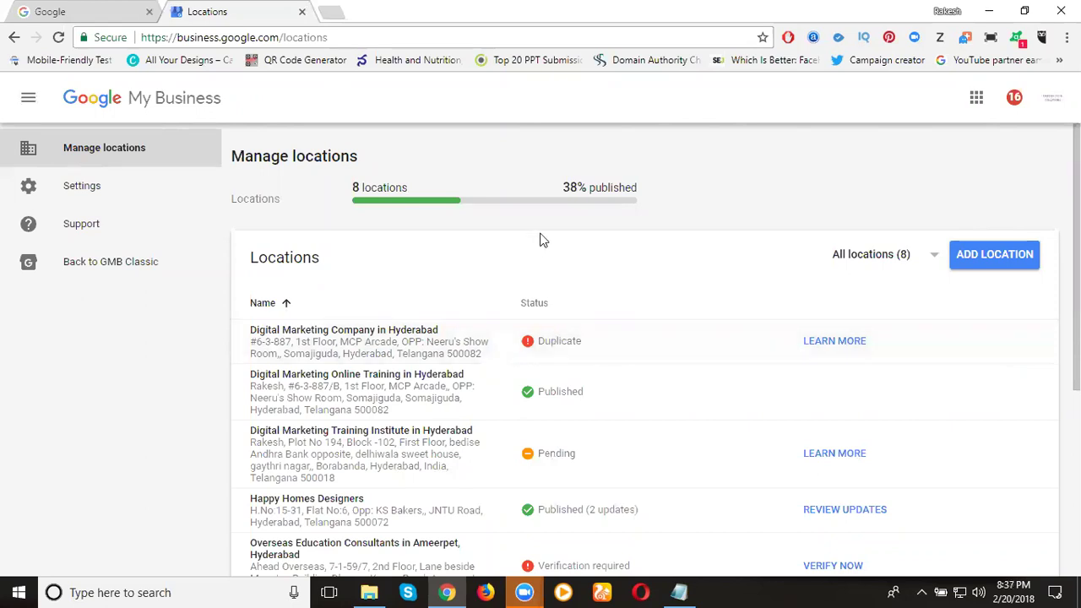
Step: Filter the locations list to Published, then to Not published
scroll(540, 273, "down", 2)
scroll(541, 234, "down", 2)
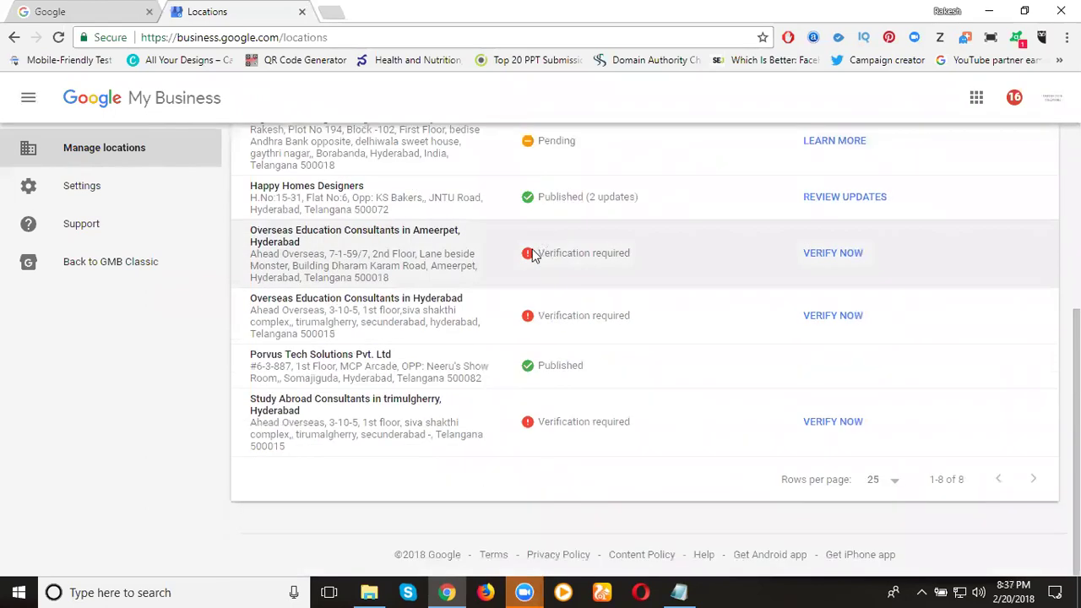
scroll(517, 436, "up", 4)
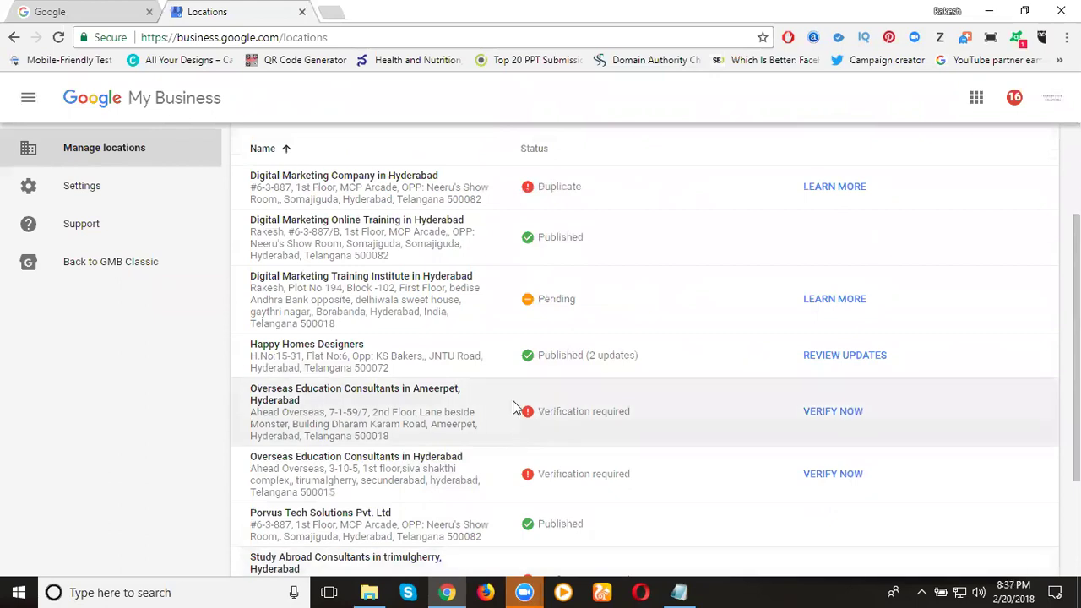
scroll(487, 318, "down", 2)
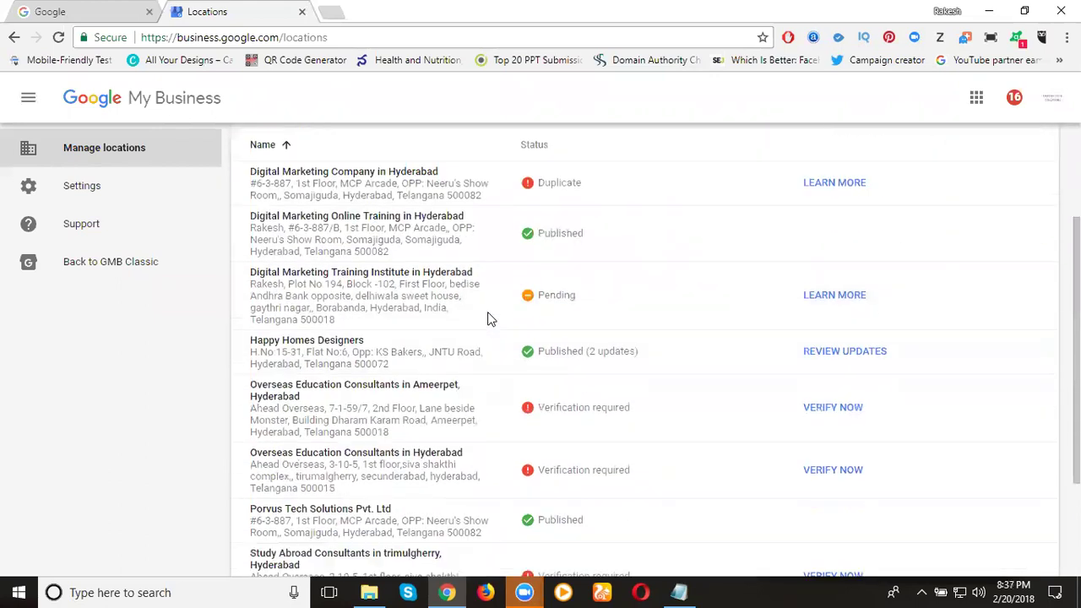
scroll(481, 304, "up", 2)
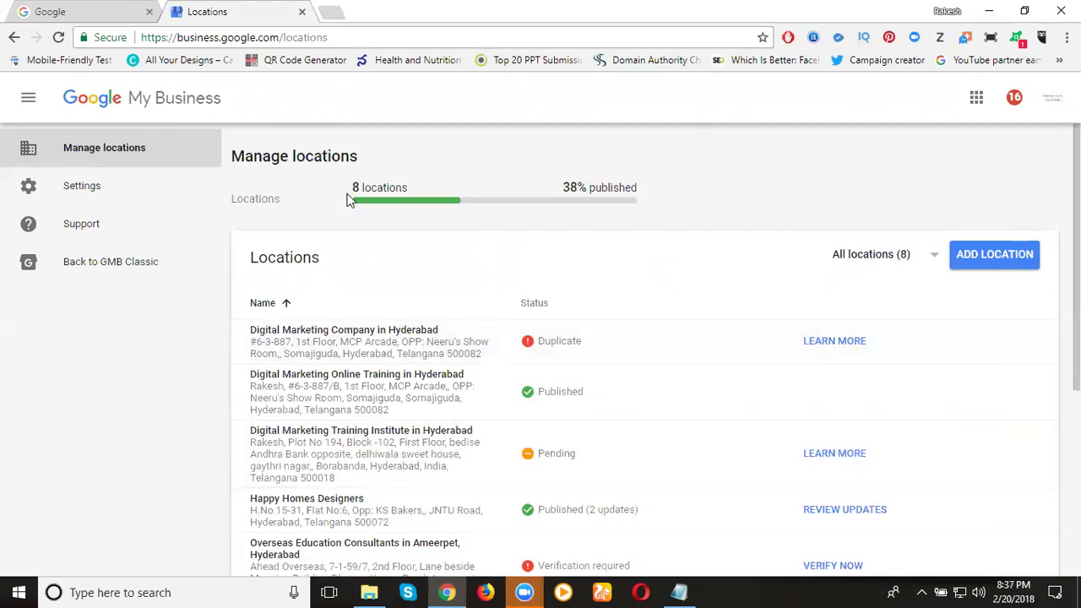
left_click(937, 260)
left_click(882, 284)
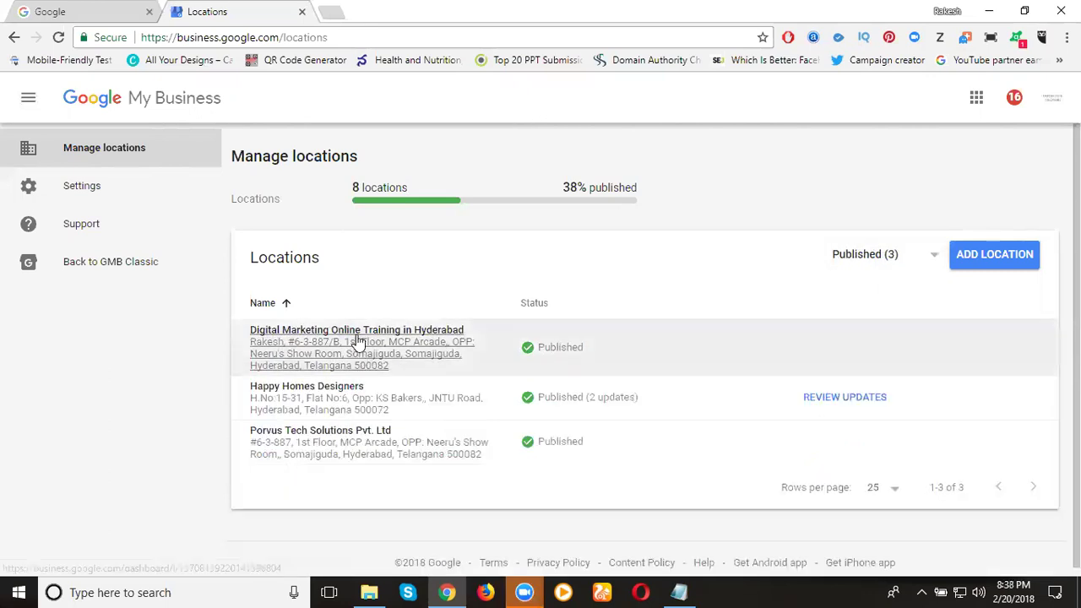
left_click(854, 255)
left_click(858, 286)
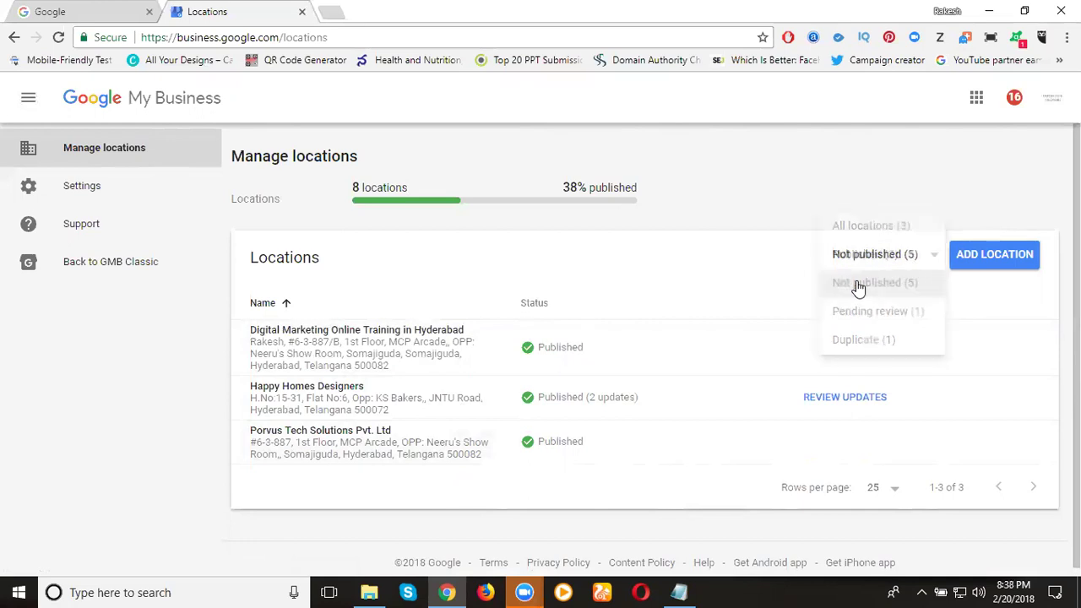
Step: Filter the locations list to Pending review, then to Duplicate
scroll(485, 329, "down", 2)
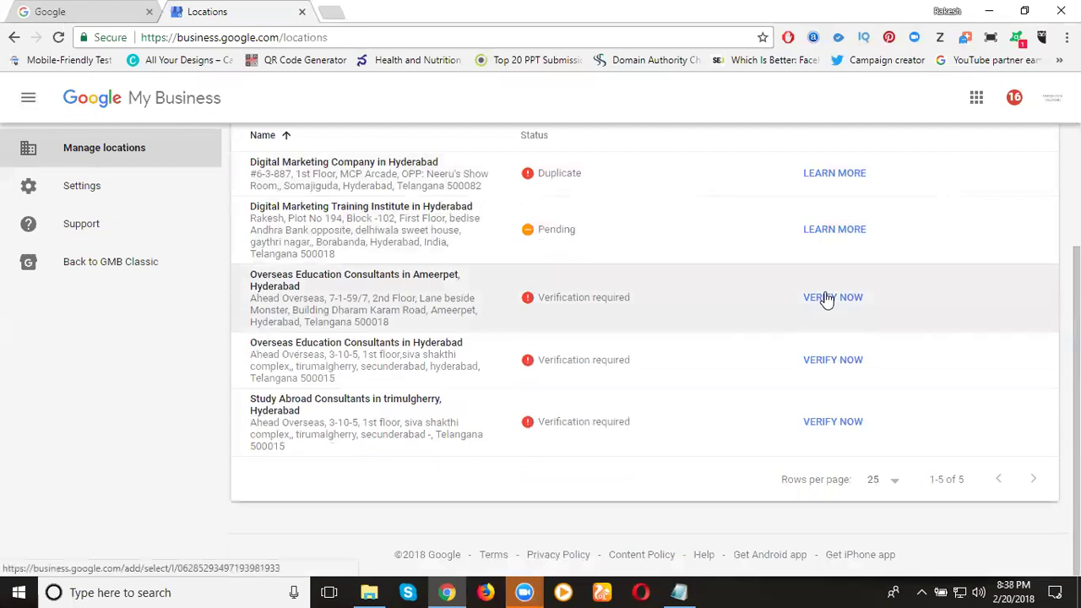
scroll(833, 277, "up", 1)
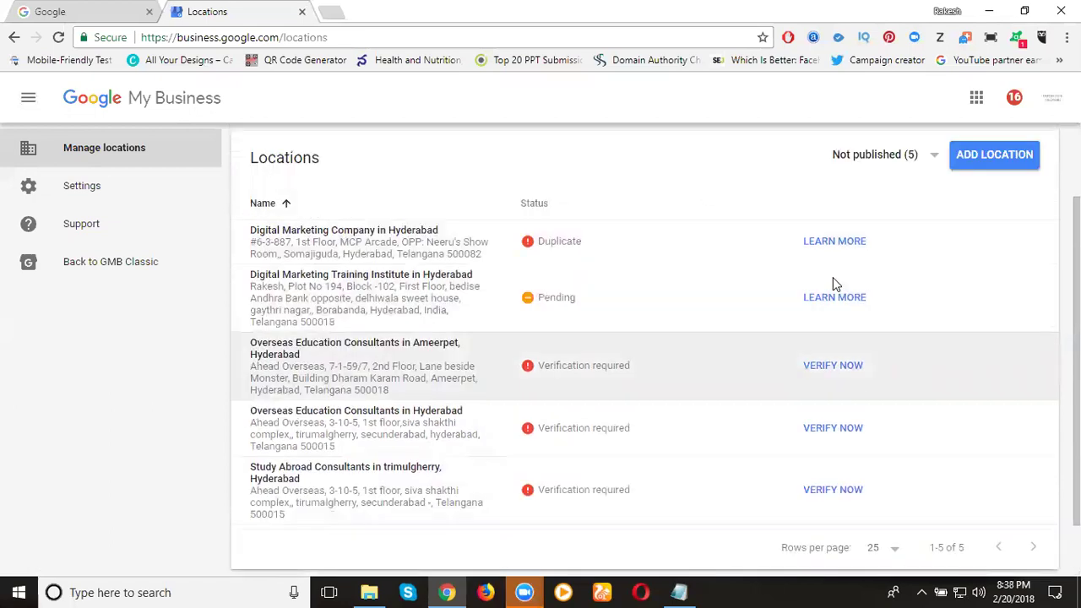
scroll(833, 277, "up", 1)
left_click(876, 253)
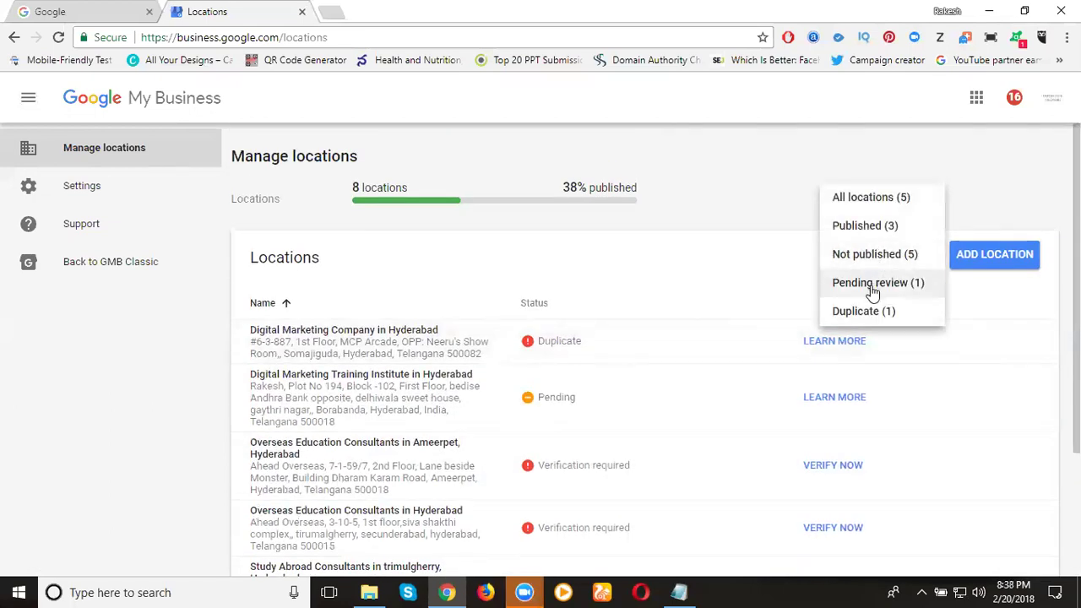
left_click(872, 285)
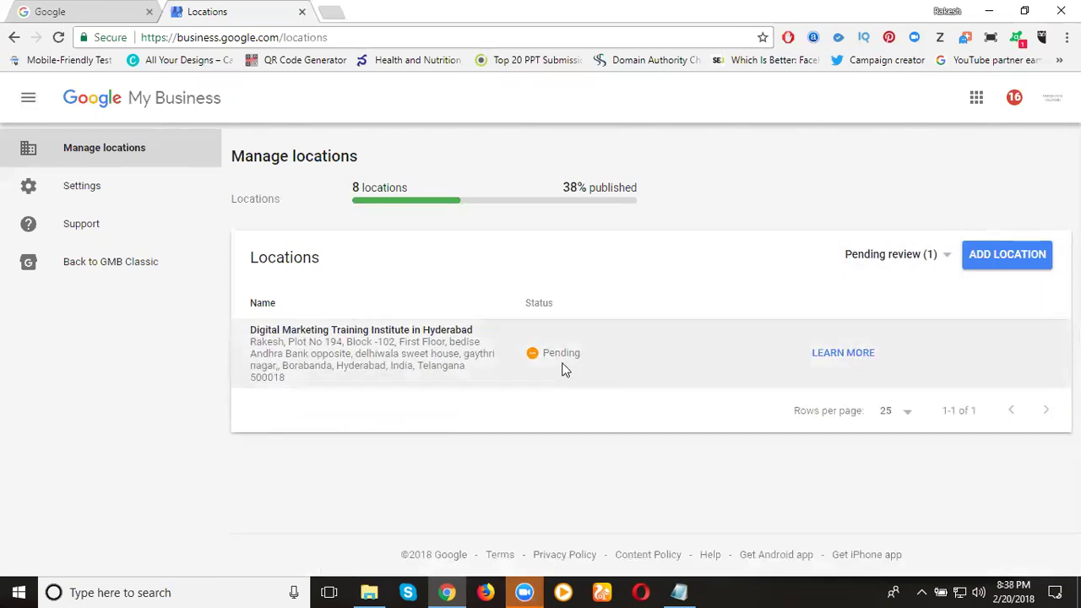
left_click(878, 260)
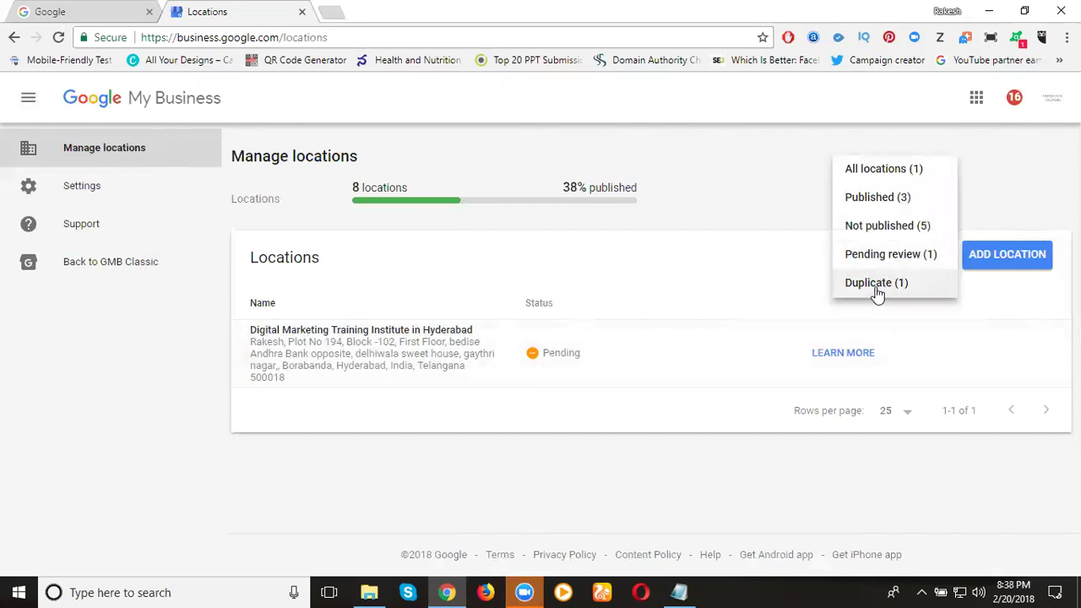
left_click(878, 287)
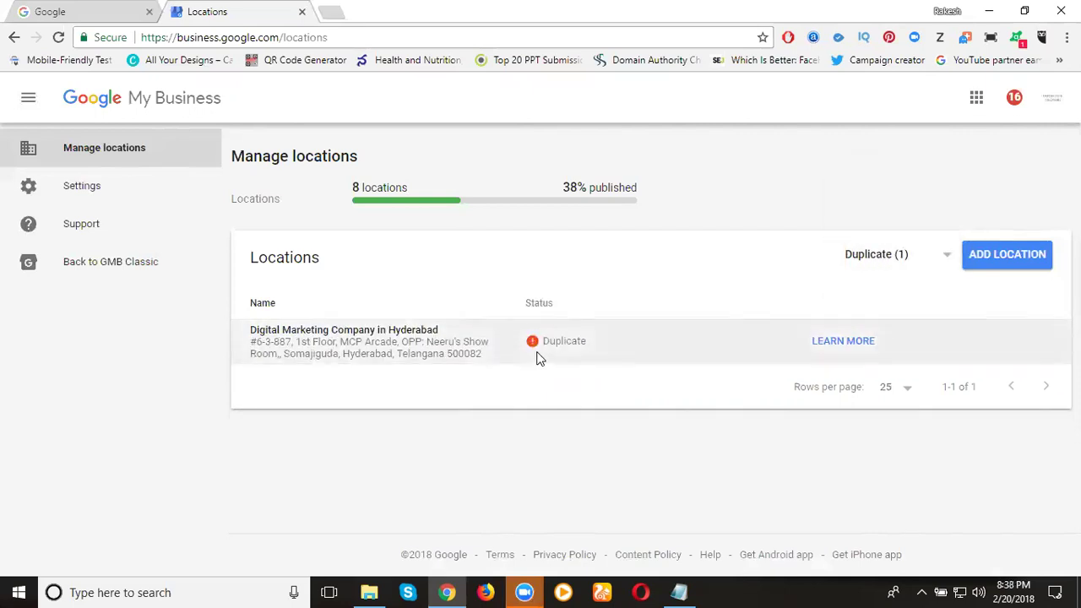
Step: Add a new location named 'Digital marketing Online Training in madhapur' and continue
left_click(1016, 264)
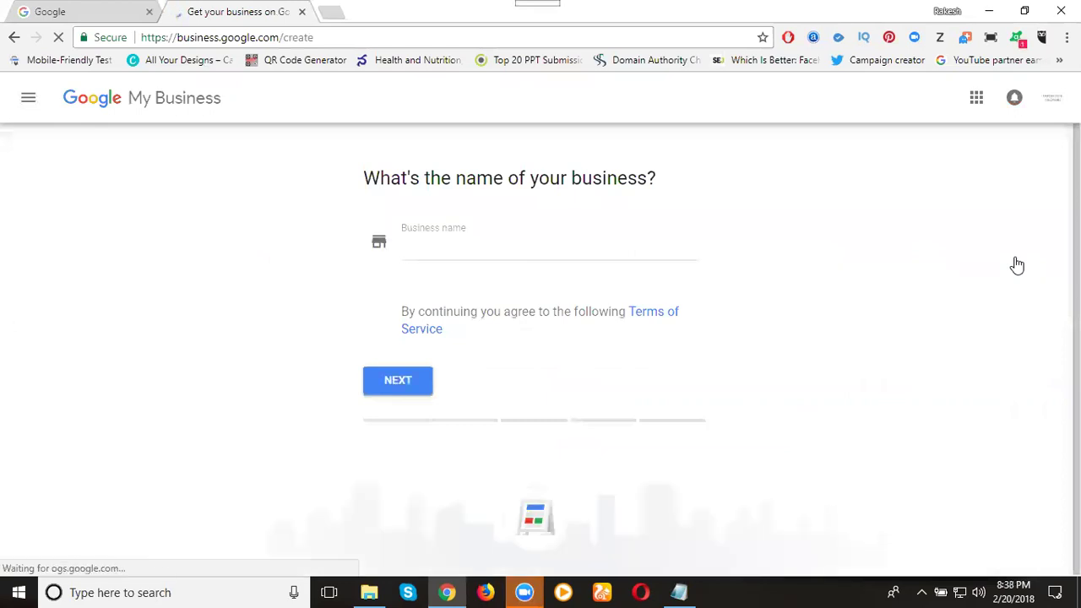
left_click(475, 261)
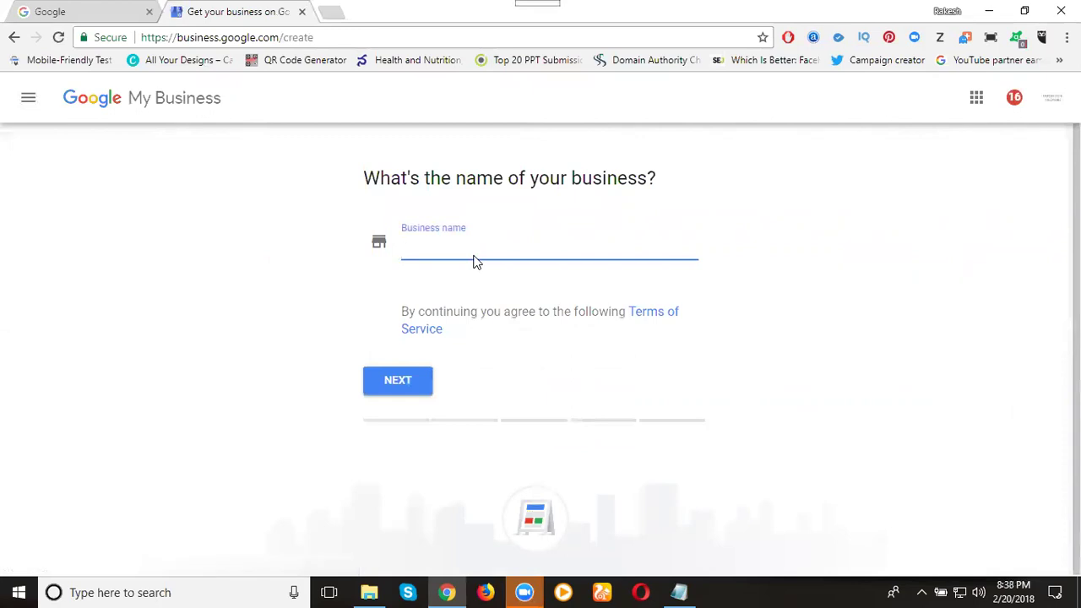
type("Digit")
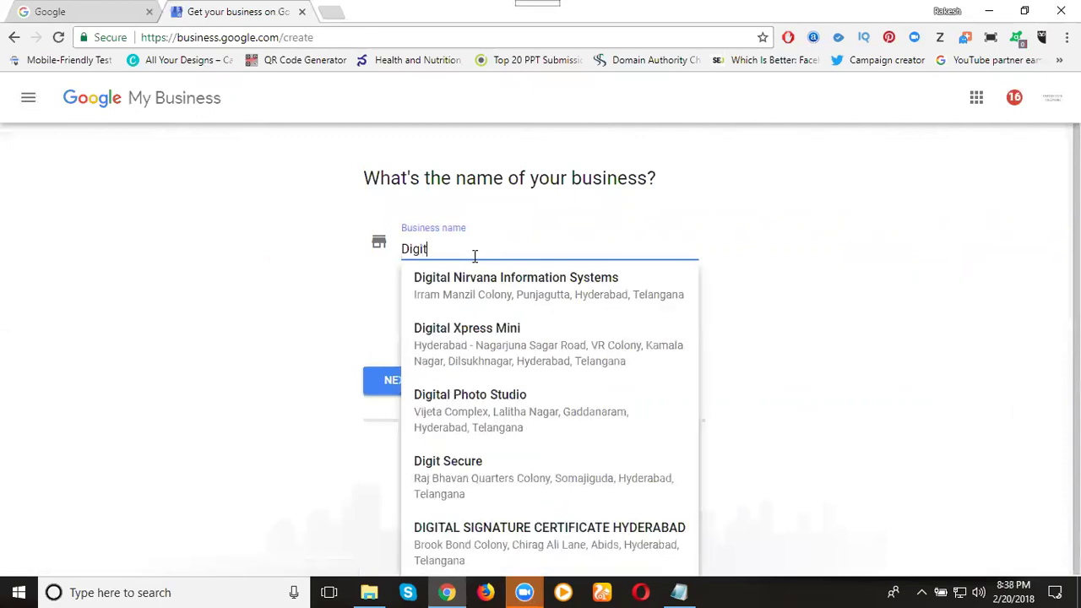
type("al marke")
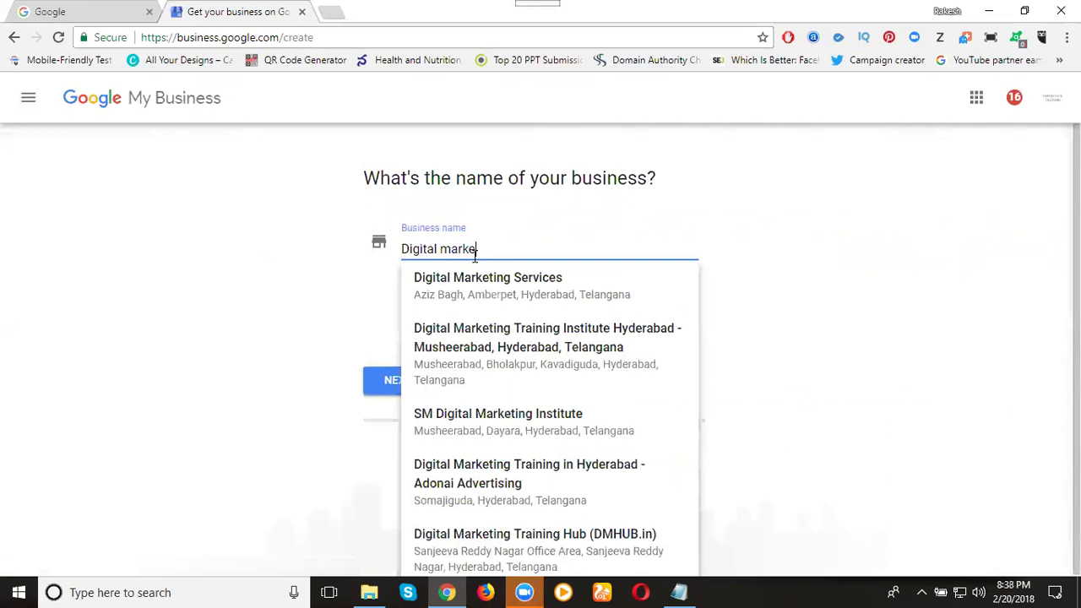
type("ting")
type(" Online")
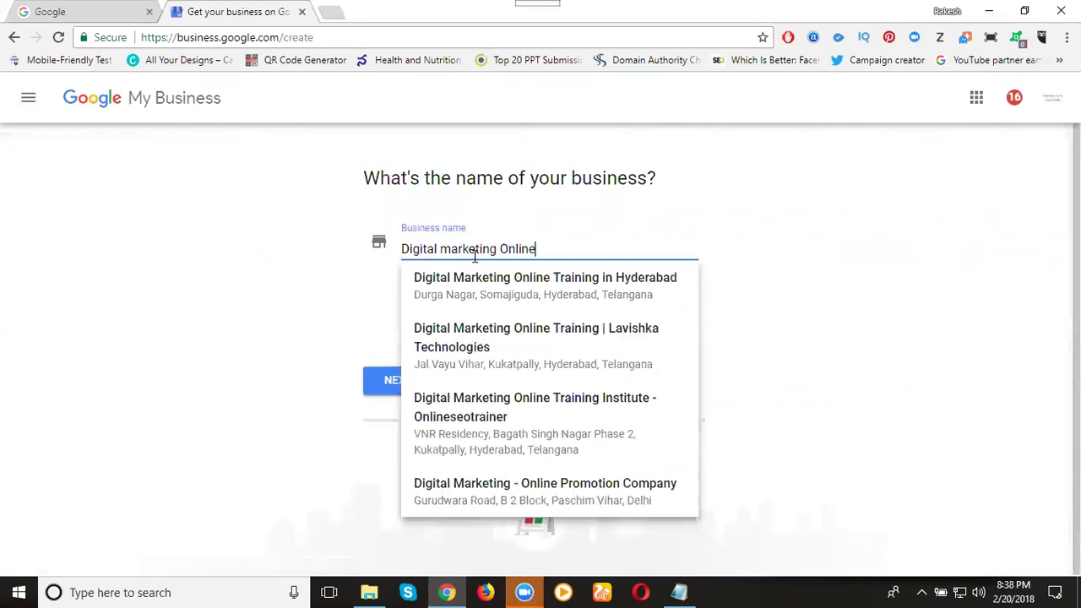
type(" Training")
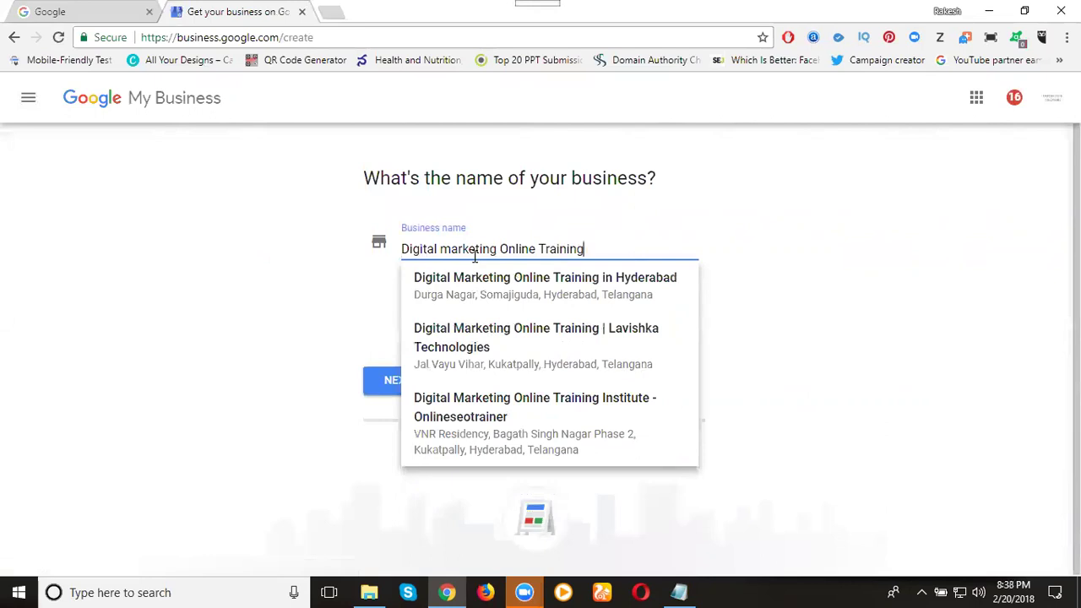
type(" in madhapur")
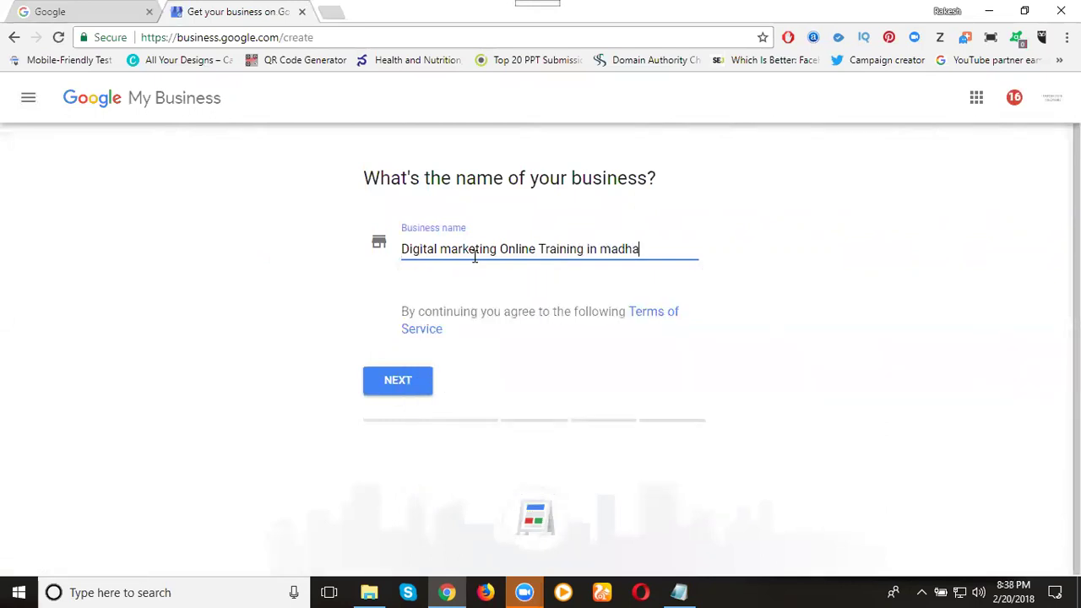
left_click(418, 379)
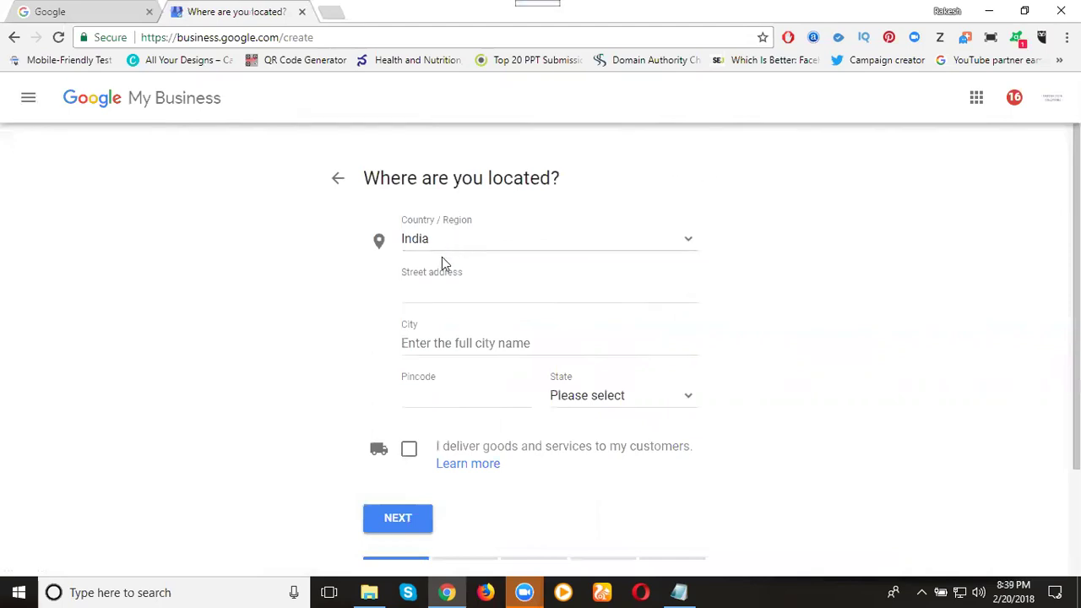
Step: Fill both street address lines from the saved notes, second line 'Ayyappa society, Madhapur'
left_click(678, 591)
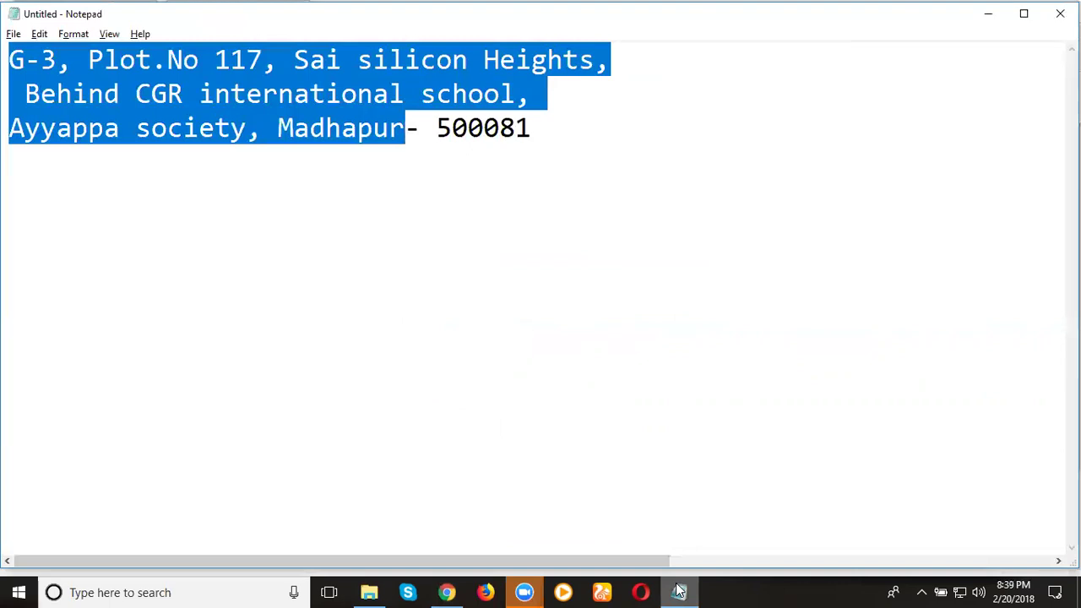
left_click(679, 591)
left_click(452, 288)
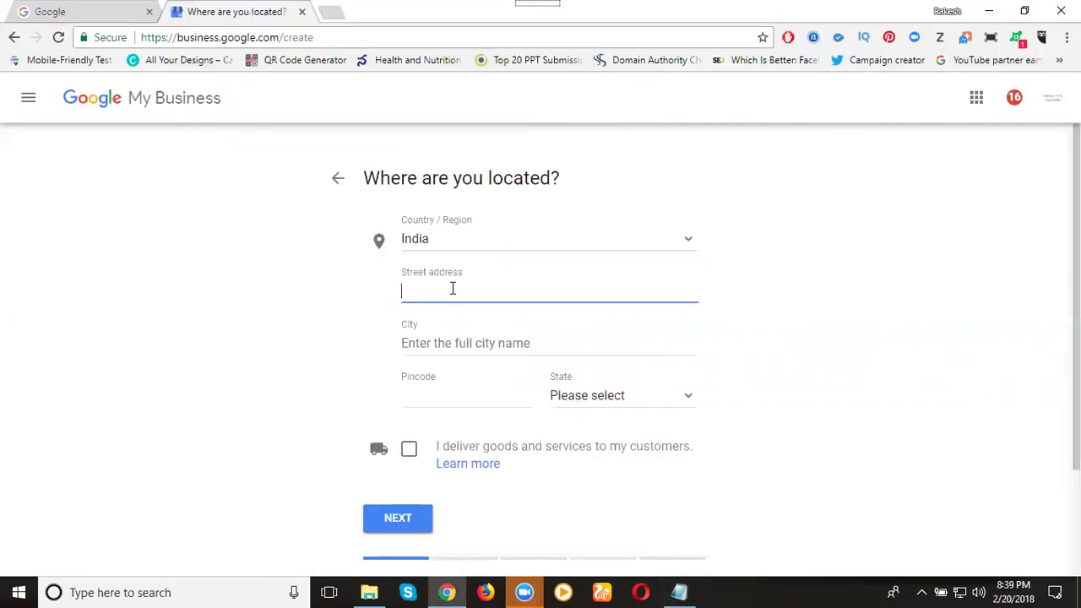
key("ctrl+v")
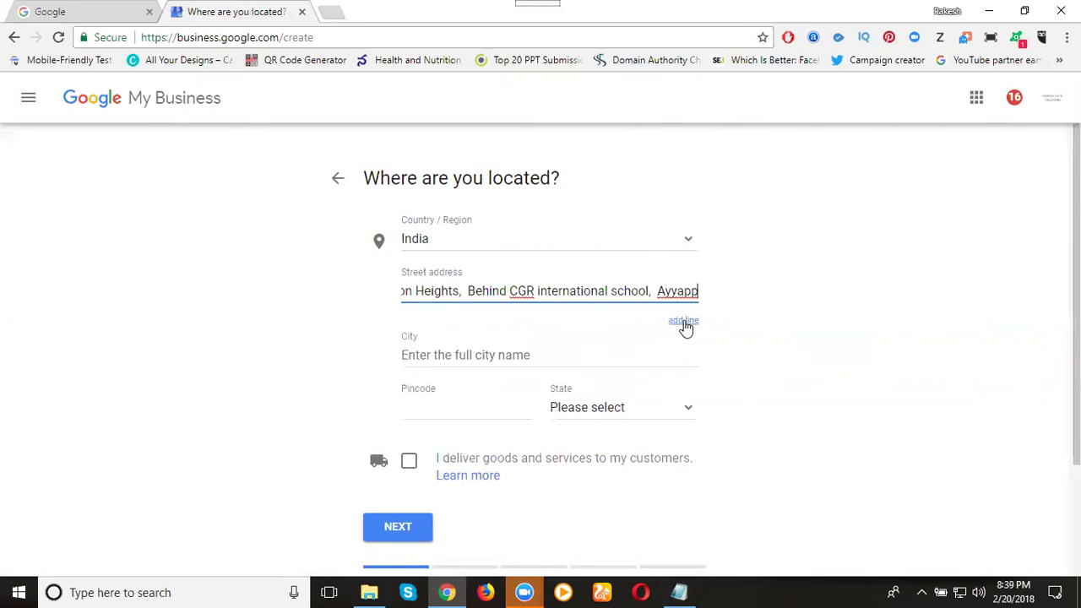
left_click(684, 320)
key("alt+Tab")
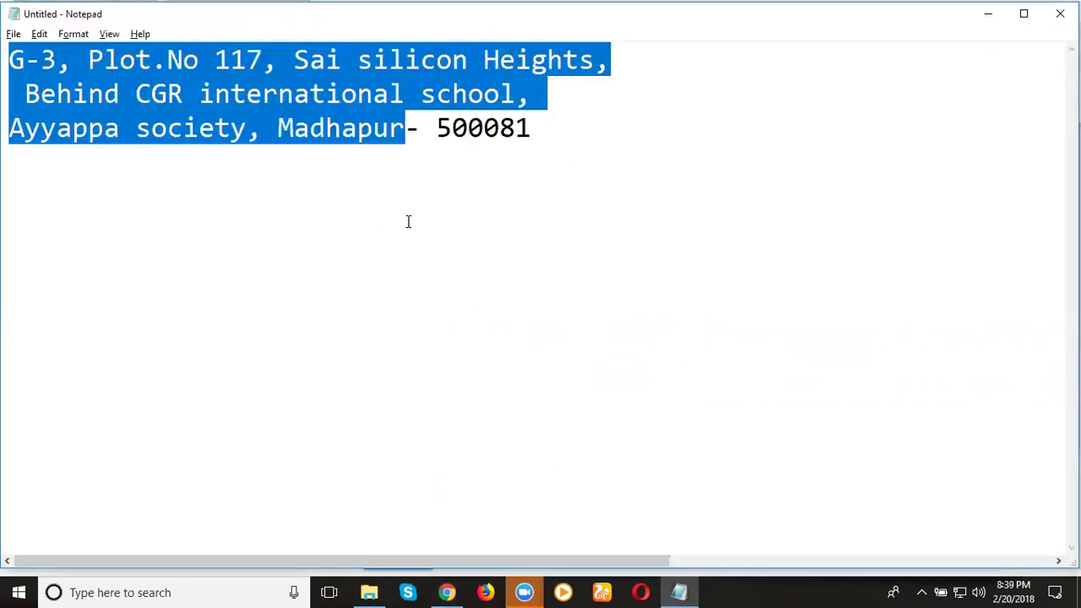
left_click(343, 180)
left_click_drag(11, 128, 403, 128)
key("ctrl+c")
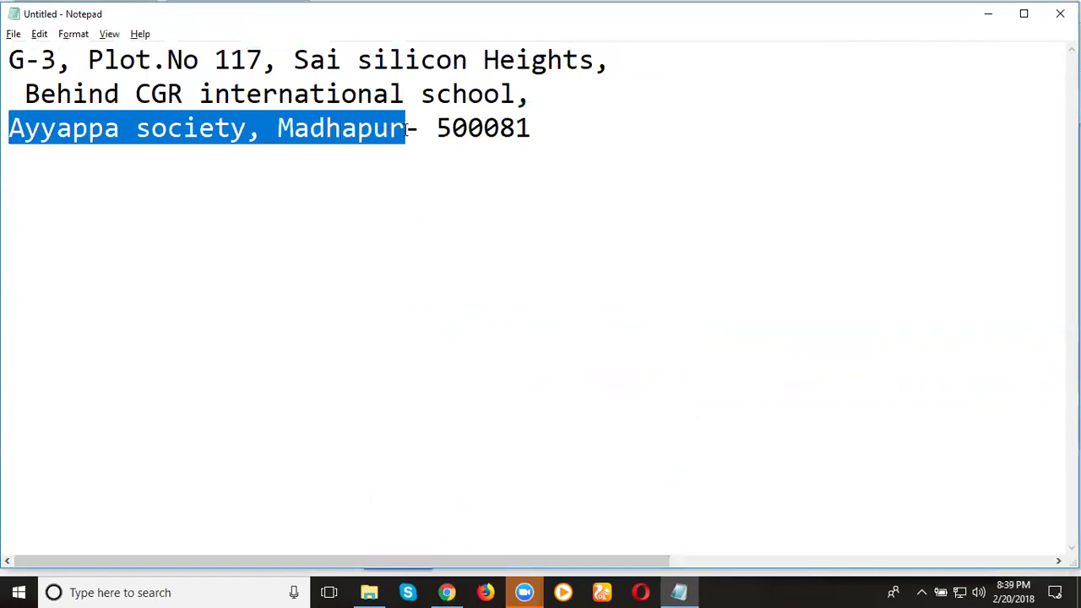
key("alt+Tab")
key("ctrl+v")
left_click(610, 289)
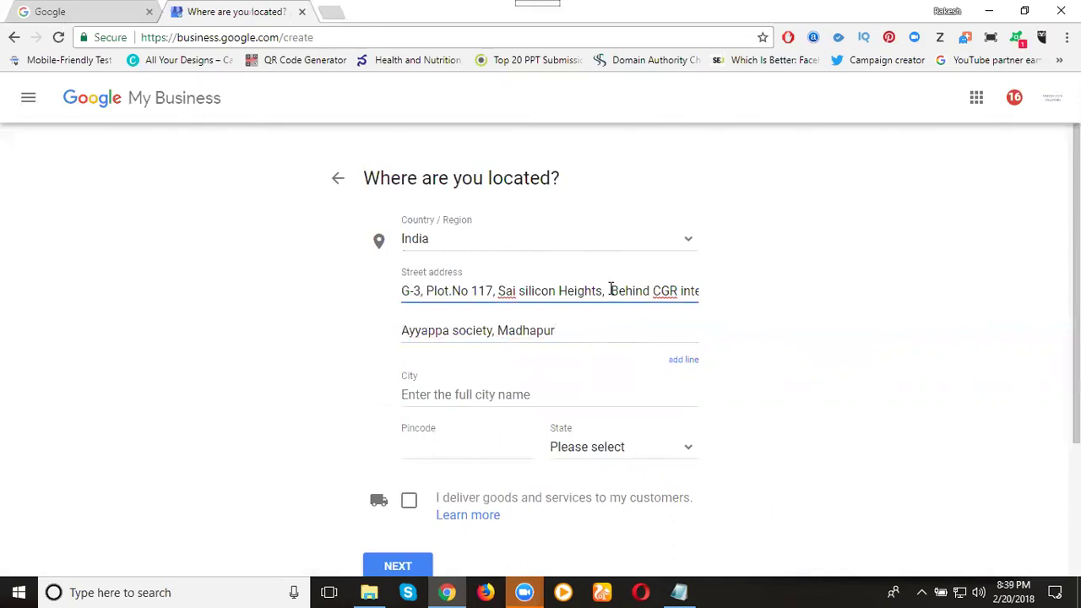
key("End")
key("BackSpace")
key("BackSpace")
key("BackSpace")
key("BackSpace")
key("BackSpace")
key("BackSpace")
key("BackSpace")
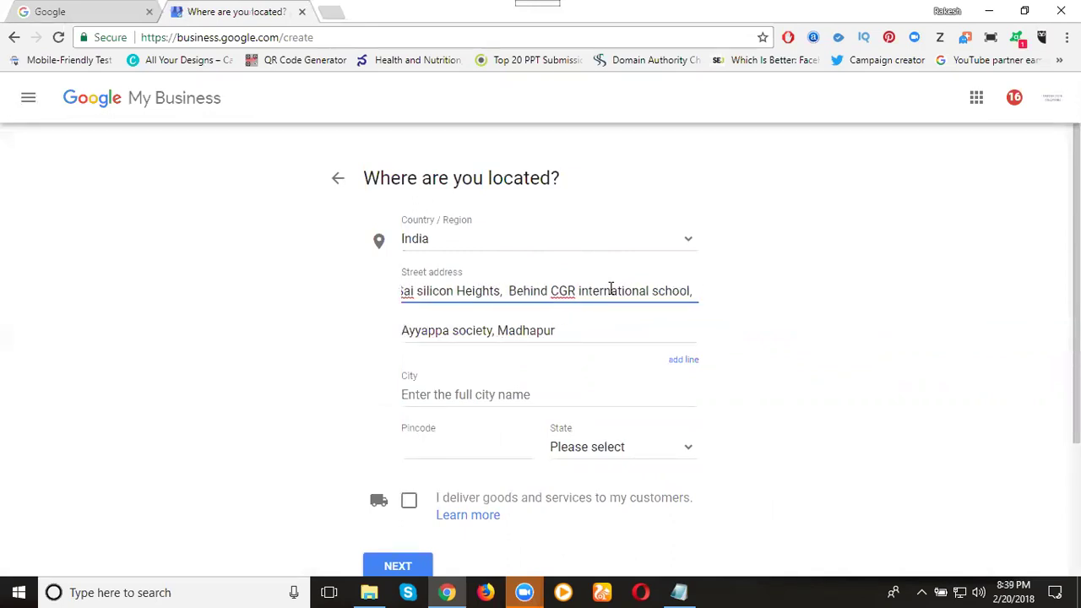
Step: Set city to Hyderabad, pincode to 500081 and state to Telangana
left_click(512, 393)
type("Hyderabad")
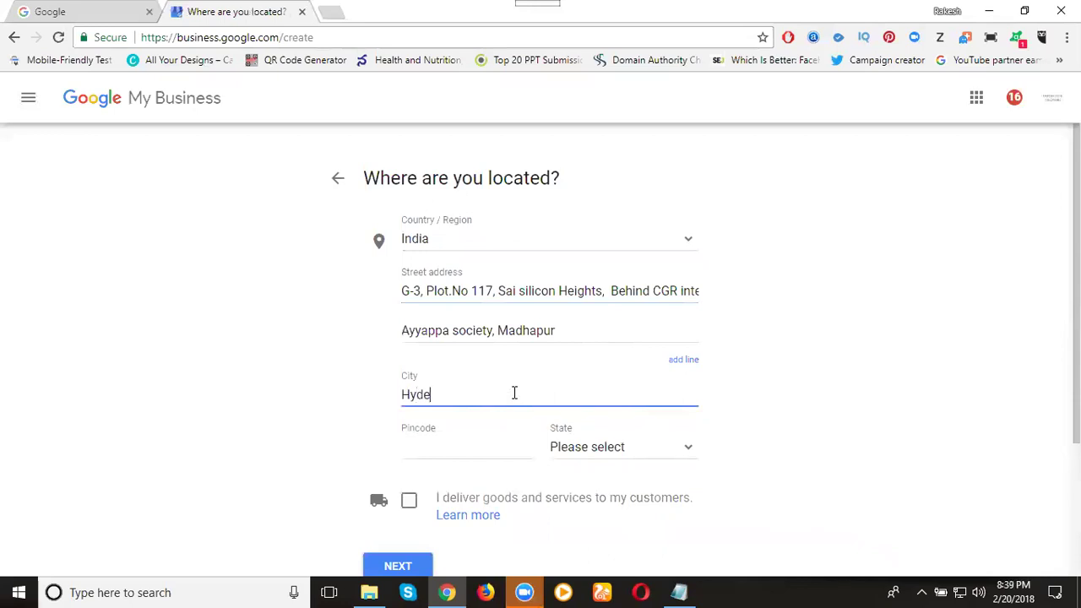
left_click(448, 444)
scroll(448, 448, "down", 2)
type("500081")
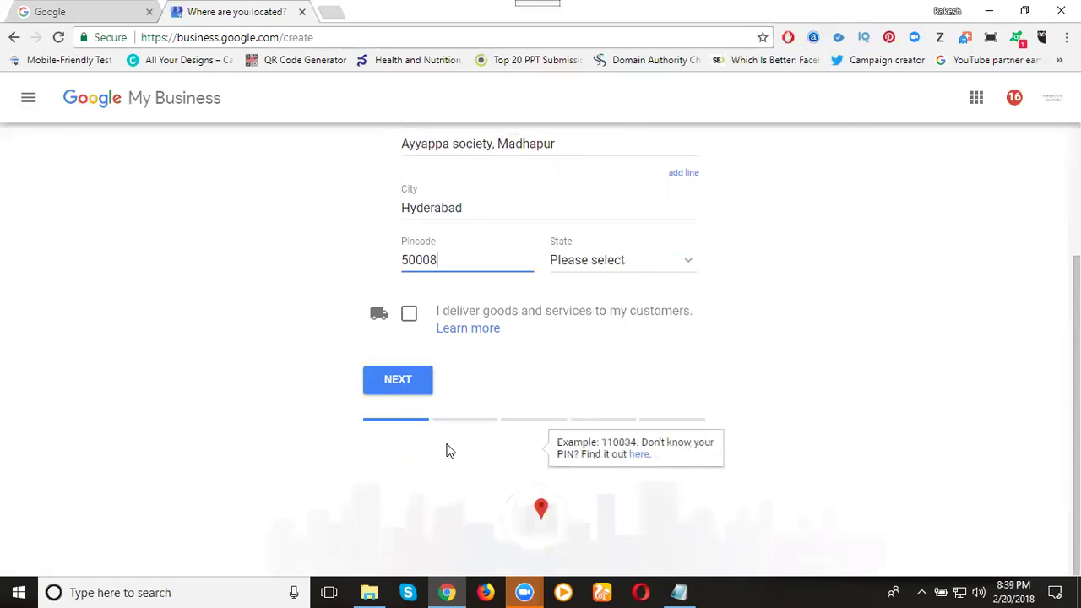
left_click(571, 266)
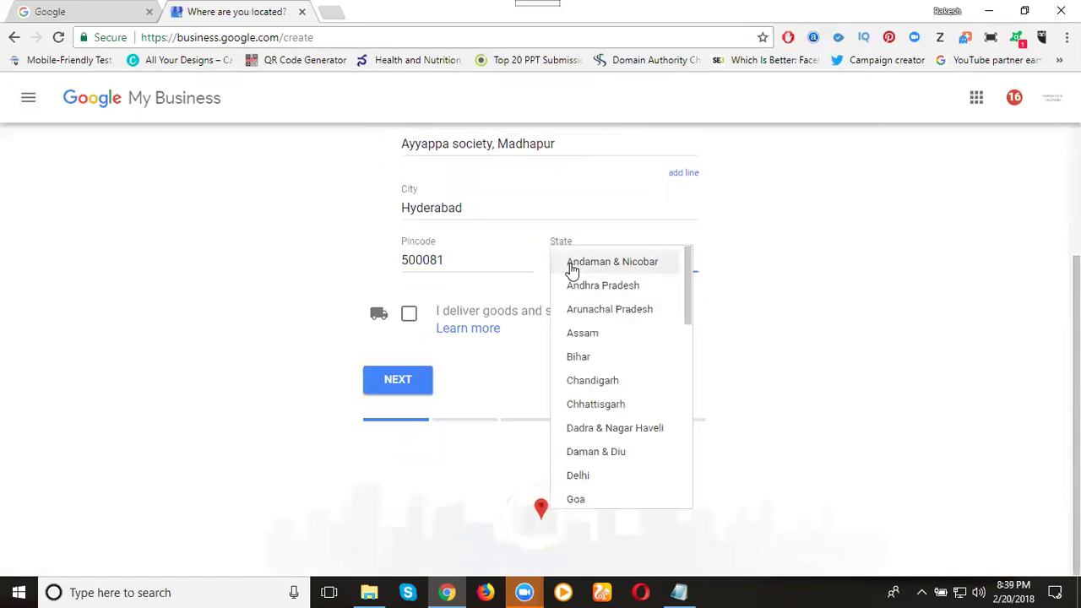
scroll(571, 269, "down", 5)
scroll(579, 407, "down", 1)
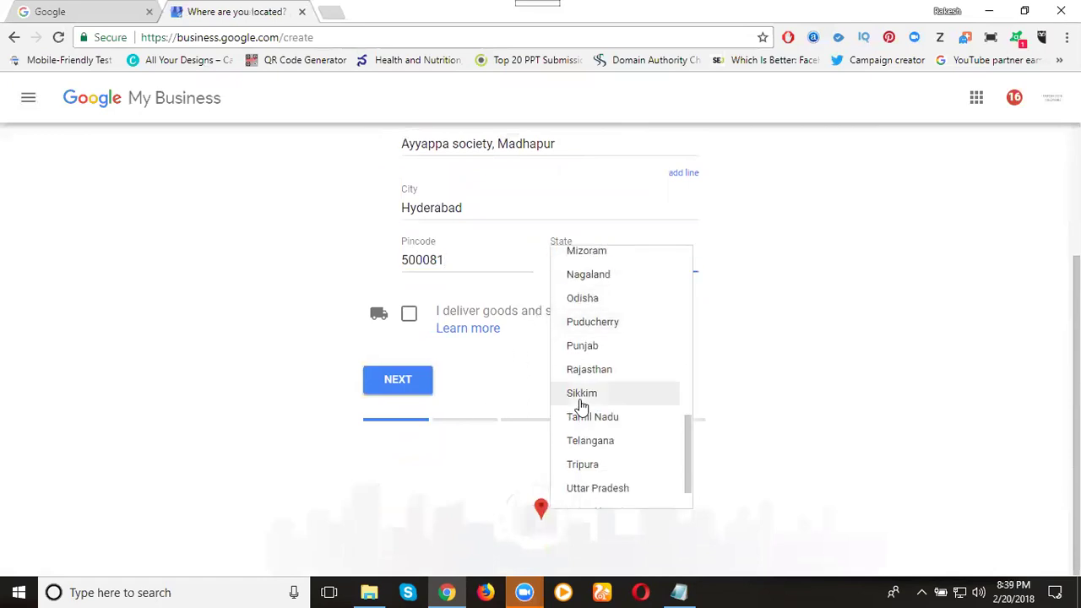
left_click(590, 445)
scroll(853, 340, "up", 3)
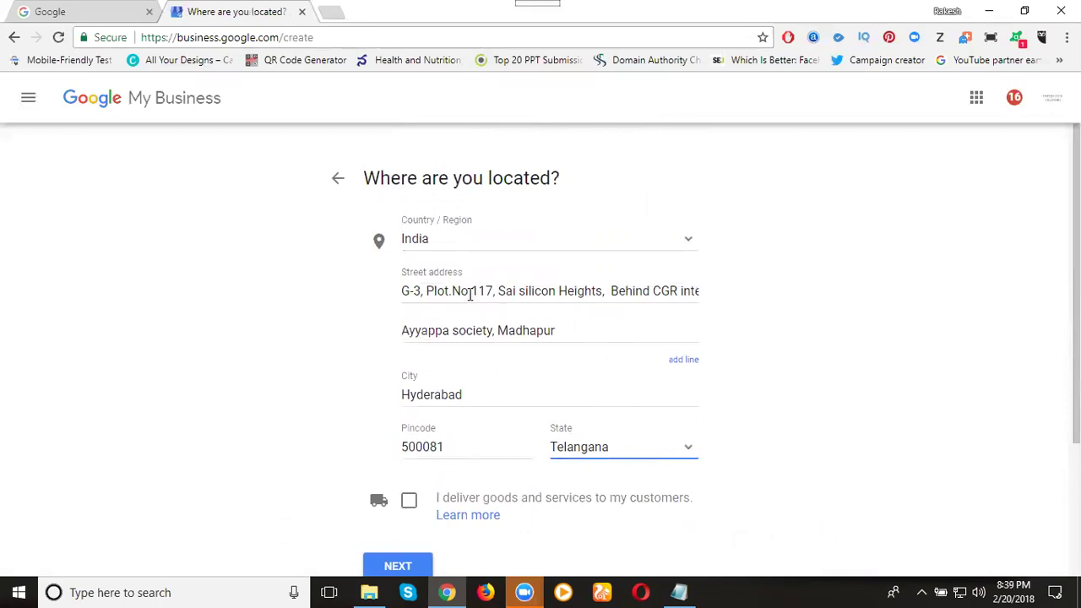
scroll(380, 347, "down", 2)
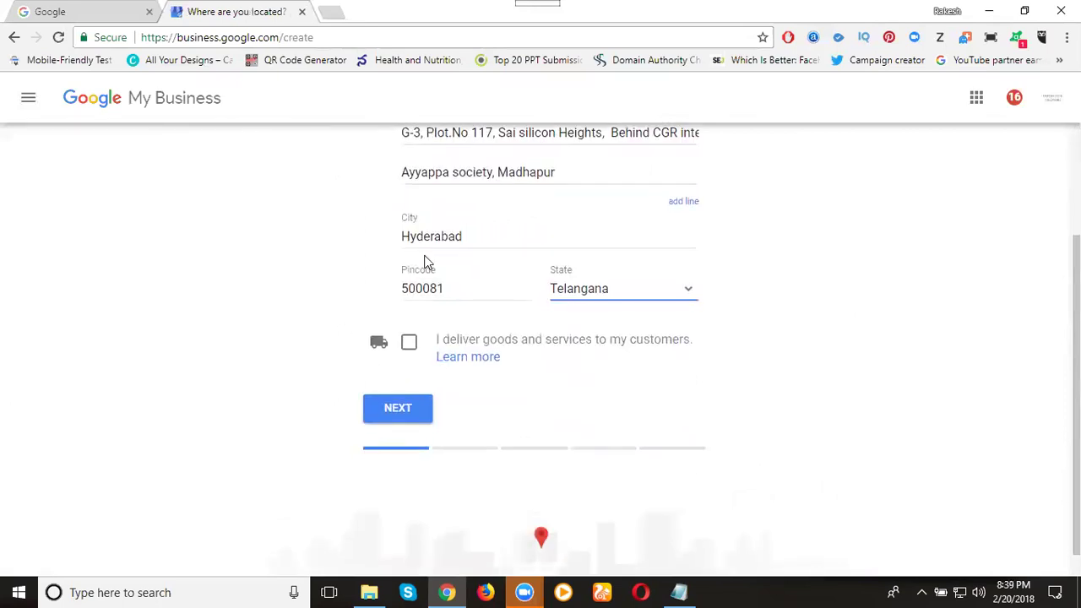
scroll(439, 237, "up", 1)
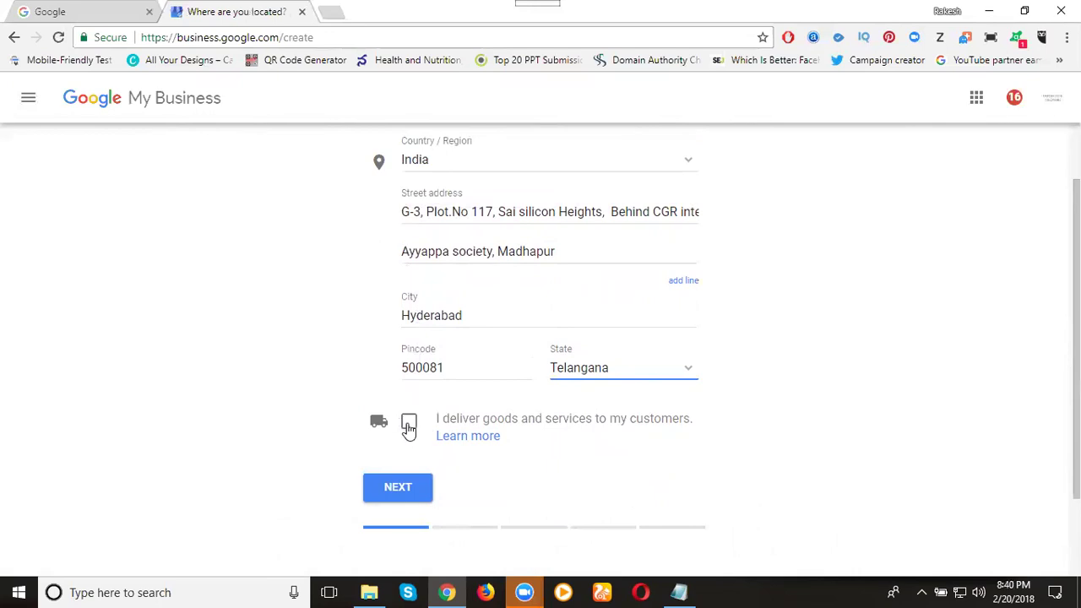
Step: Tick 'I deliver goods and services to my customers' and continue
left_click(408, 423)
scroll(295, 343, "down", 2)
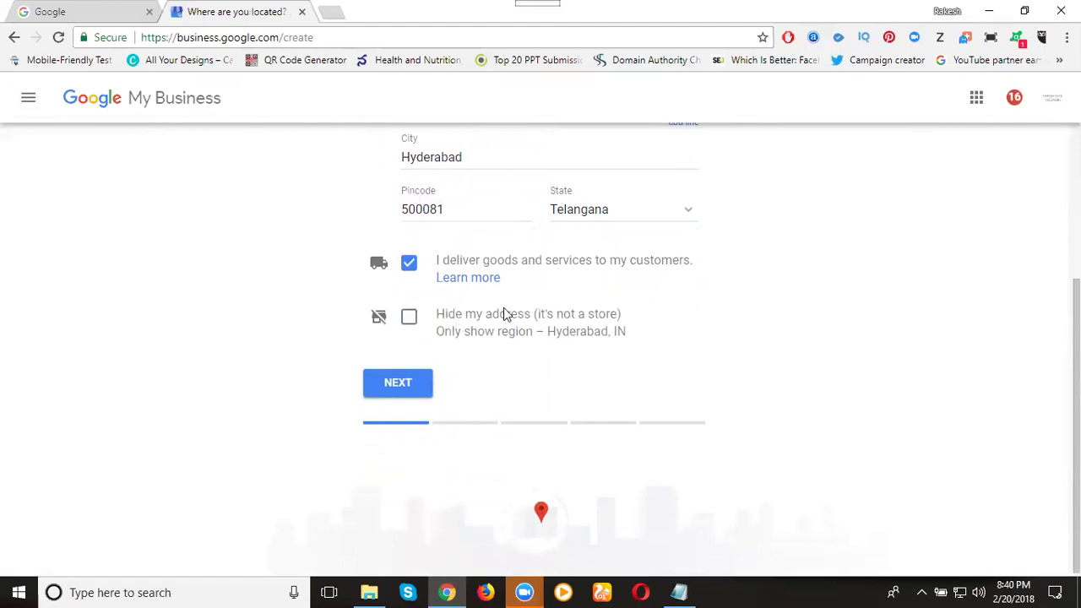
left_click(407, 384)
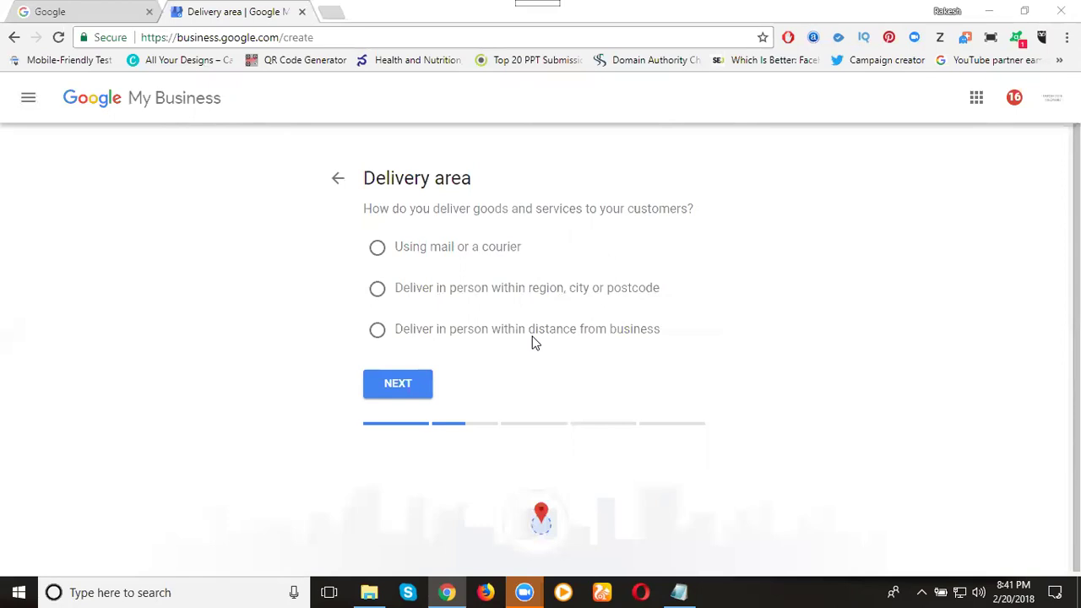
Step: Choose in-person delivery by postcode and add 500018, 500072, 500045 and 500031
left_click(408, 294)
left_click(427, 344)
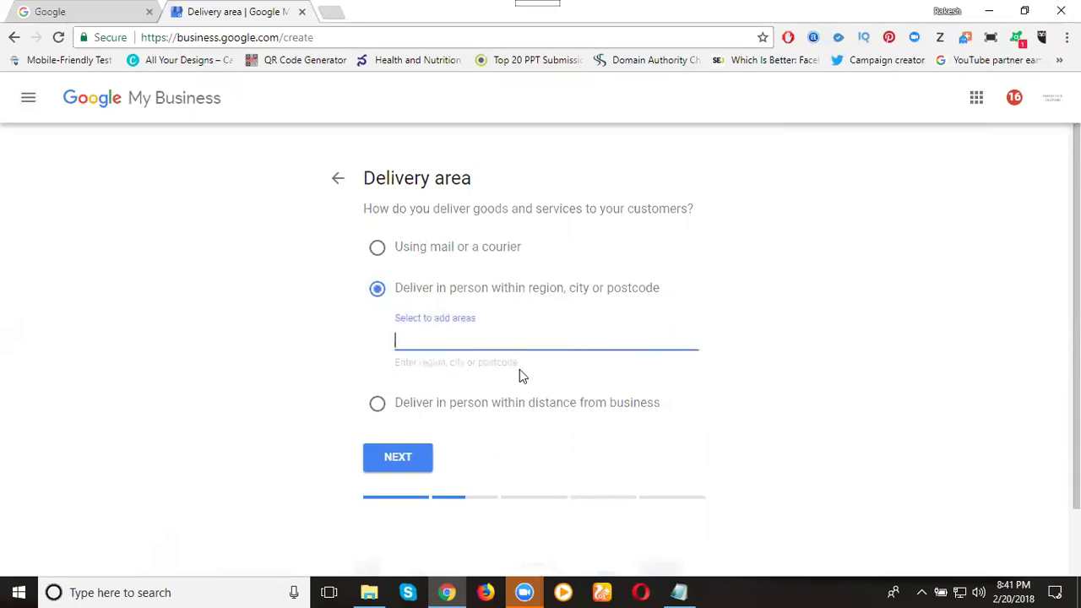
type("500018")
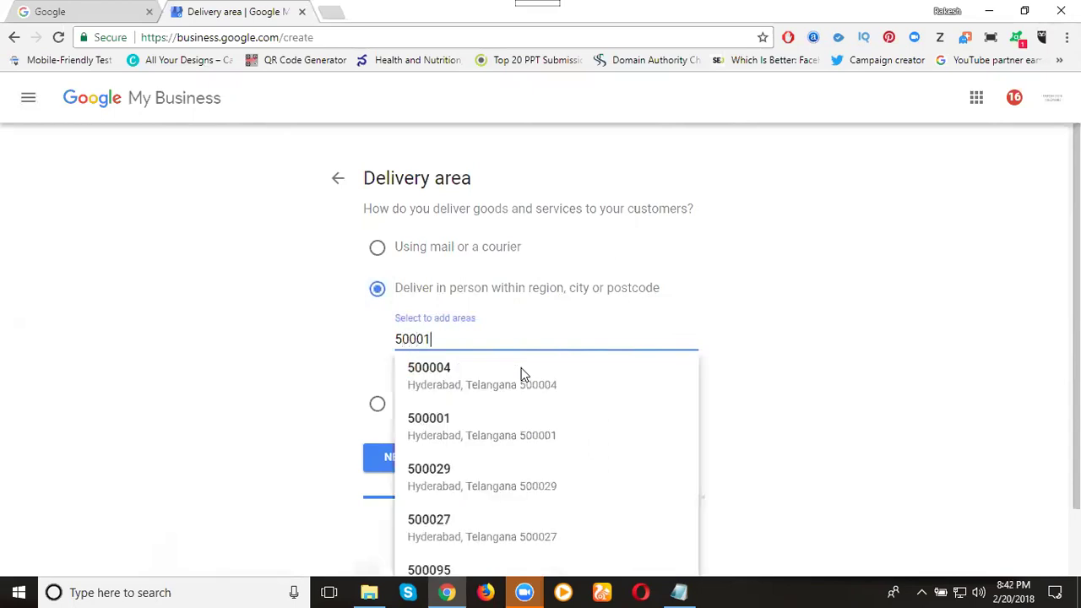
left_click(519, 372)
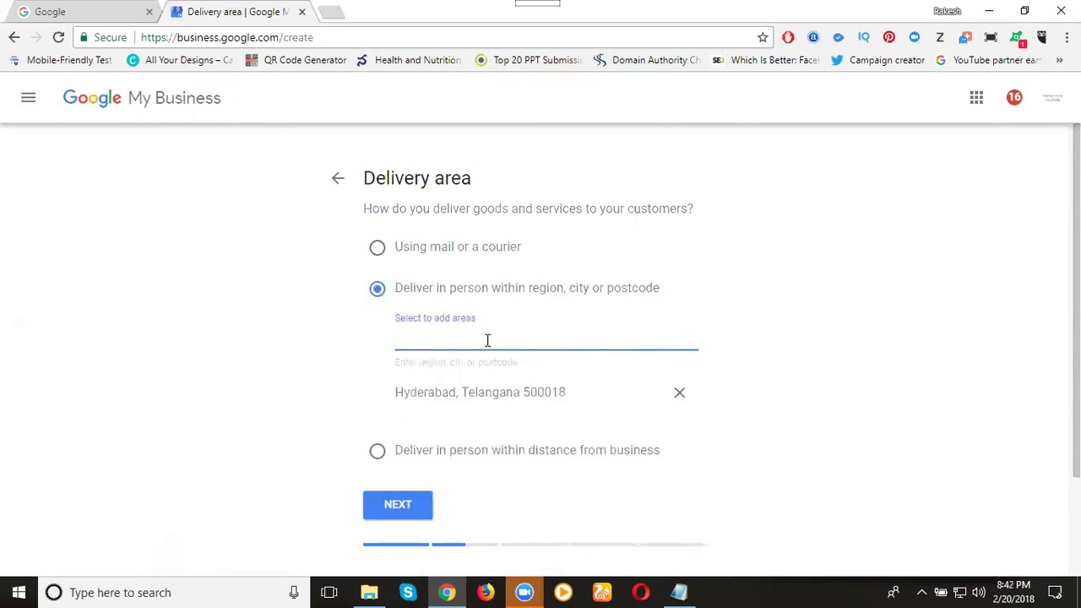
type("500072")
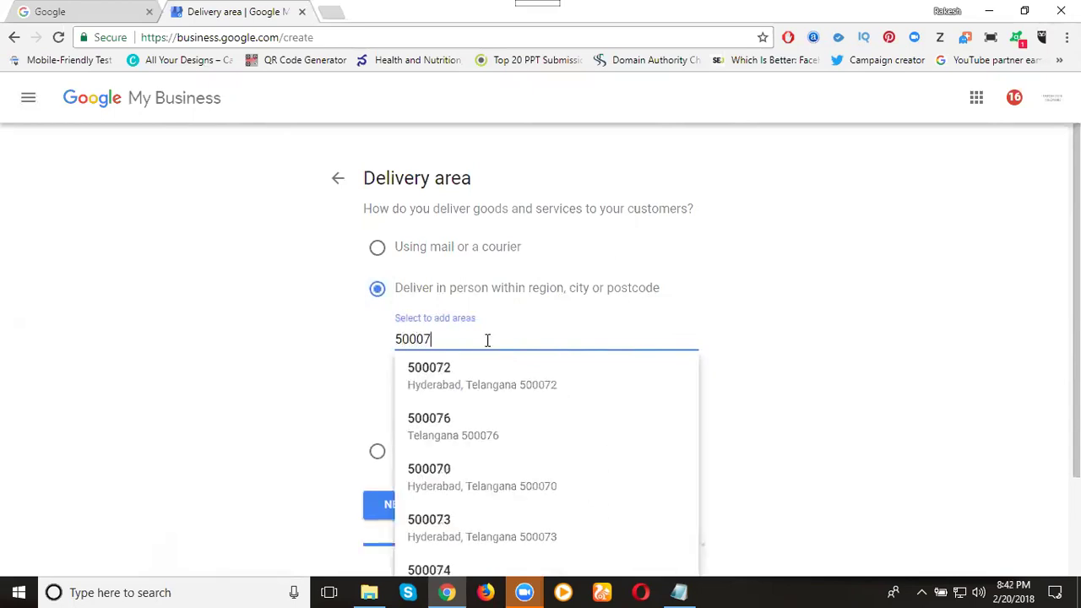
left_click(473, 376)
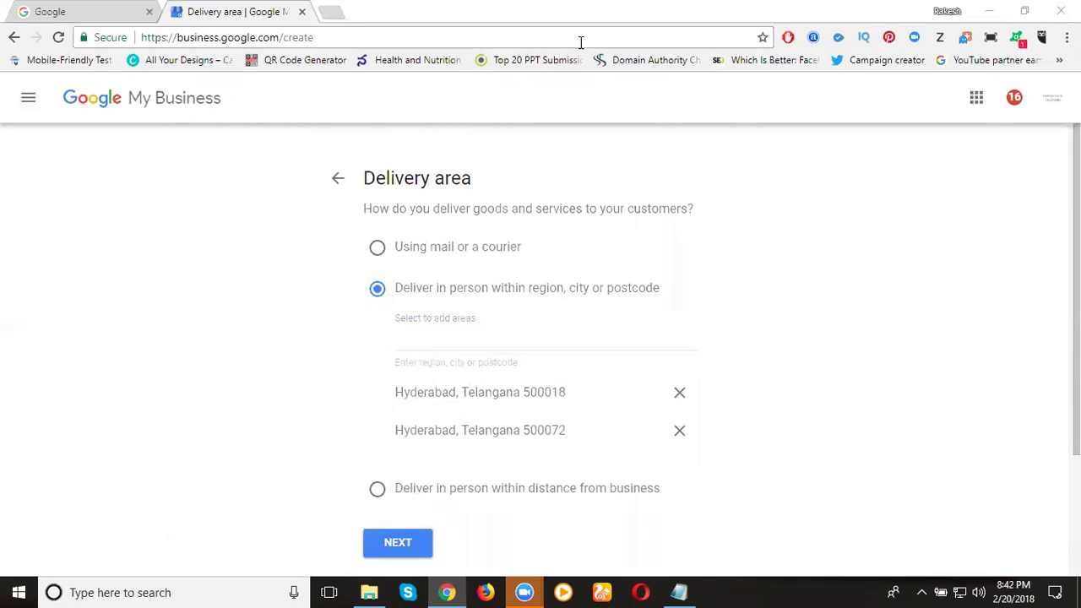
left_click(517, 341)
type("5")
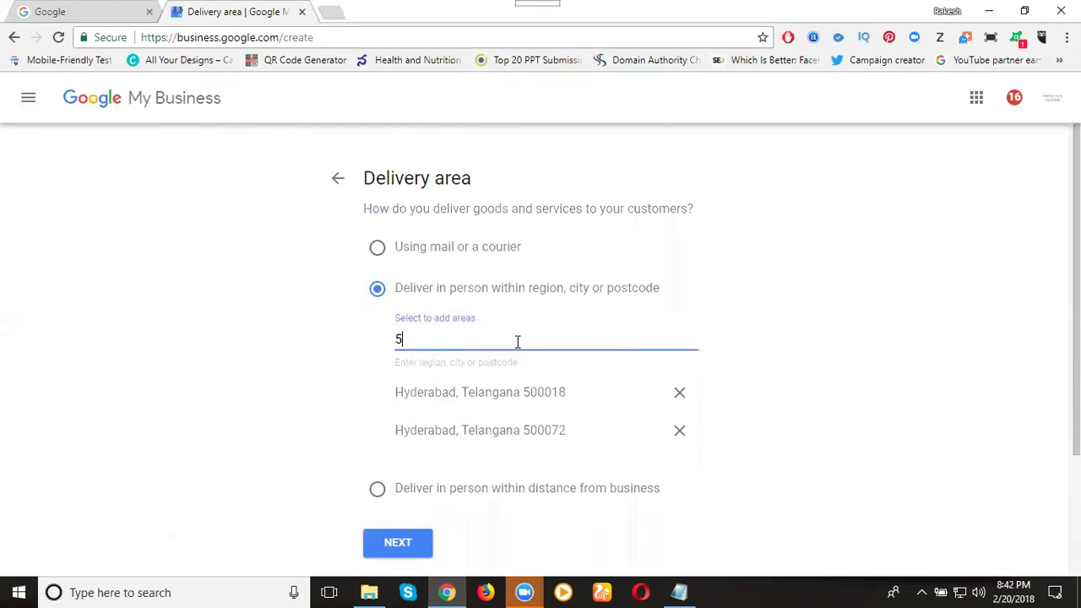
type("00045")
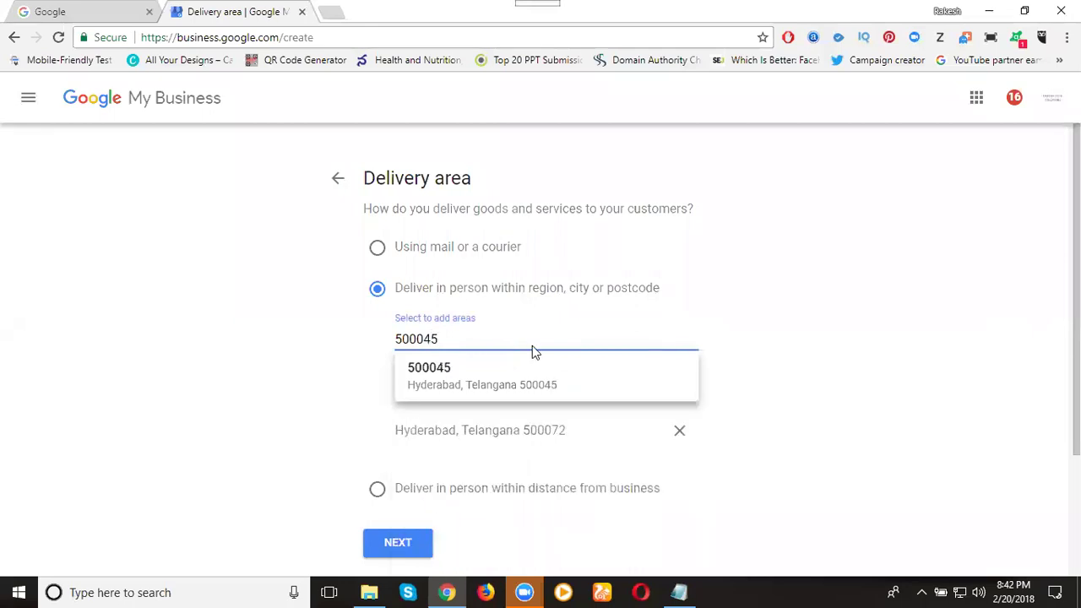
left_click(527, 365)
type("500032")
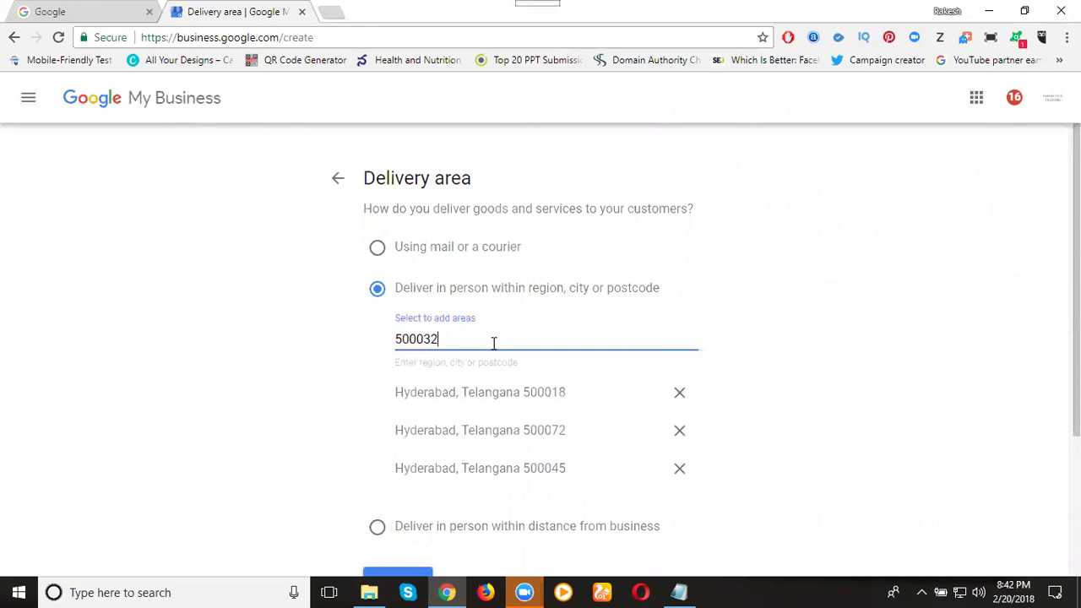
key("BackSpace")
type("1")
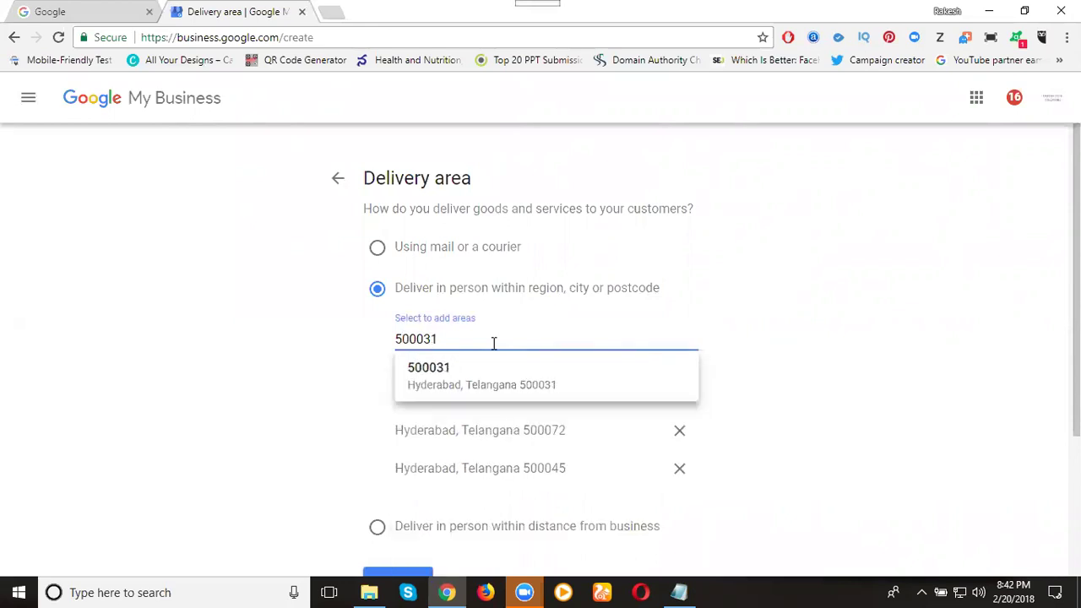
left_click(489, 373)
Step: Add delivery postcodes 500004, 500029, 500091 and 500035, then continue
type("5000")
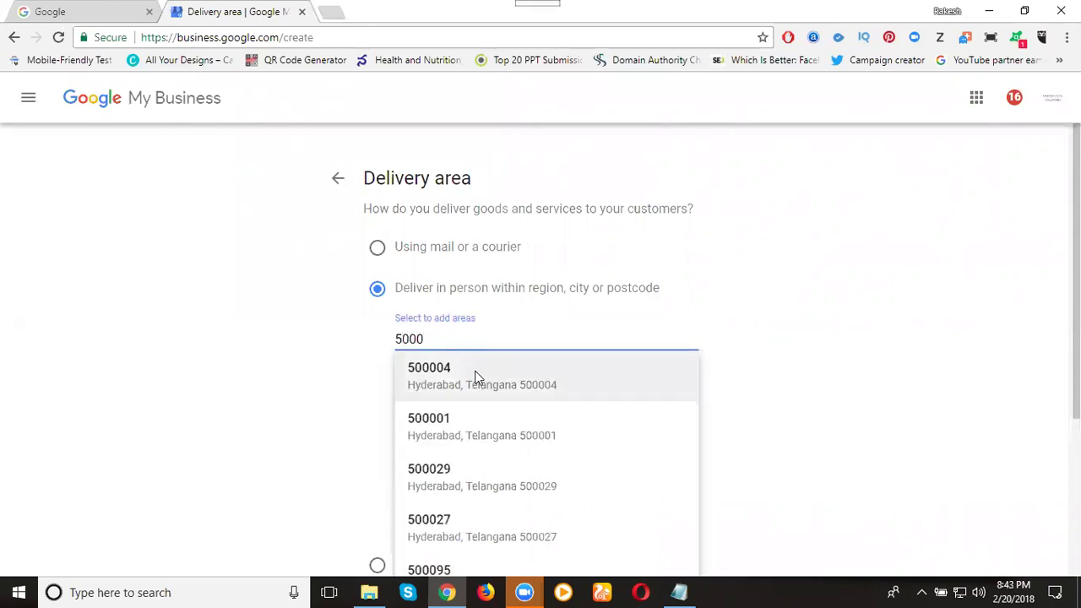
left_click(474, 378)
type("5000")
left_click(453, 476)
type("5000")
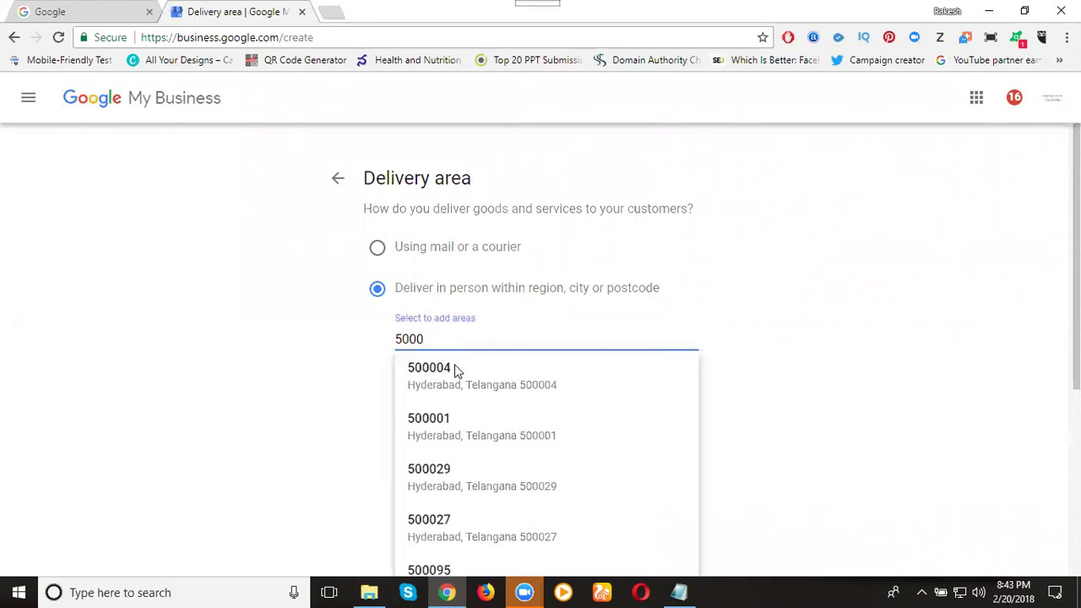
scroll(568, 358, "down", 1)
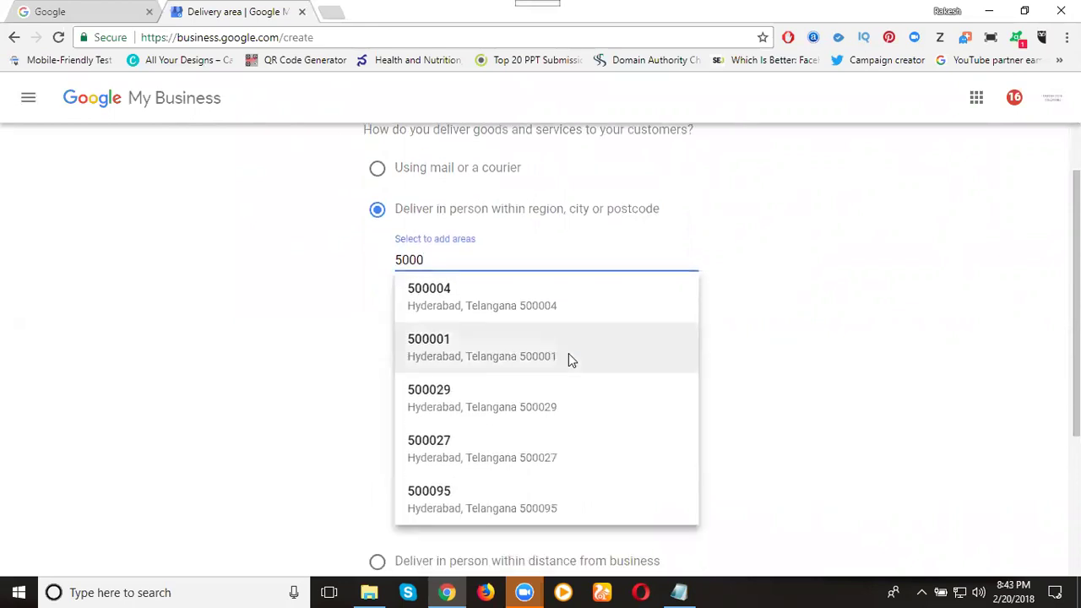
type("91")
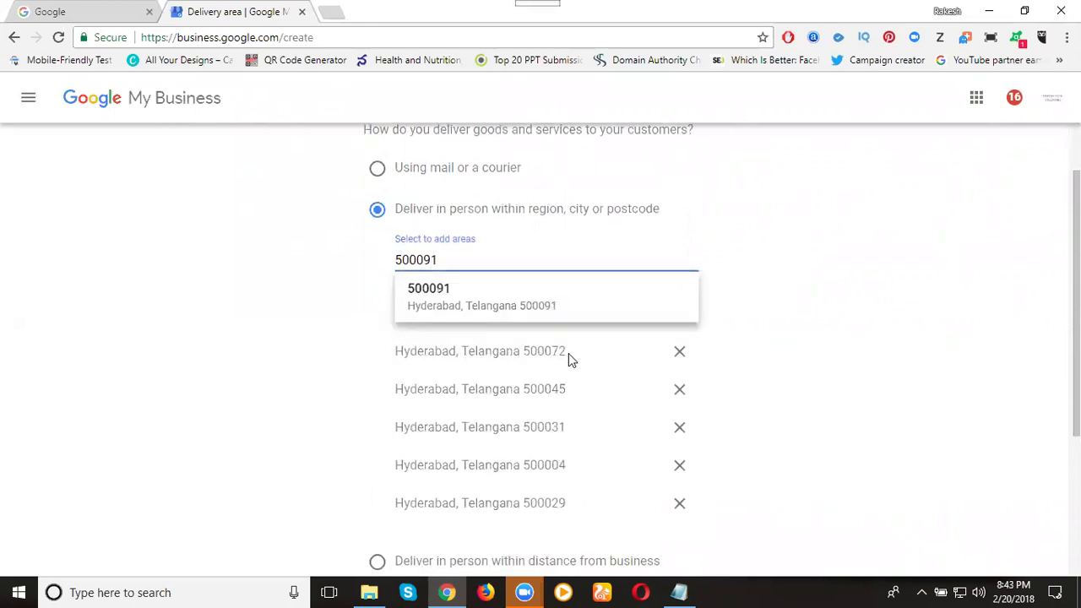
left_click(538, 305)
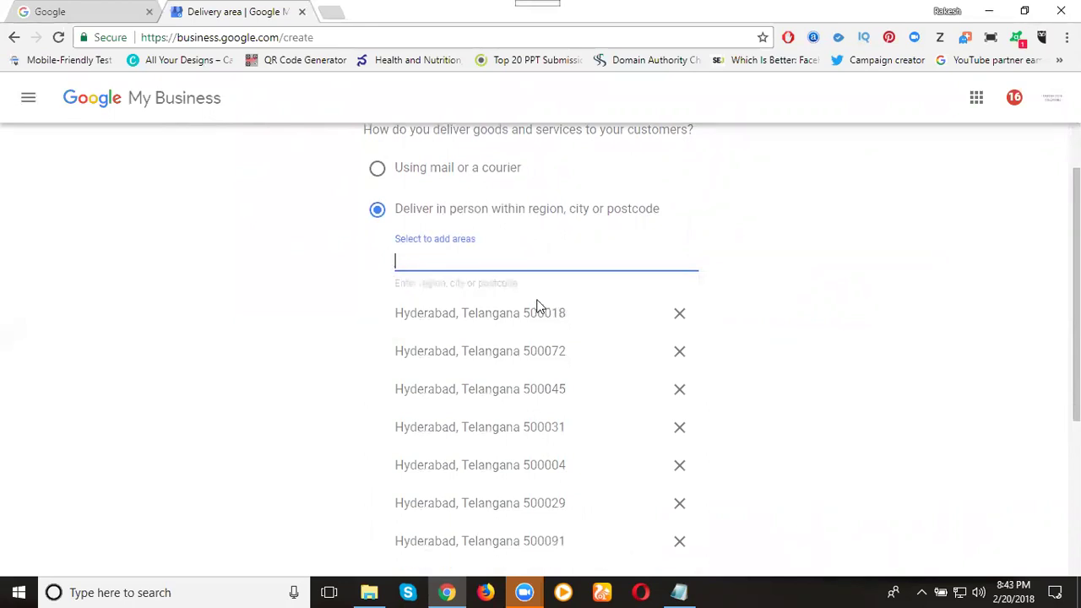
scroll(738, 309, "down", 1)
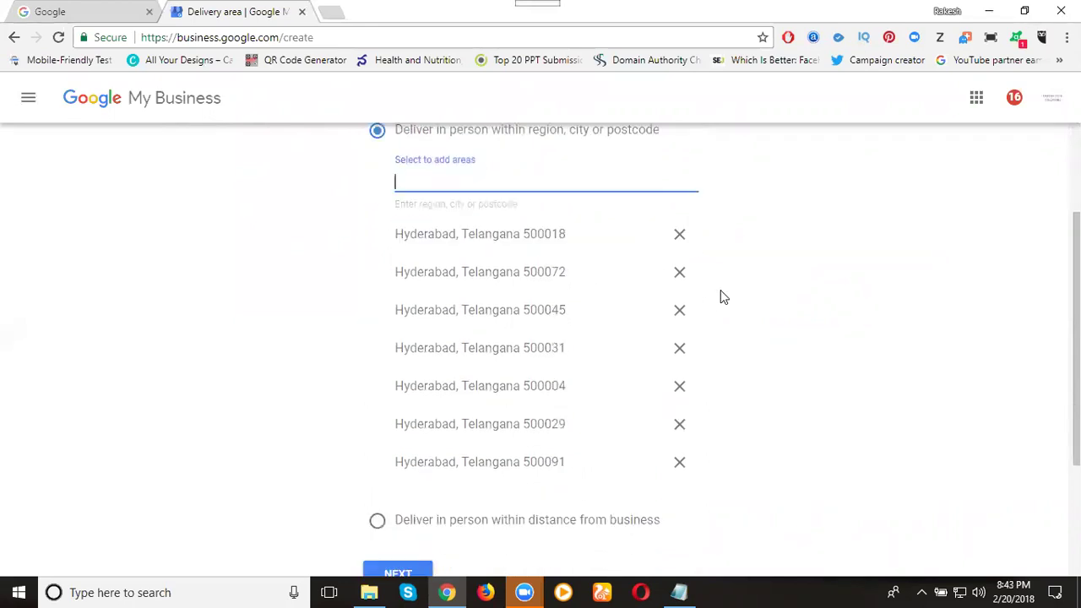
type("500035")
left_click(495, 207)
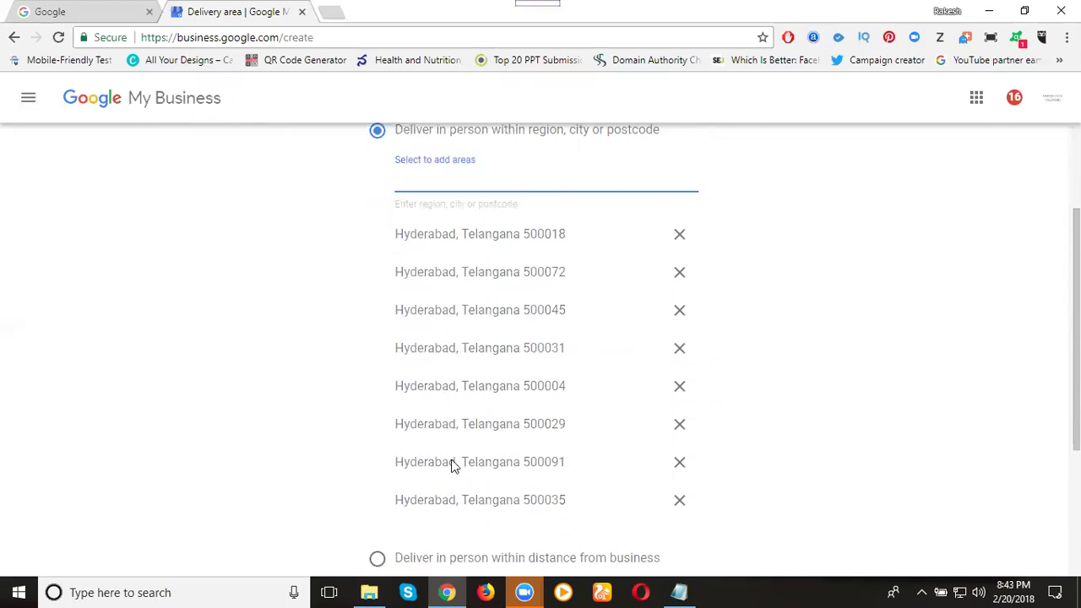
scroll(386, 344, "down", 3)
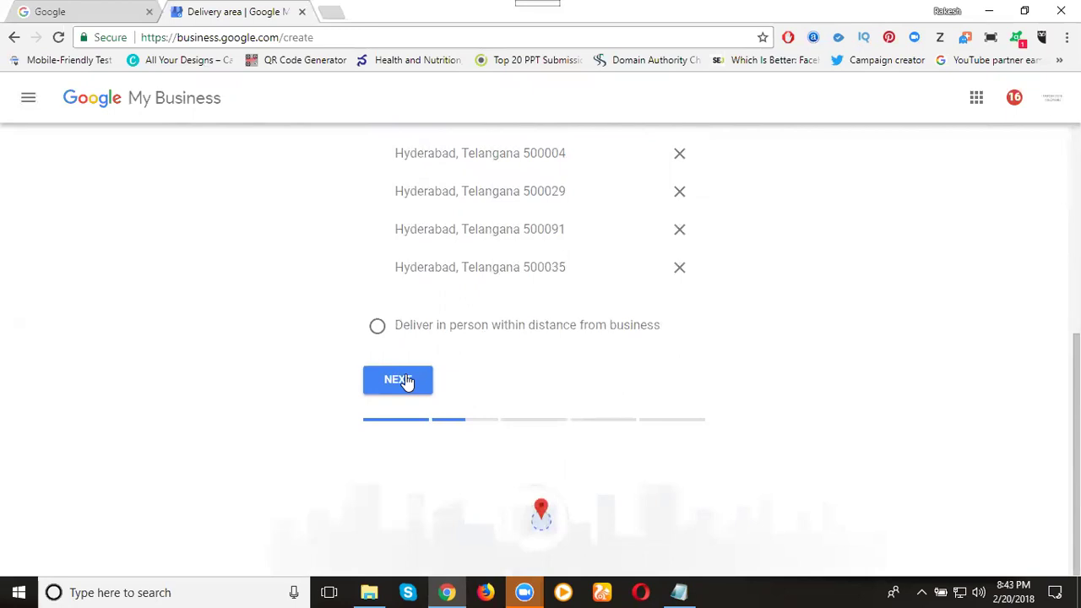
left_click(405, 380)
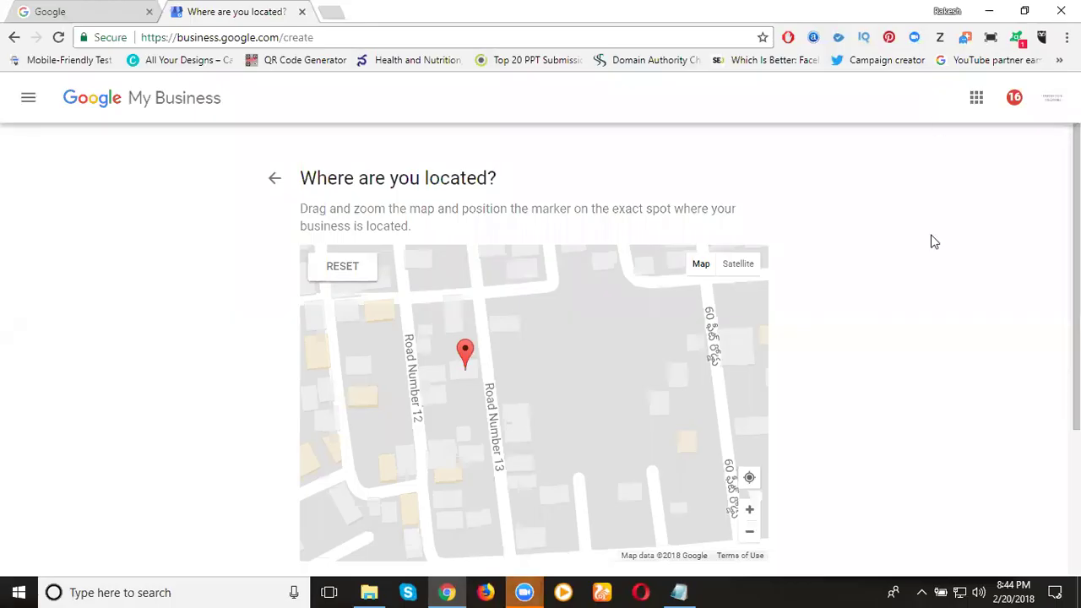
Step: Keep the map marker where it is and continue
scroll(834, 336, "down", 3)
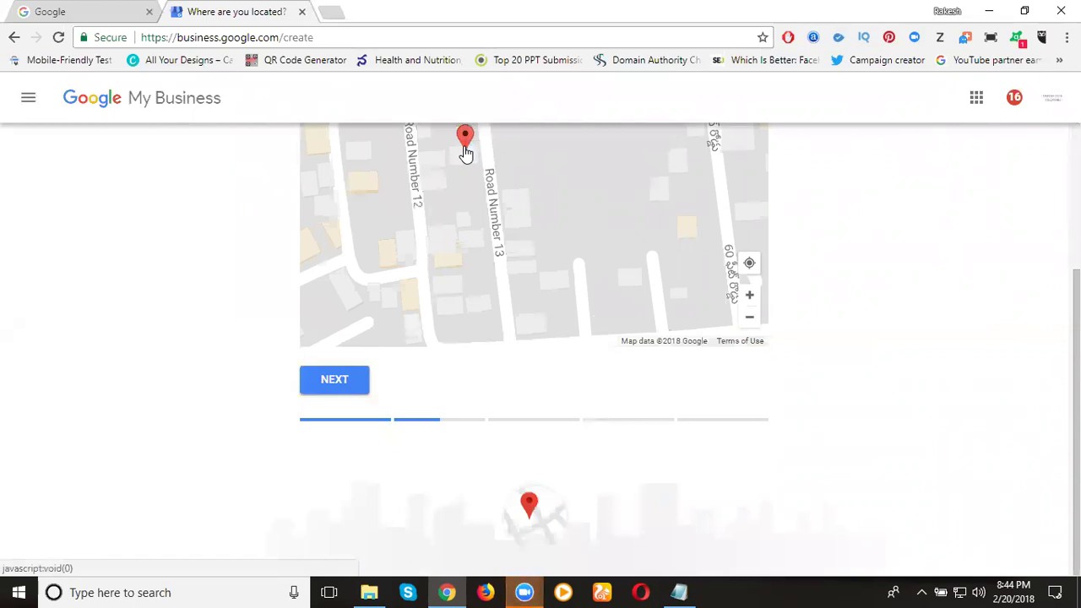
left_click(339, 383)
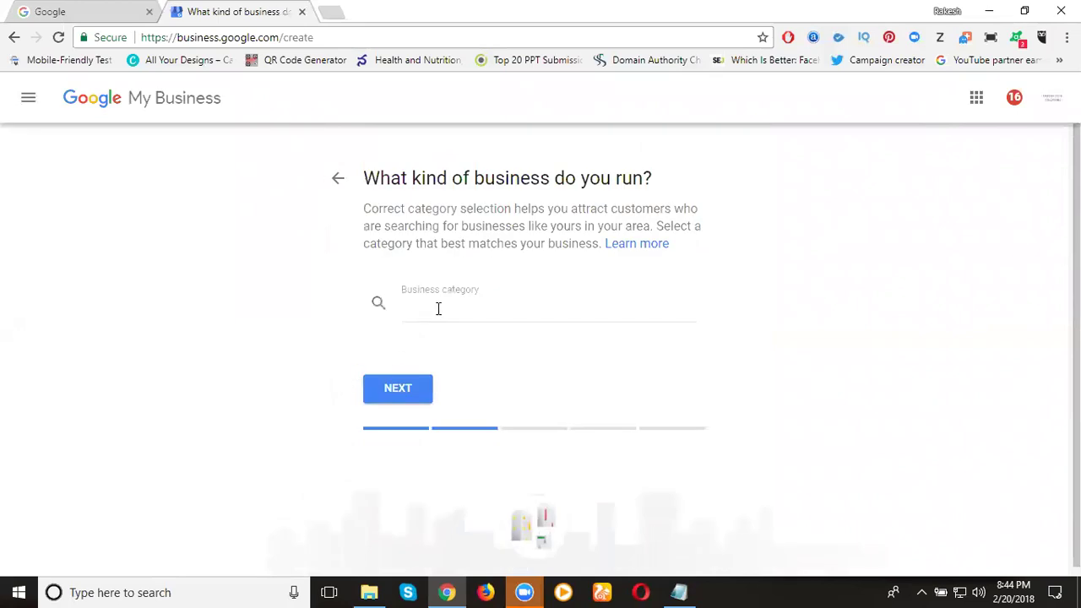
Step: Search 'training' in Business category and pick Training Centre from the suggestions
left_click(438, 308)
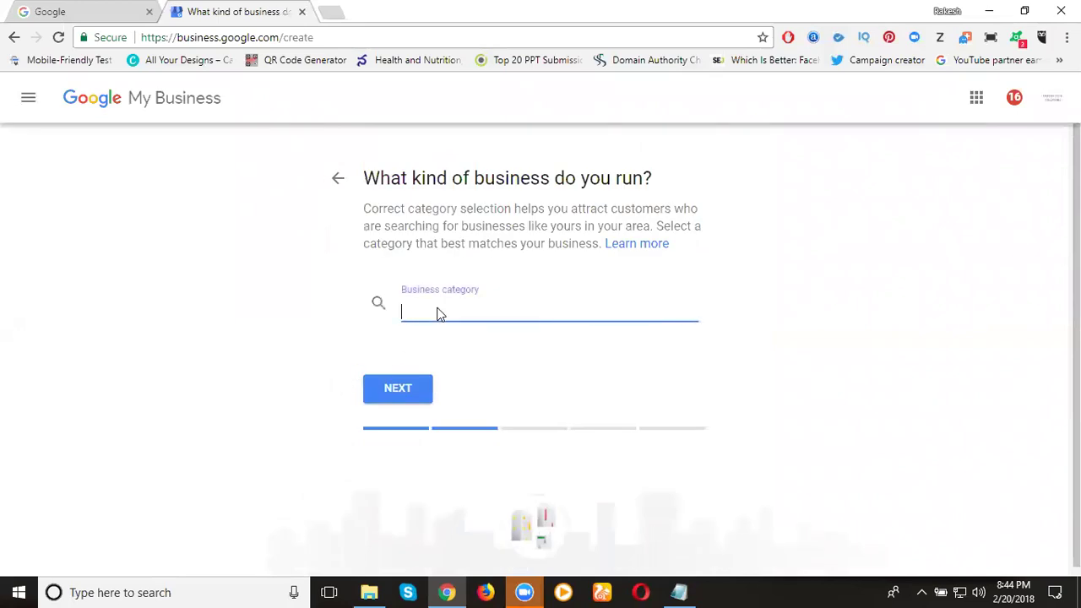
type("traini")
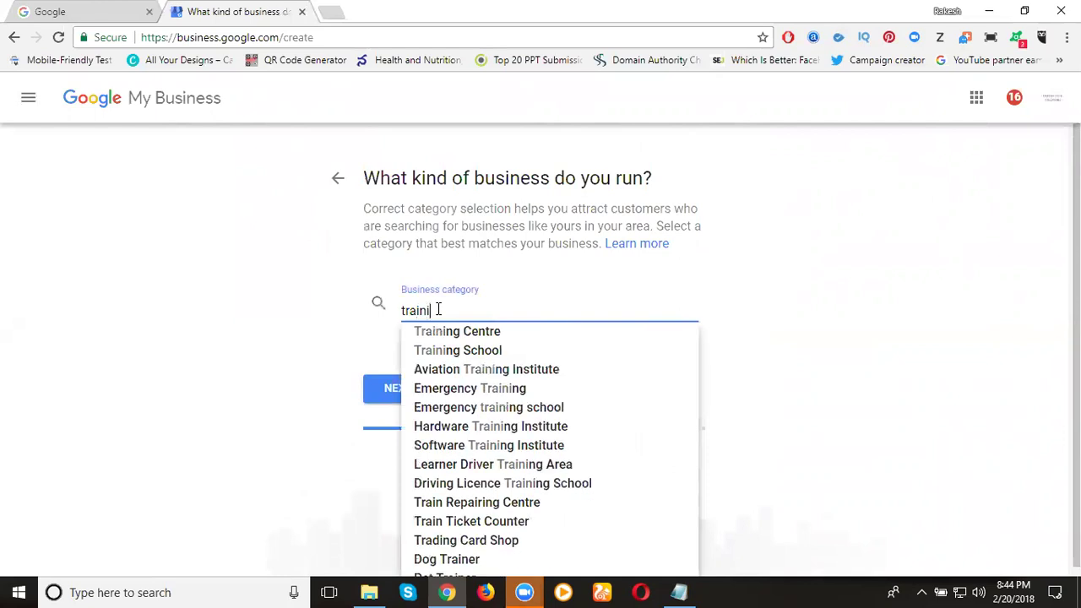
left_click(456, 332)
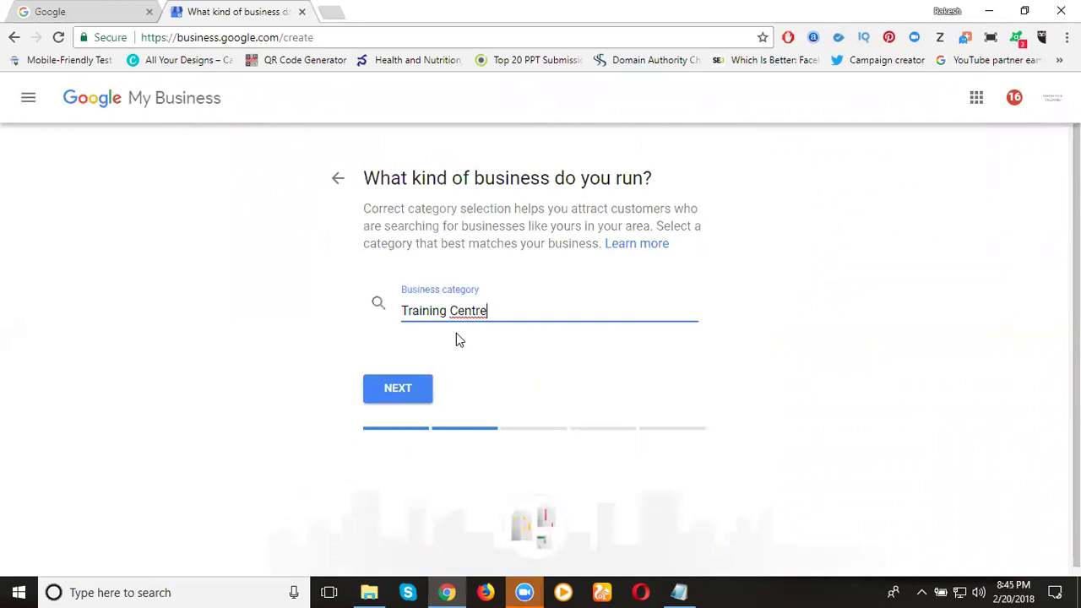
triple_click(456, 314)
left_click(461, 316)
triple_click(461, 316)
type("t")
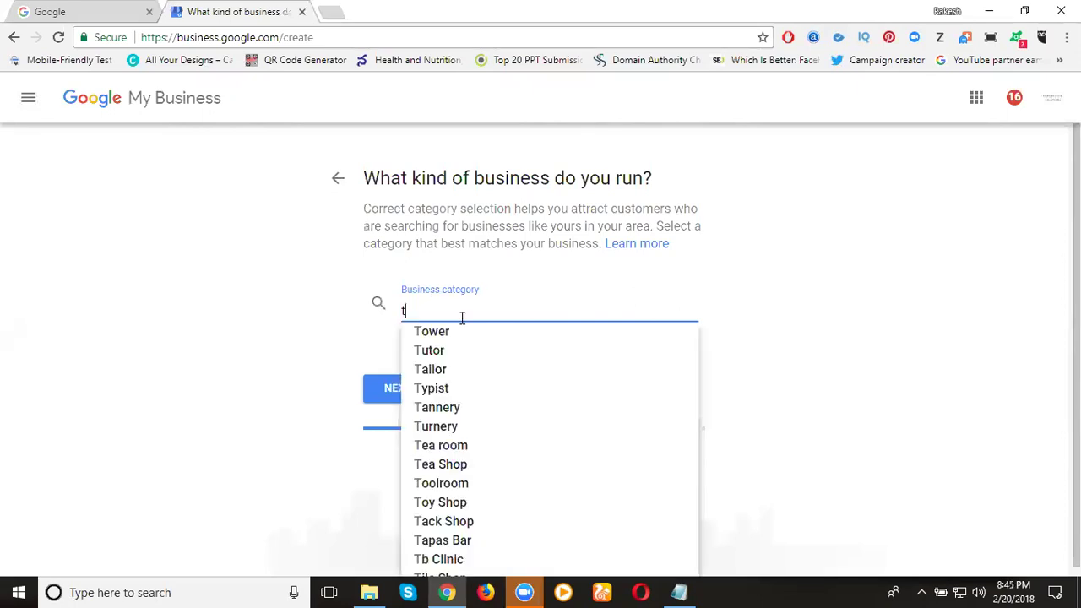
type("rain")
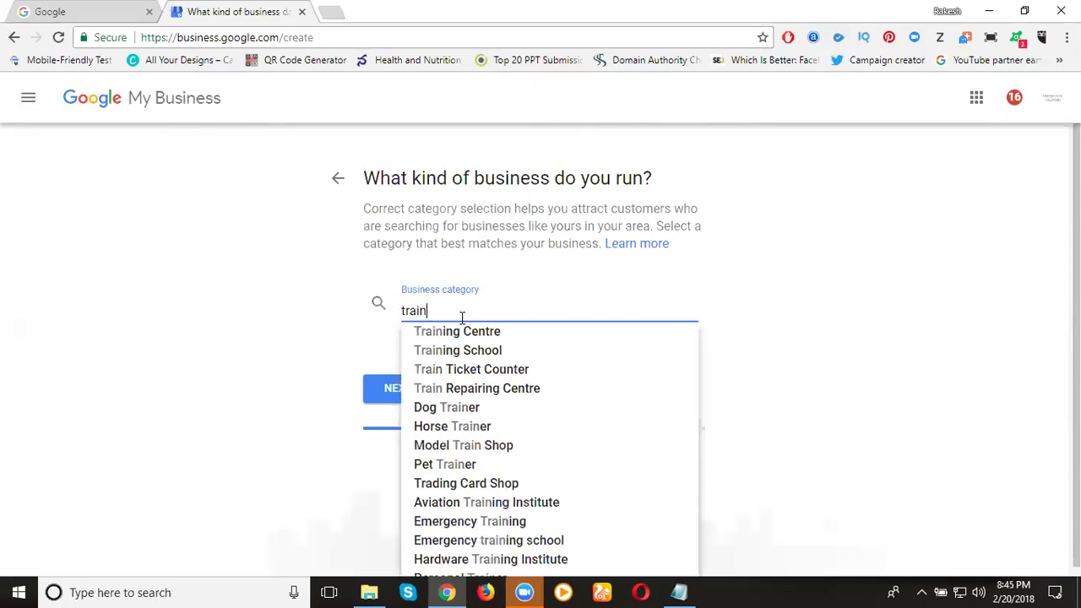
type("ing")
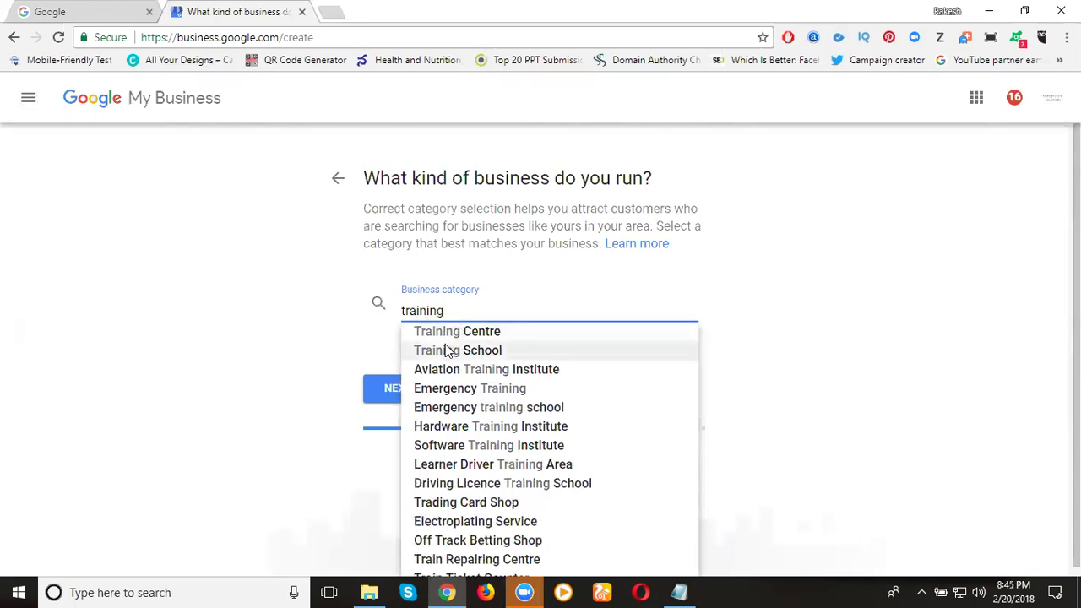
scroll(414, 365, "down", 1)
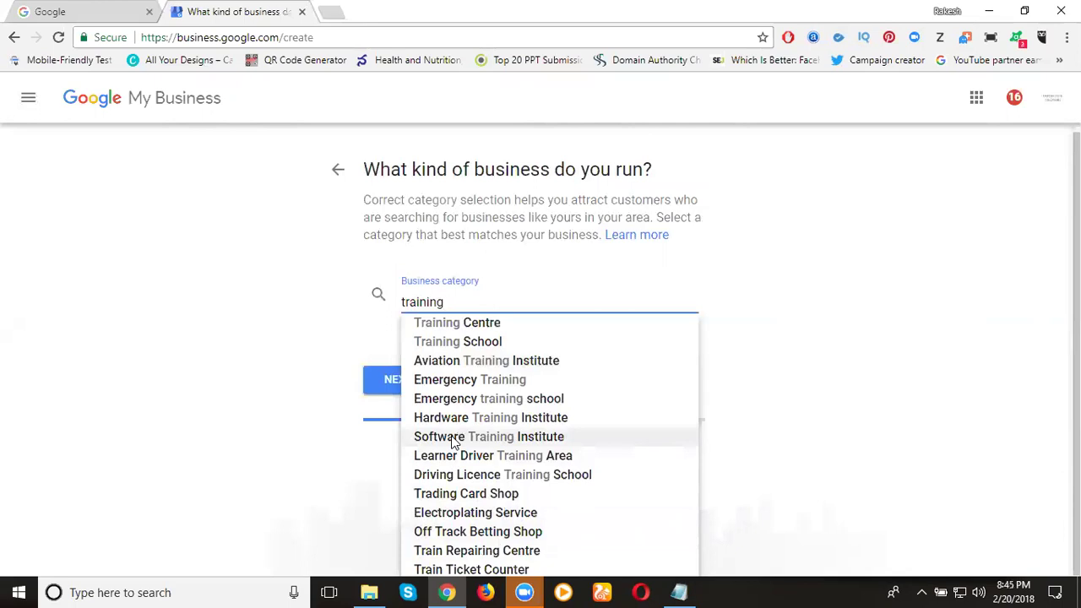
left_click(474, 325)
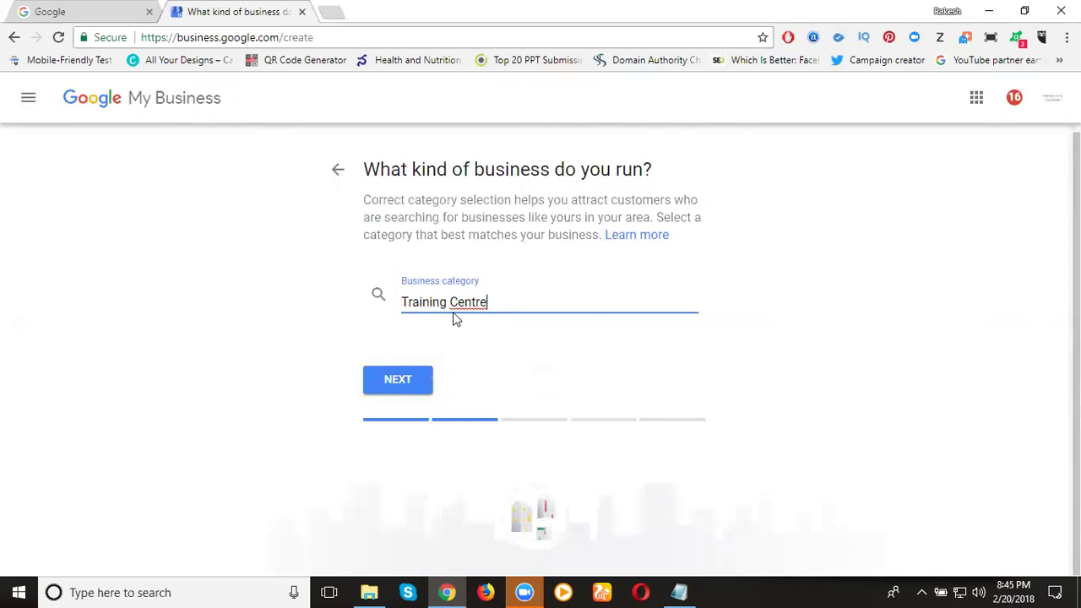
Step: Continue to contact details and enter the business phone number
left_click(406, 380)
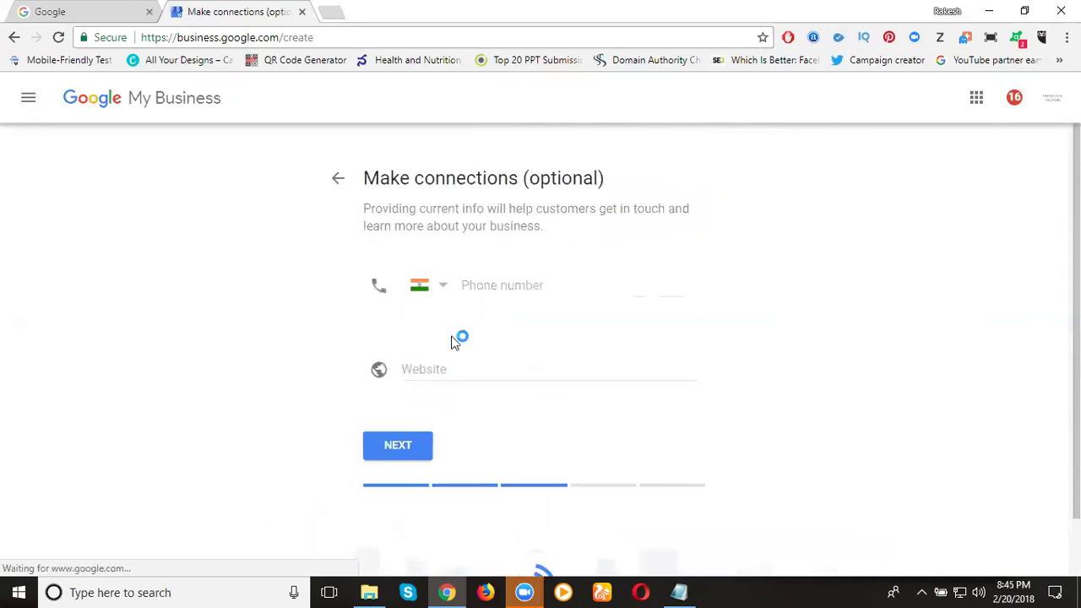
left_click(492, 288)
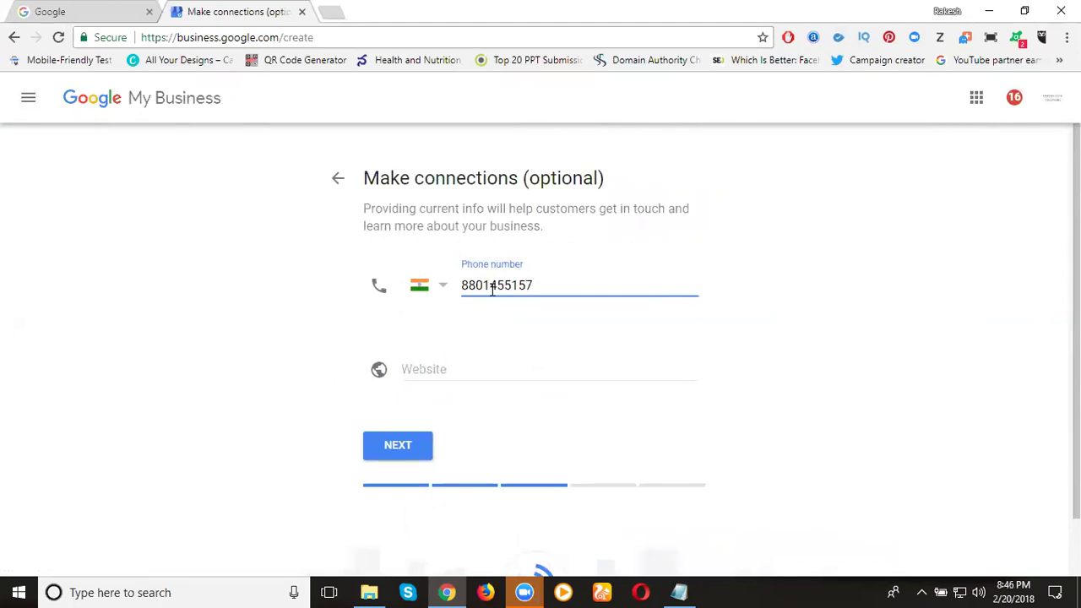
Step: Copy the business website URL from a new tab into the Website field and continue
left_click(329, 15)
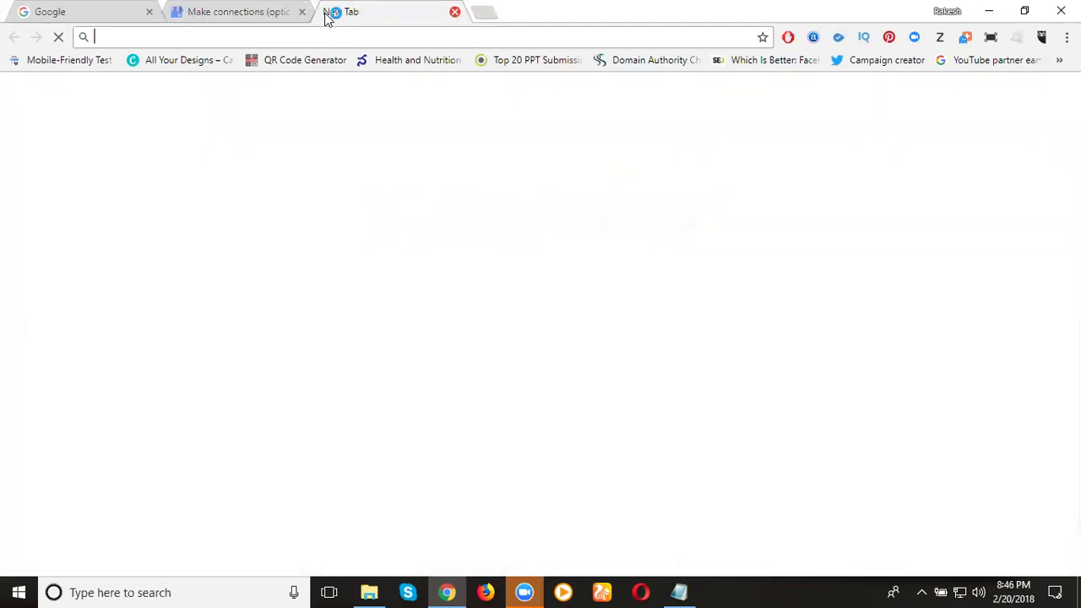
type("ra")
key("Return")
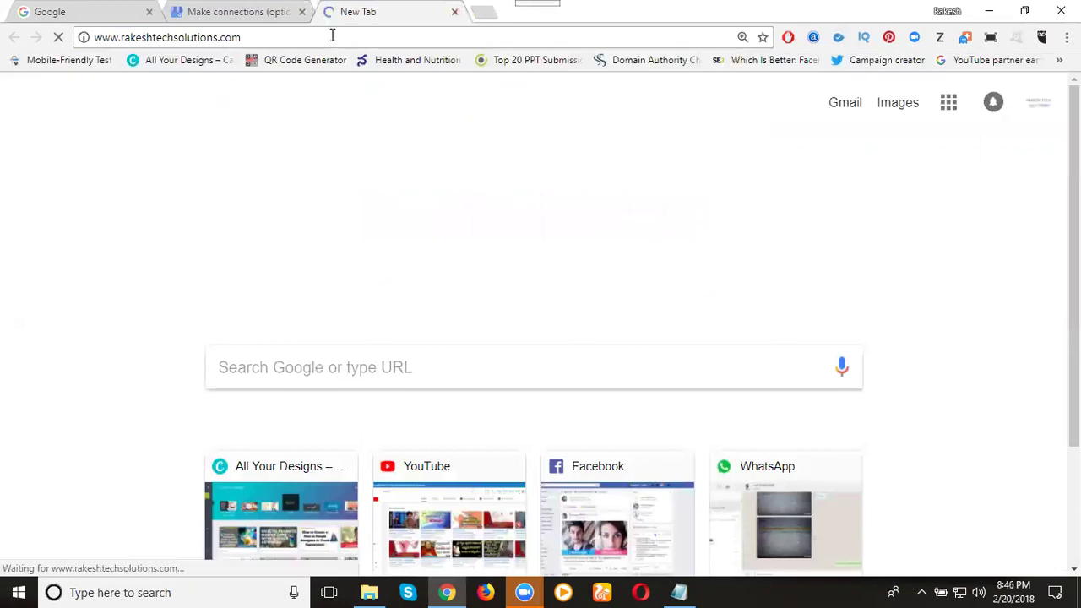
left_click(332, 35)
key("ctrl+c")
left_click(270, 11)
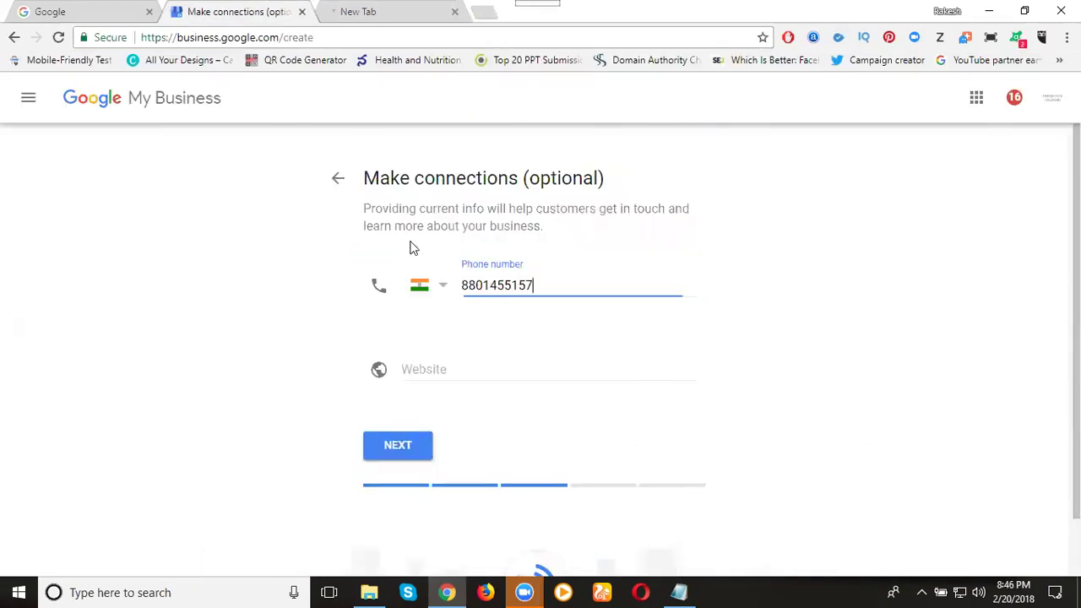
left_click(436, 363)
key("ctrl+v")
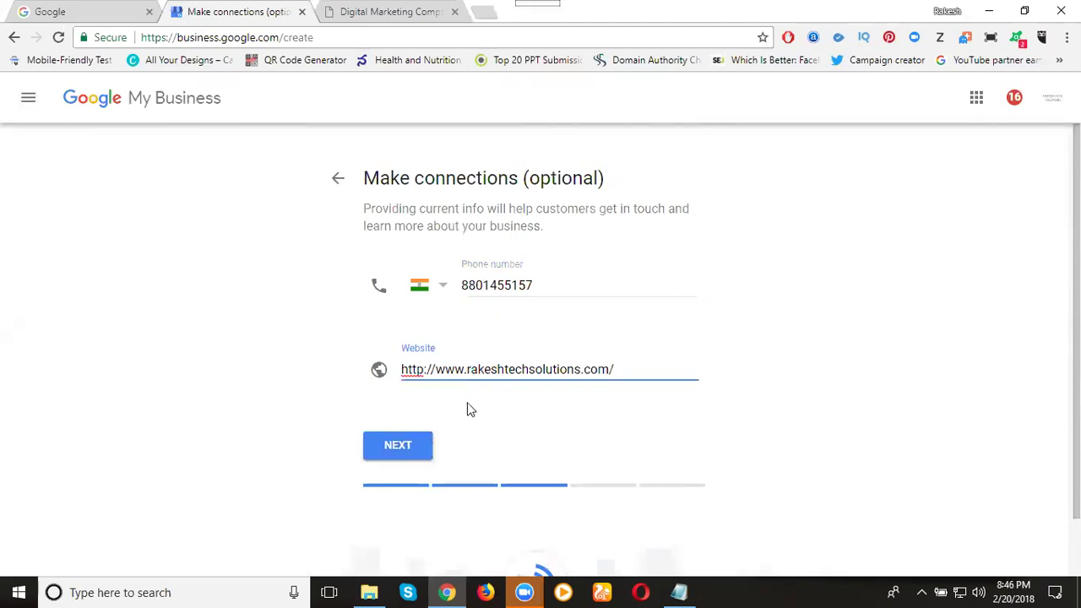
left_click(394, 447)
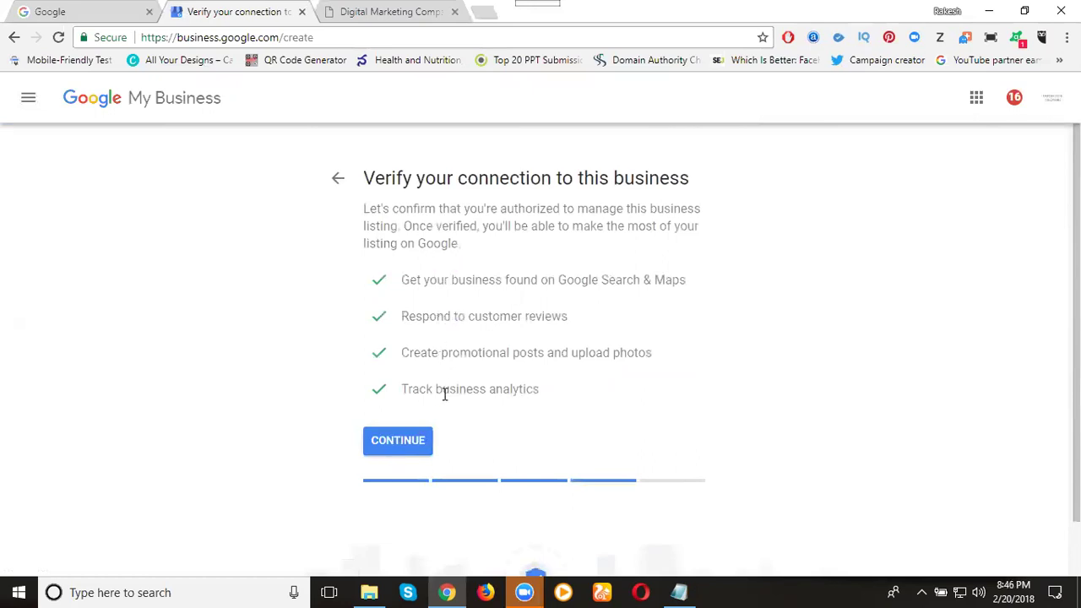
Step: Choose TEXT as the verification method to have the code sent by SMS
left_click(395, 440)
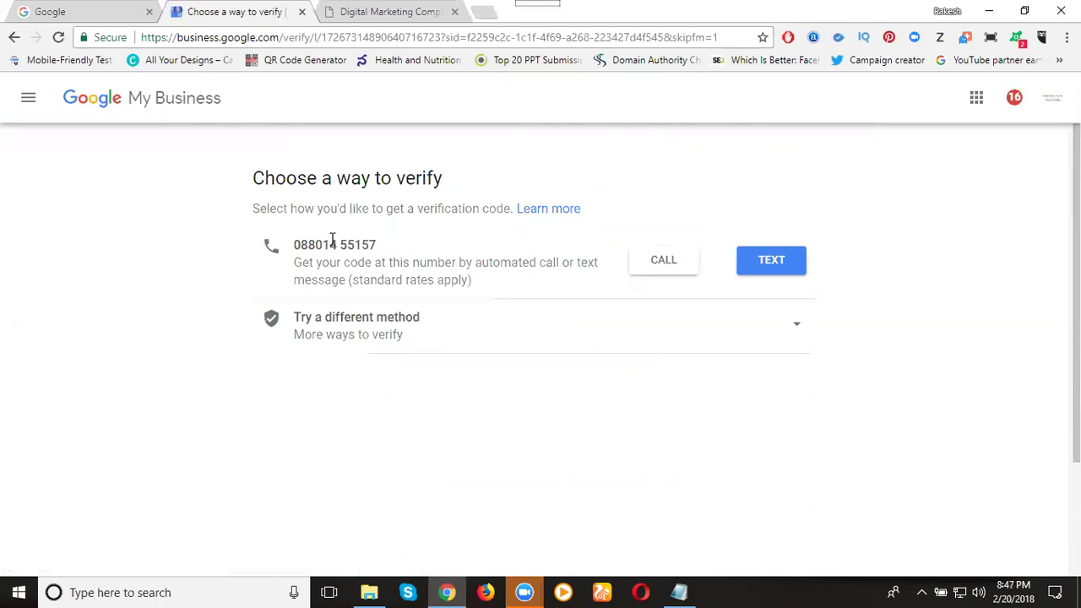
left_click(769, 262)
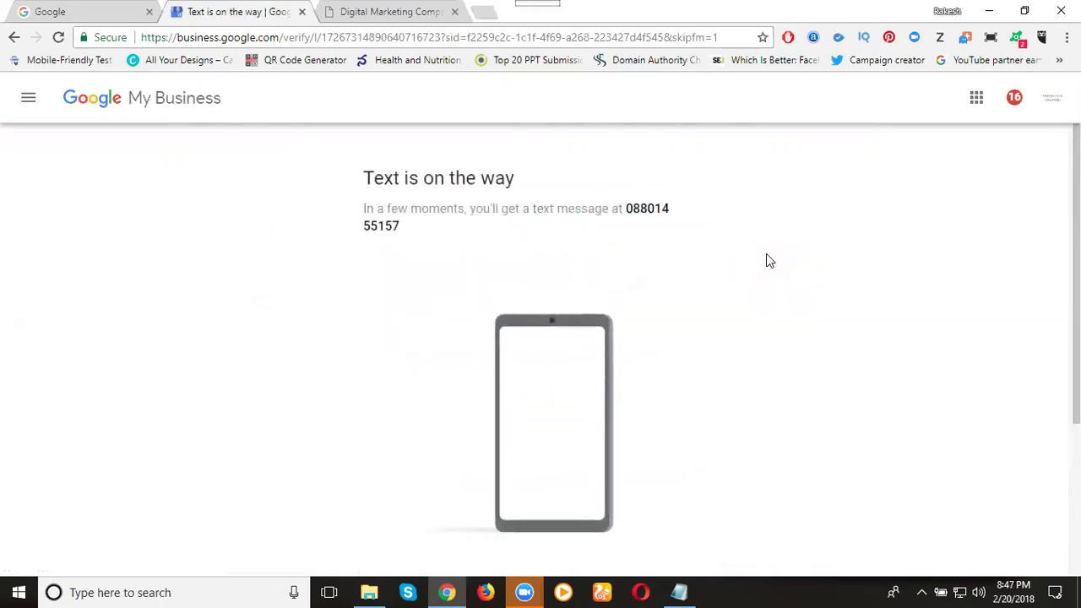
scroll(765, 260, "down", 2)
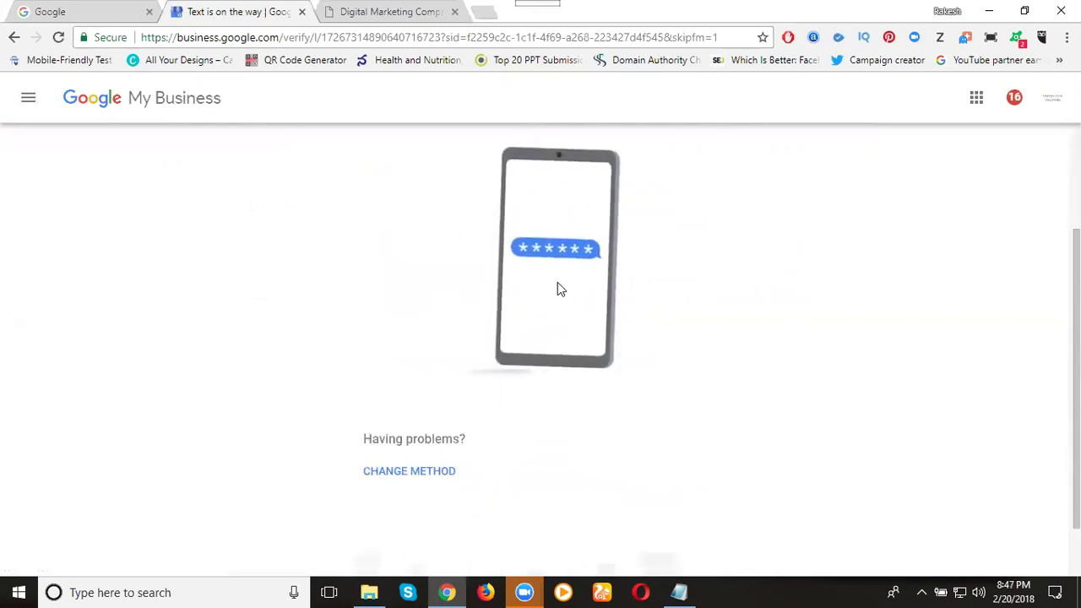
scroll(557, 284, "down", 1)
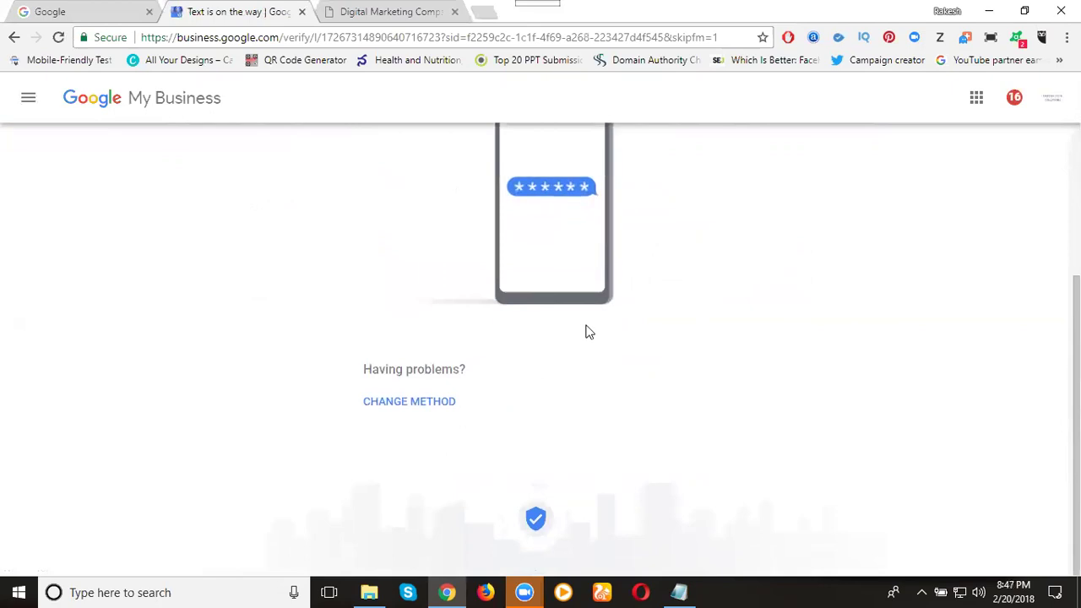
scroll(579, 338, "up", 3)
scroll(580, 339, "down", 2)
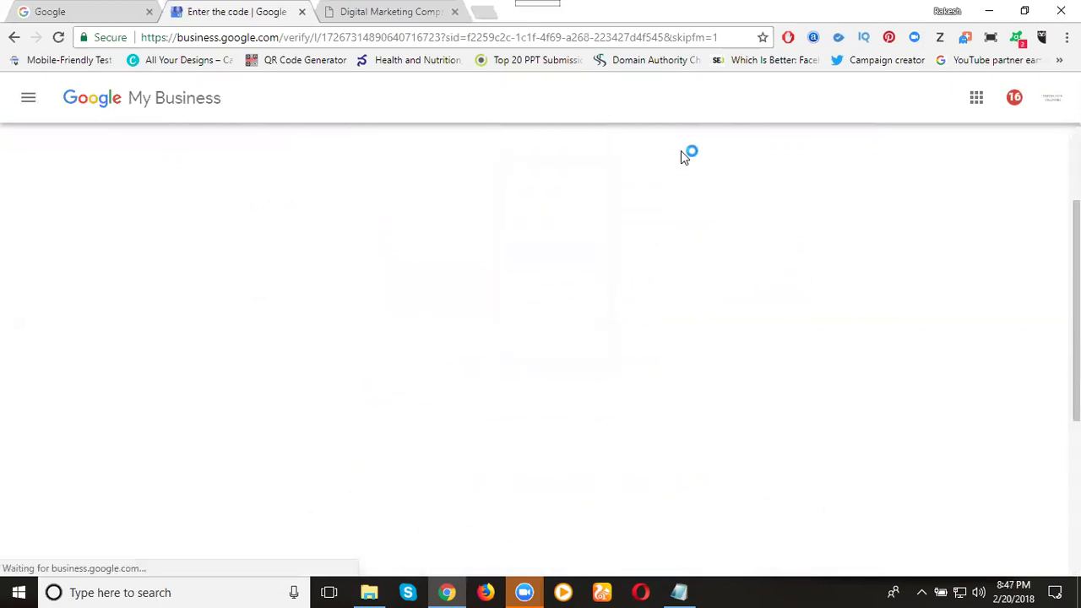
Step: Enter the six-digit verification code received by text and submit it
left_click(472, 275)
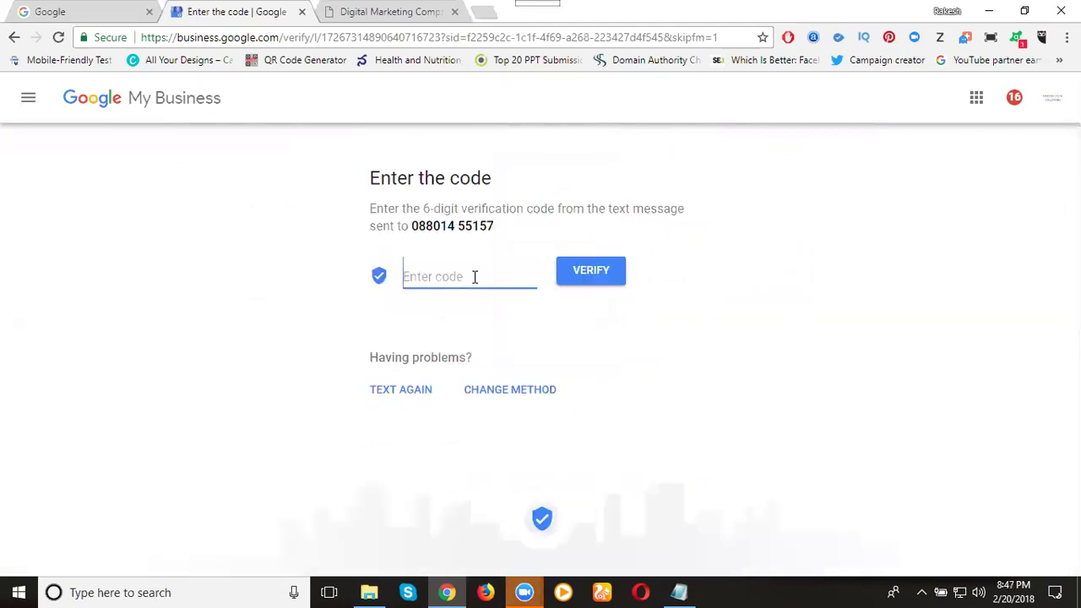
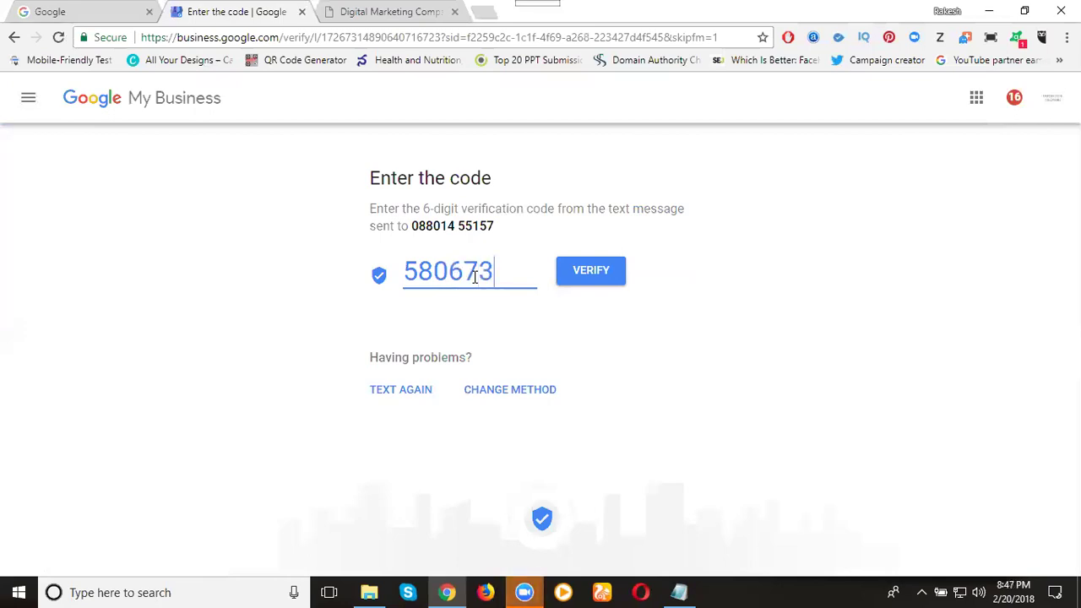
left_click(582, 273)
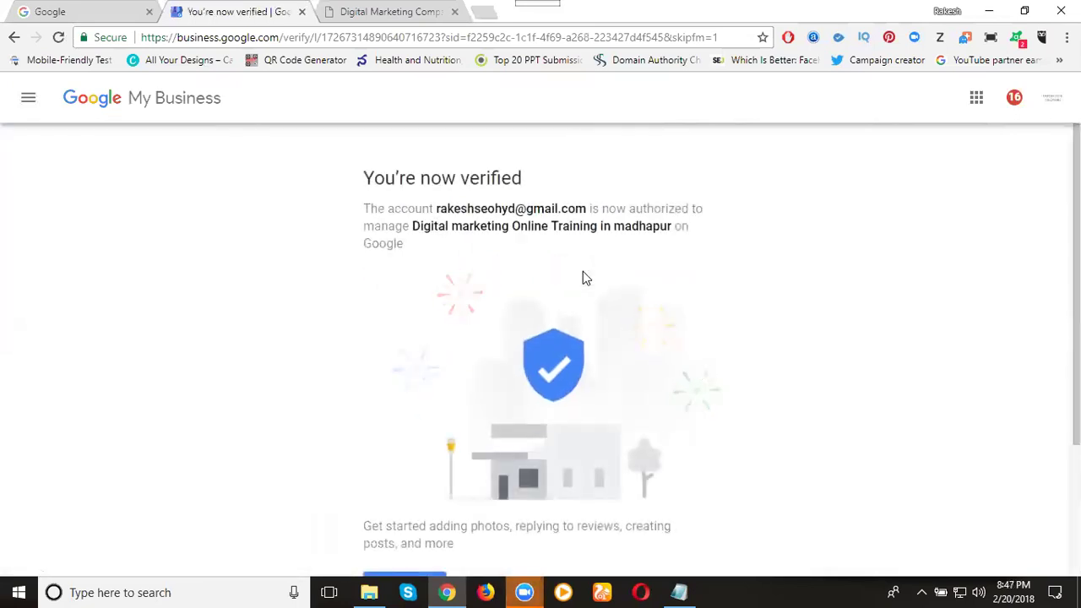
Step: Open the verified listing's dashboard (profile 70% complete), then switch to the Google tab
scroll(706, 270, "down", 2)
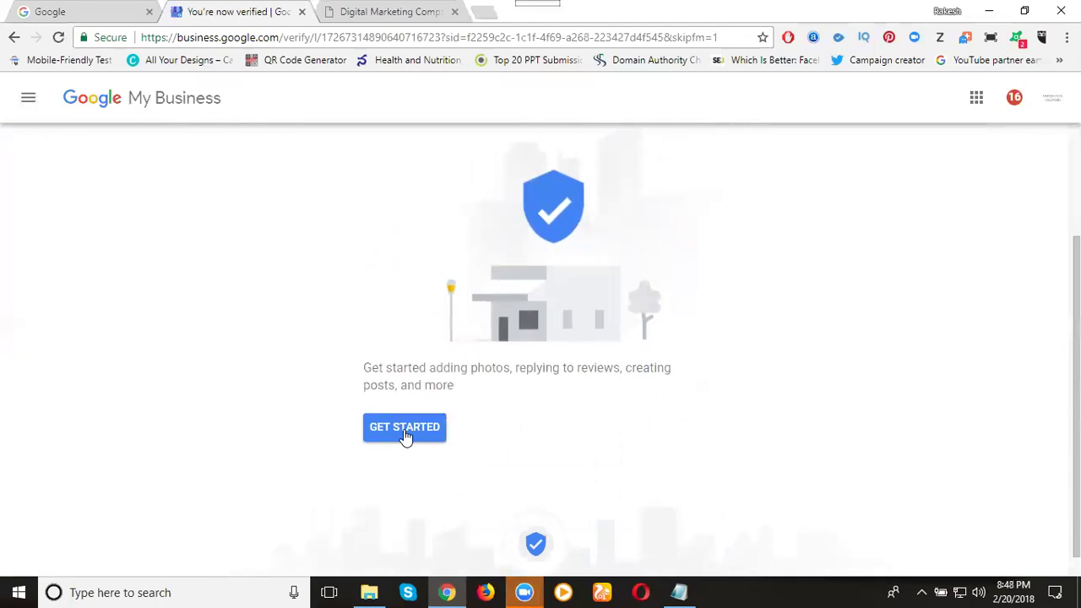
left_click(405, 429)
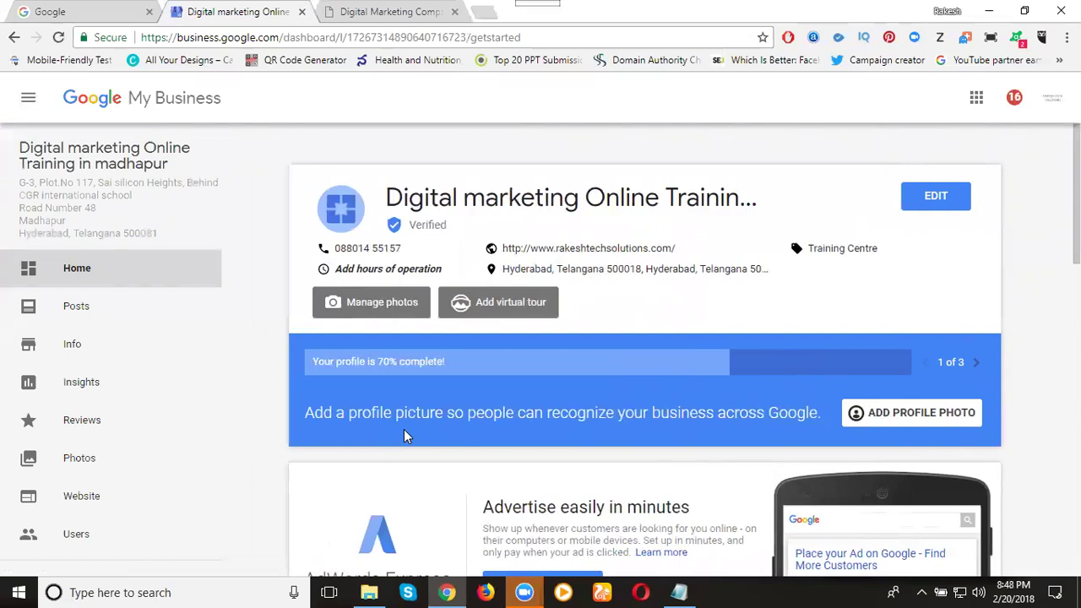
left_click(51, 14)
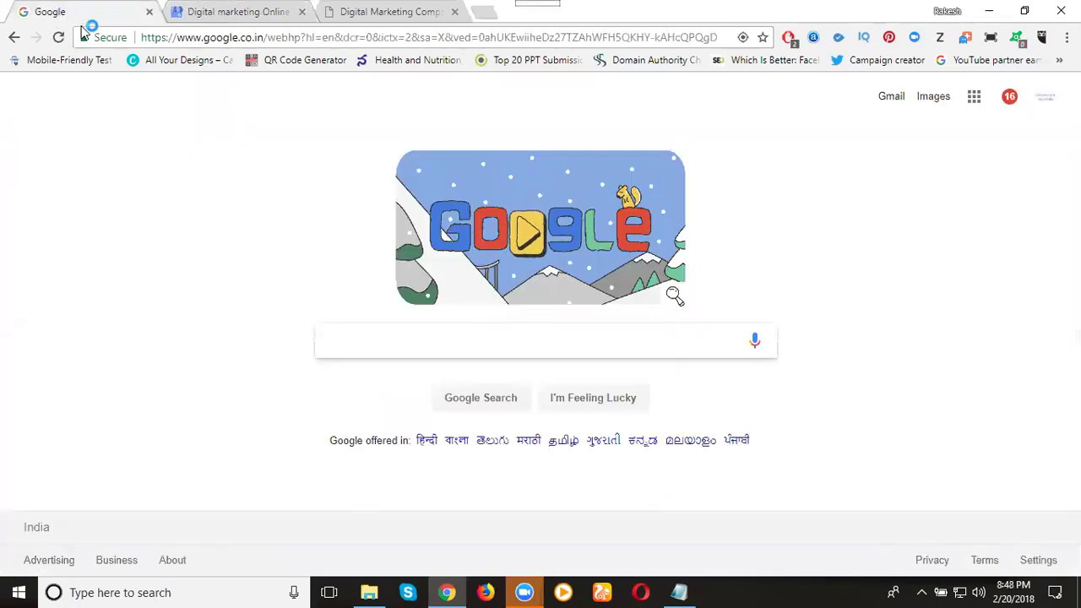
Step: Open the Google+ profile in a new tab and show all Brand Accounts from the account switcher
left_click(58, 38)
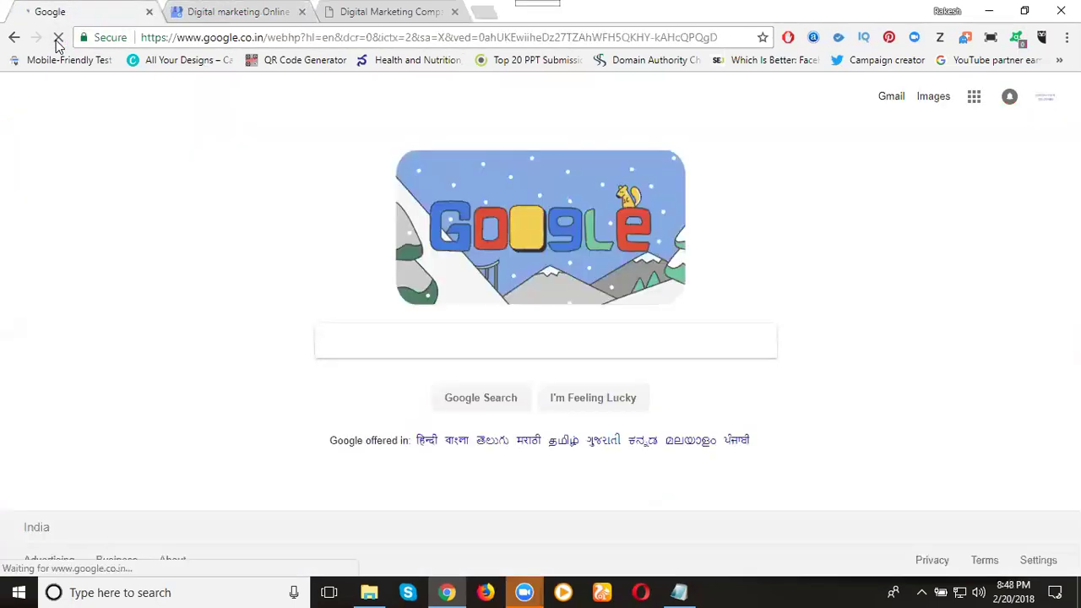
left_click(1044, 95)
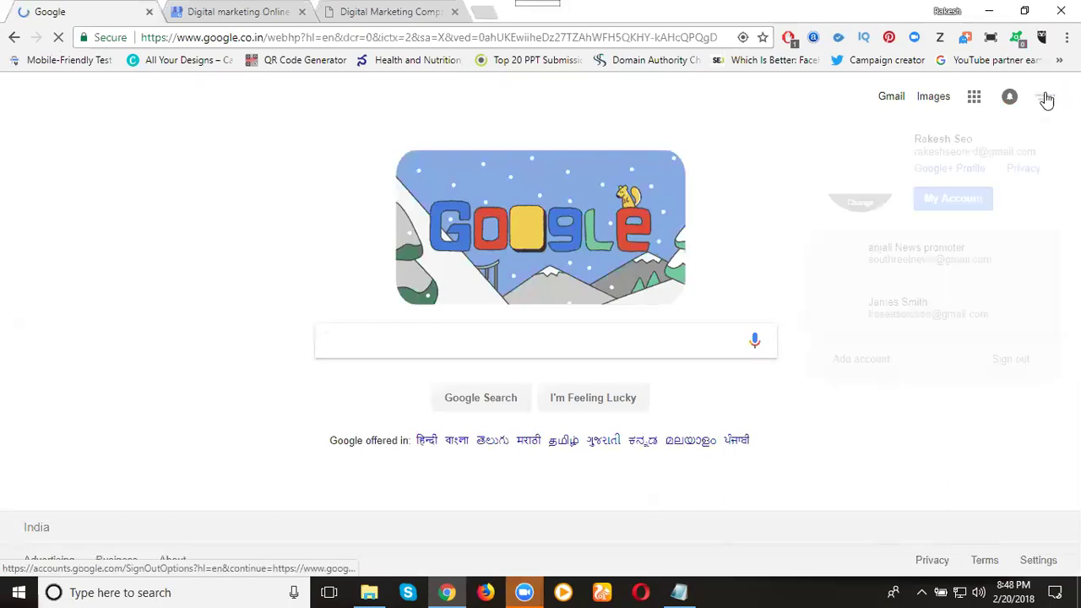
right_click(952, 169)
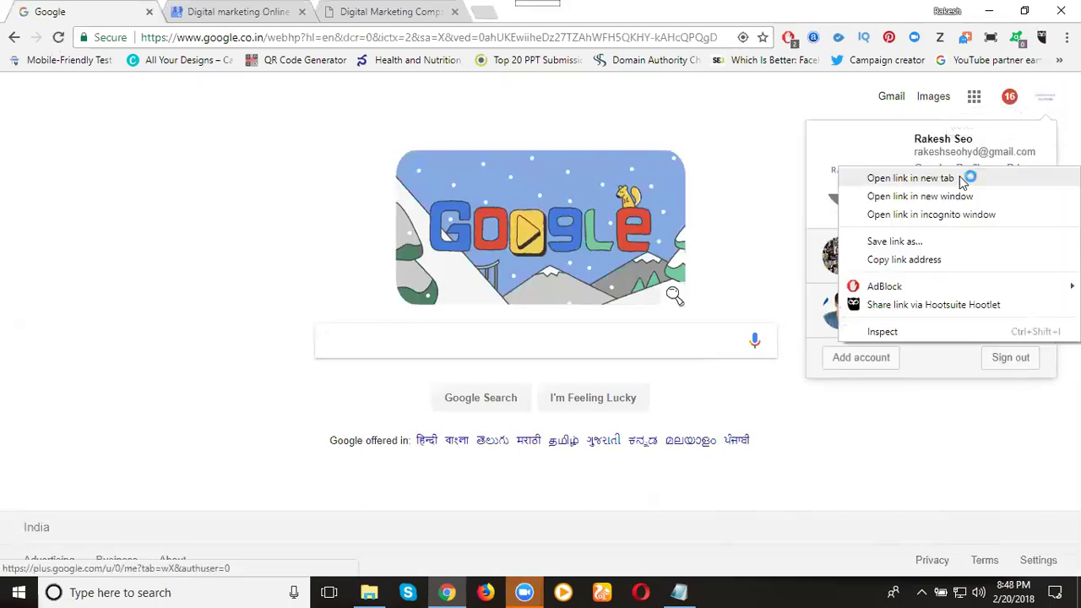
left_click(960, 180)
left_click(235, 14)
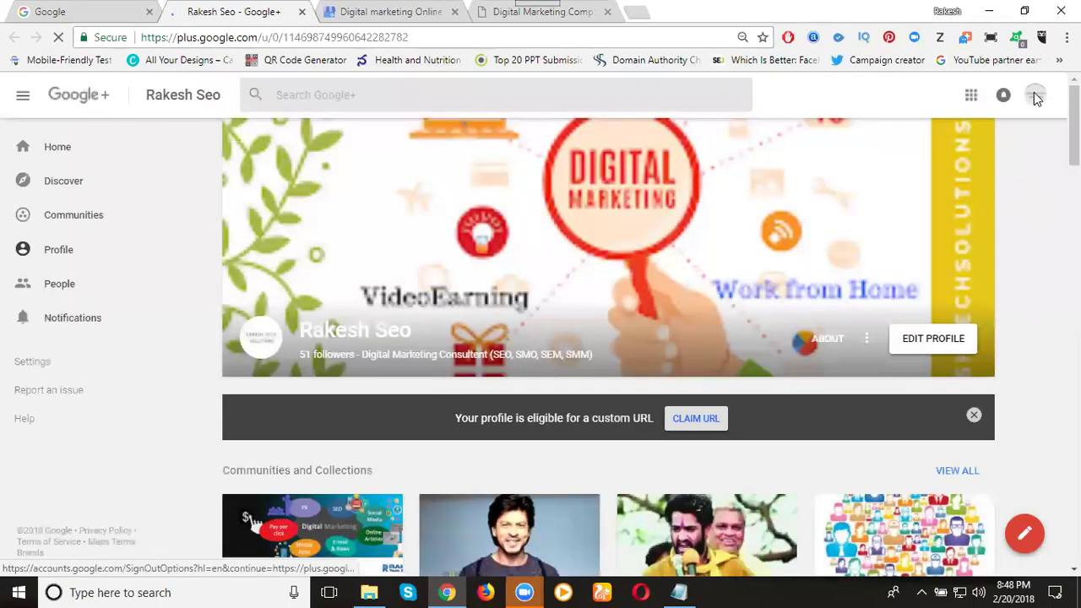
left_click(1034, 96)
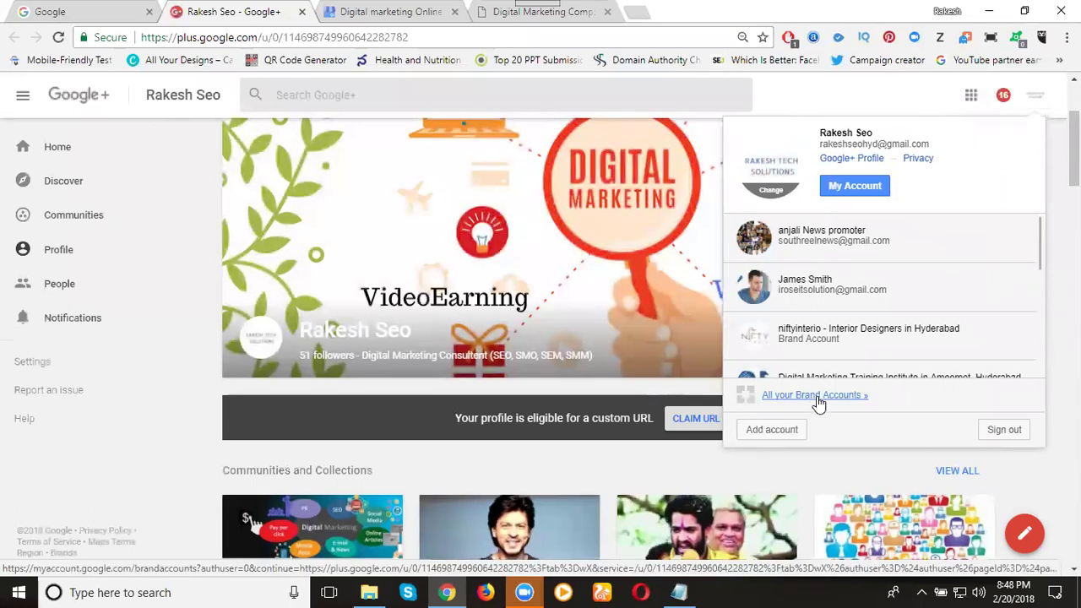
left_click(817, 397)
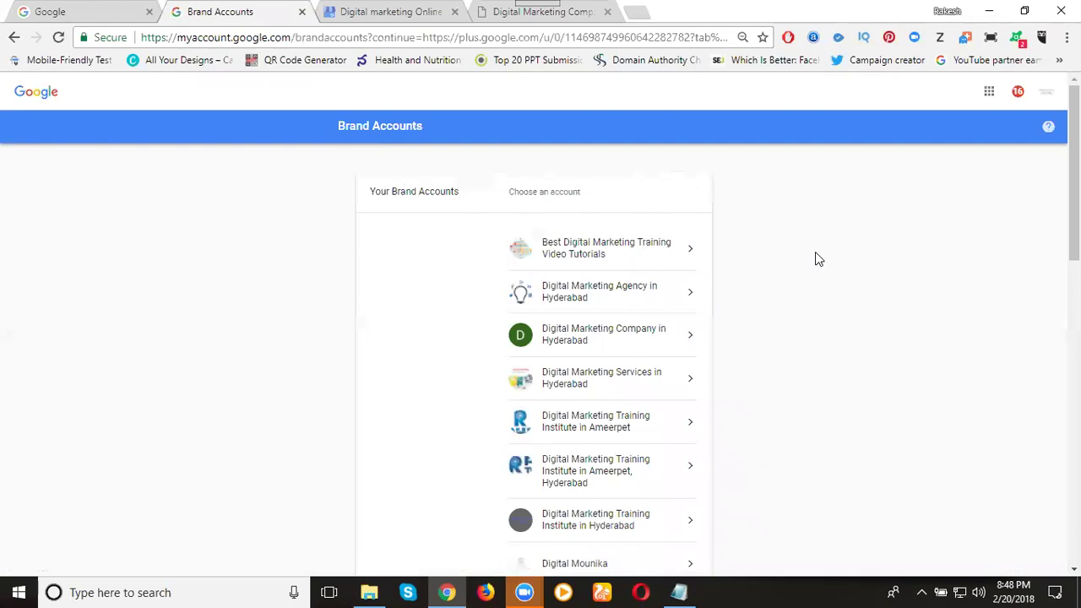
Step: Scroll the Brand Accounts list and find 'digital marketing Online Trainin' with Ctrl+F
scroll(815, 253, "down", 1)
scroll(815, 253, "down", 5)
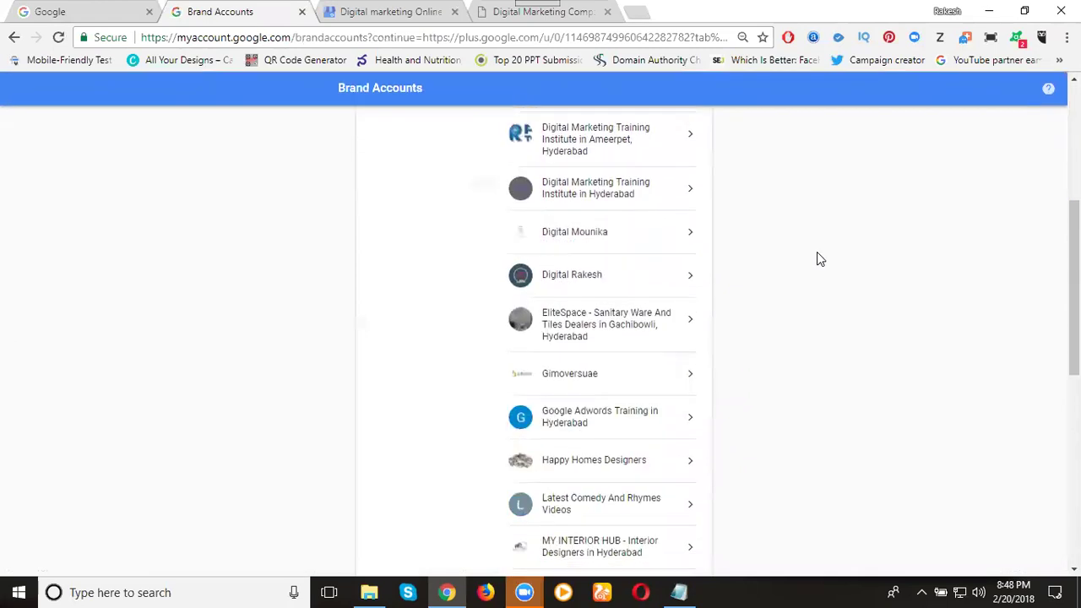
scroll(817, 253, "down", 3)
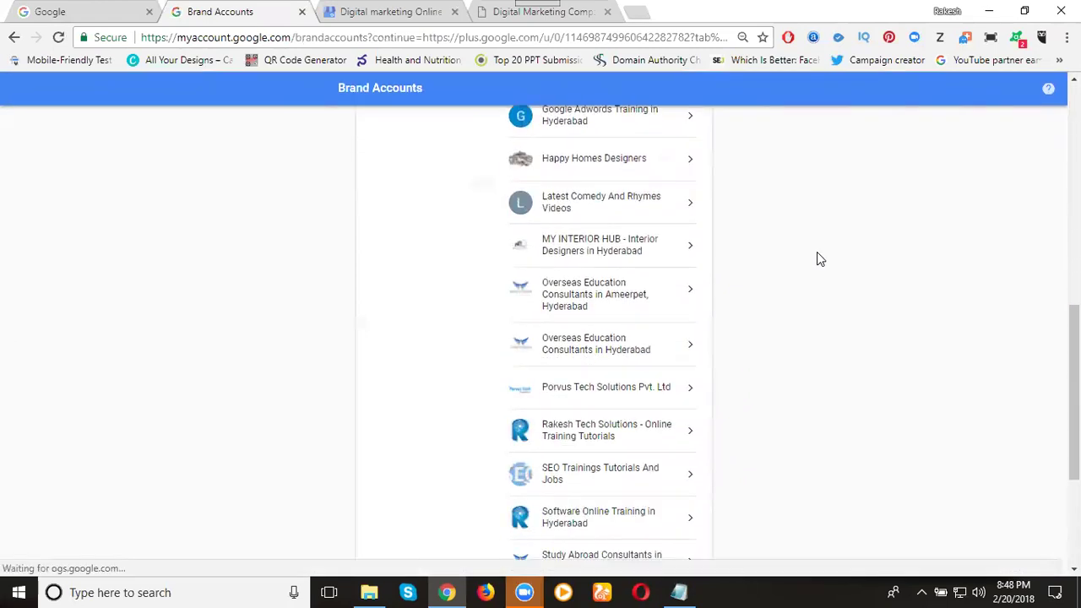
scroll(816, 253, "down", 2)
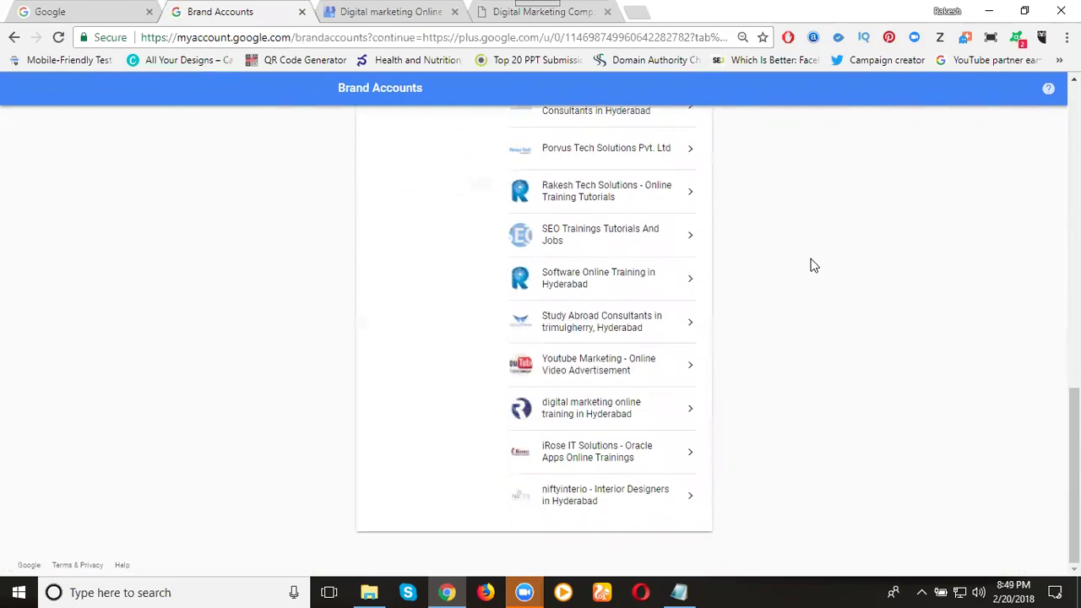
scroll(675, 410, "up", 2)
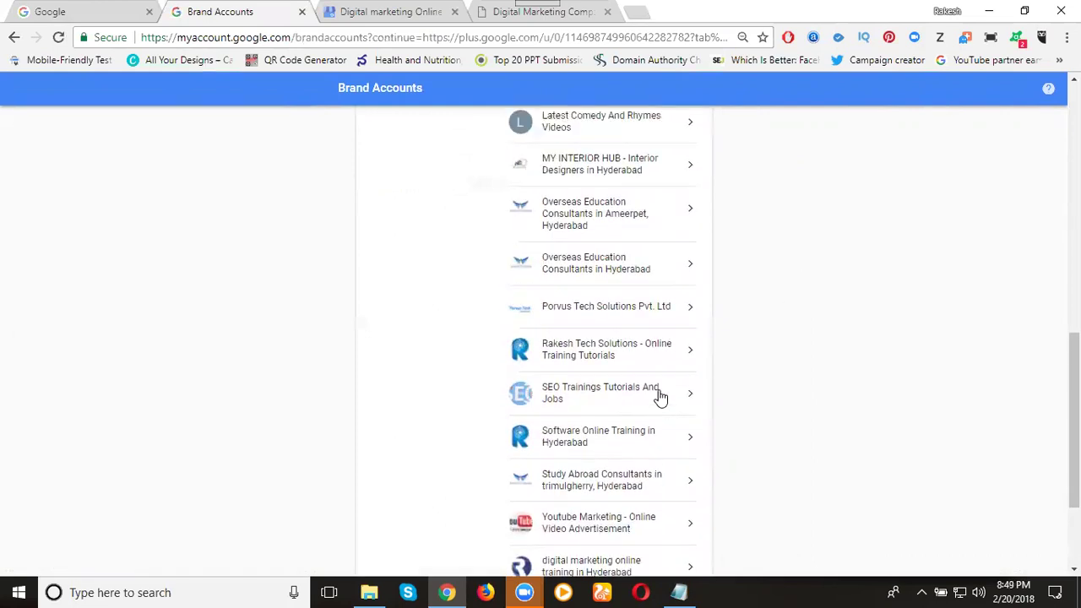
scroll(664, 398, "up", 1)
scroll(661, 397, "up", 2)
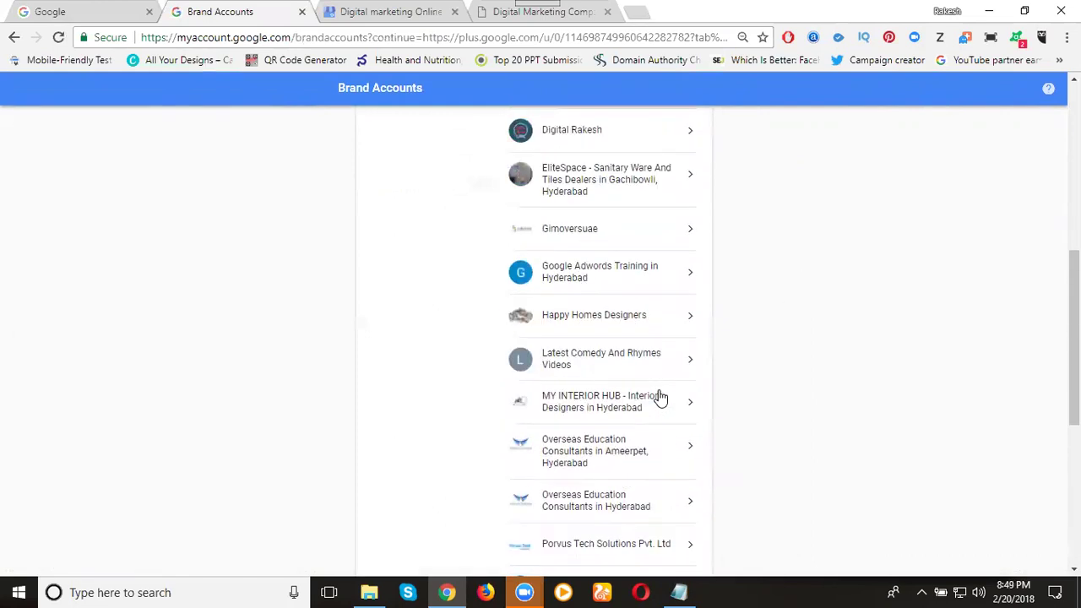
scroll(664, 376, "up", 1)
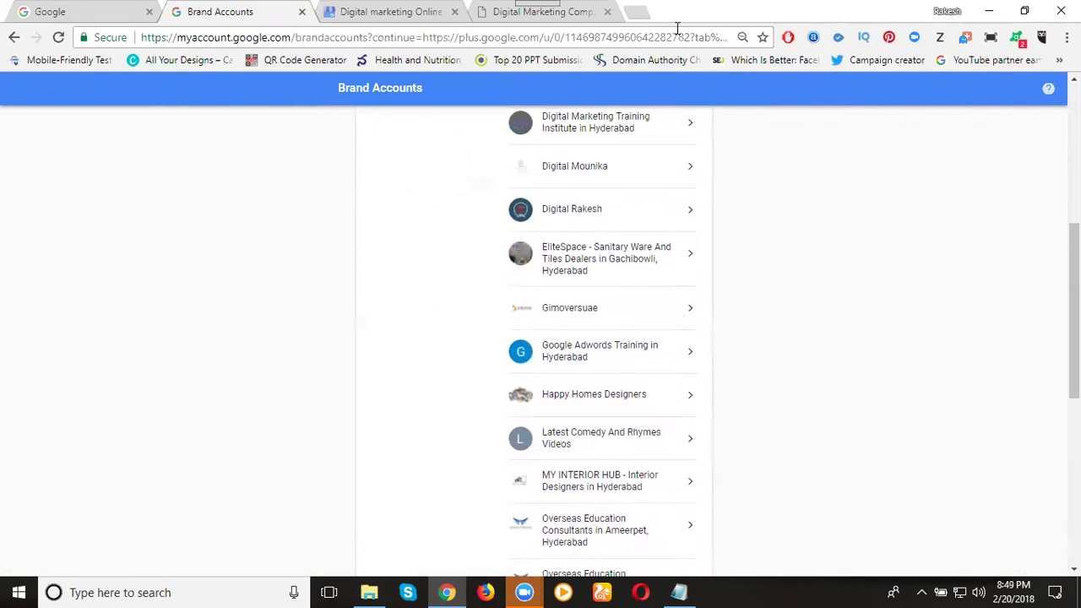
key("ctrl+f")
type("Digital marketing Online Trainin")
scroll(738, 272, "up", 7)
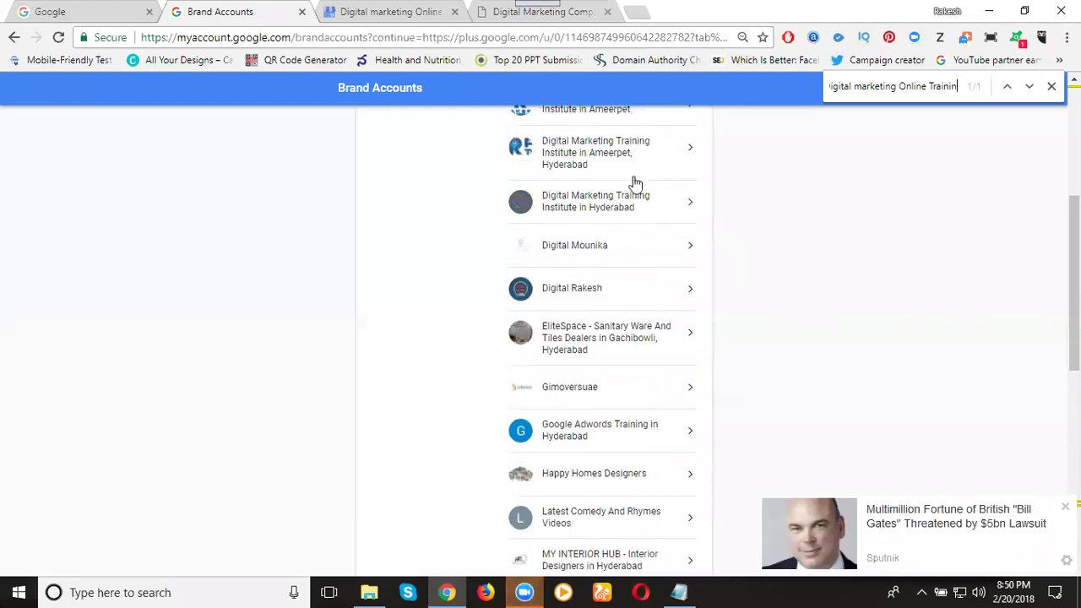
scroll(635, 192, "up", 2)
scroll(636, 192, "up", 1)
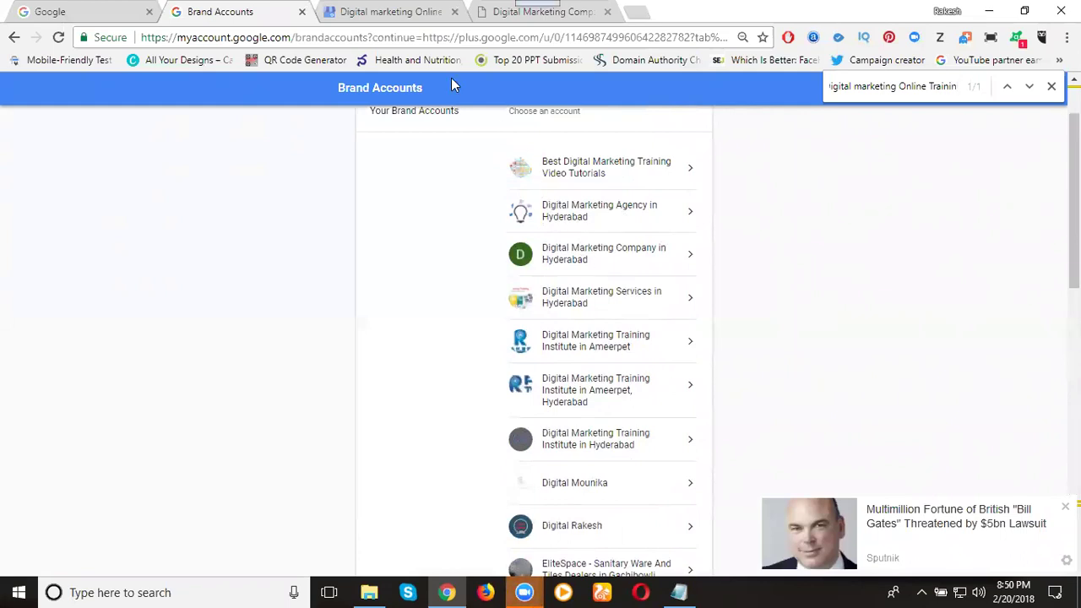
Step: Load business.google.com in a new browser tab
key("ctrl+t")
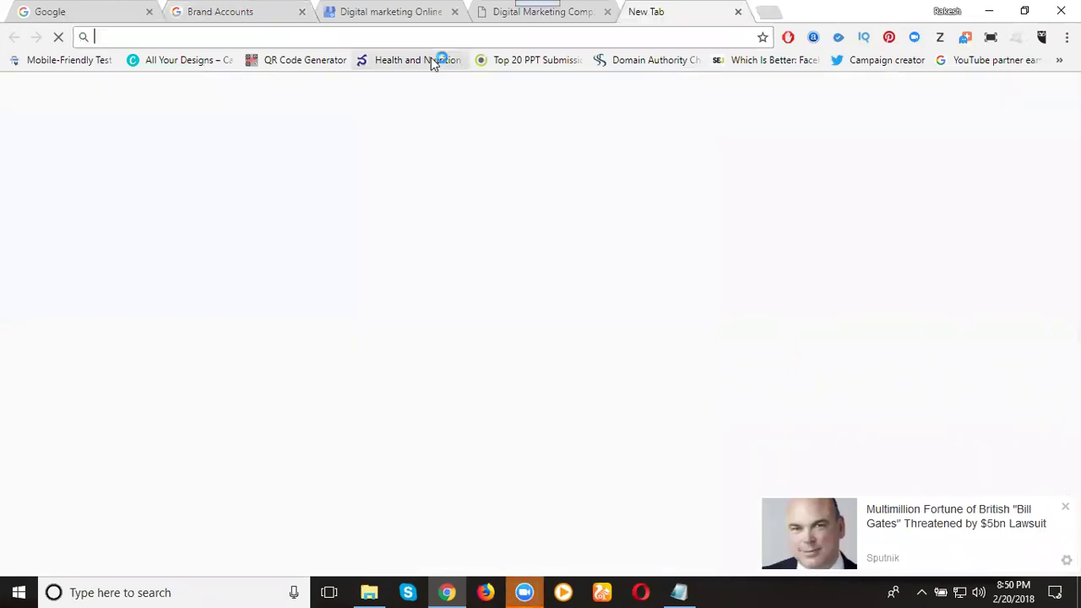
type("bus")
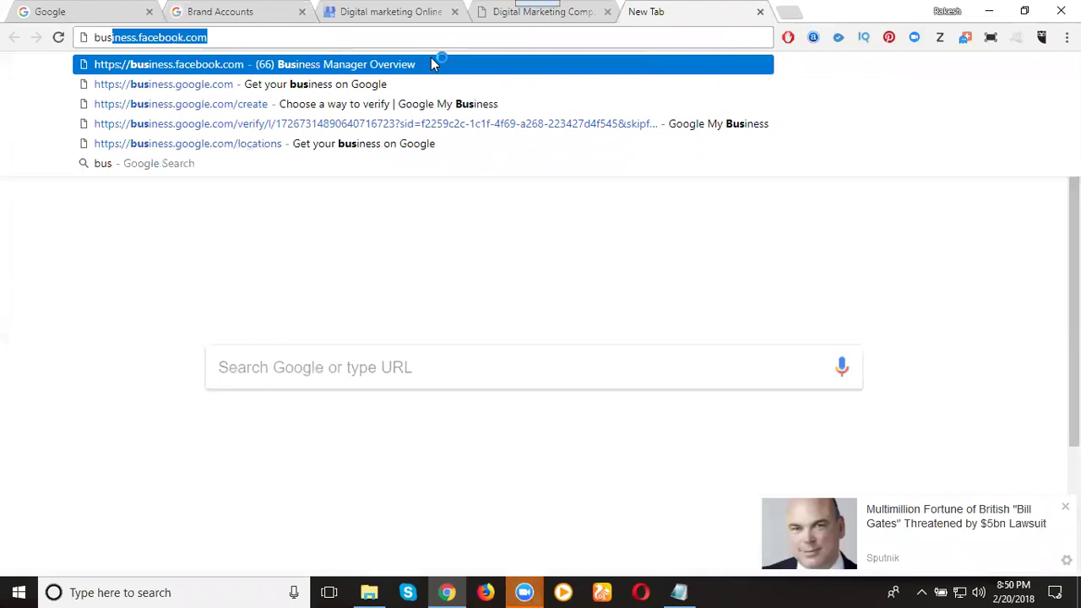
key("Down")
key("Return")
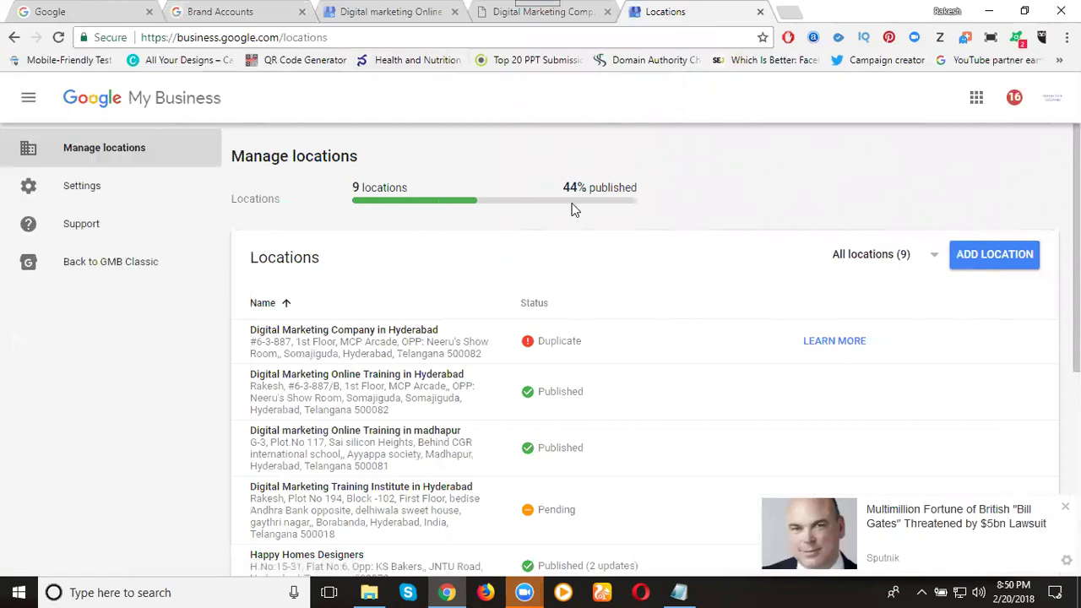
Step: Open the madhapur location's dashboard in its own tab and switch to it
scroll(571, 209, "down", 2)
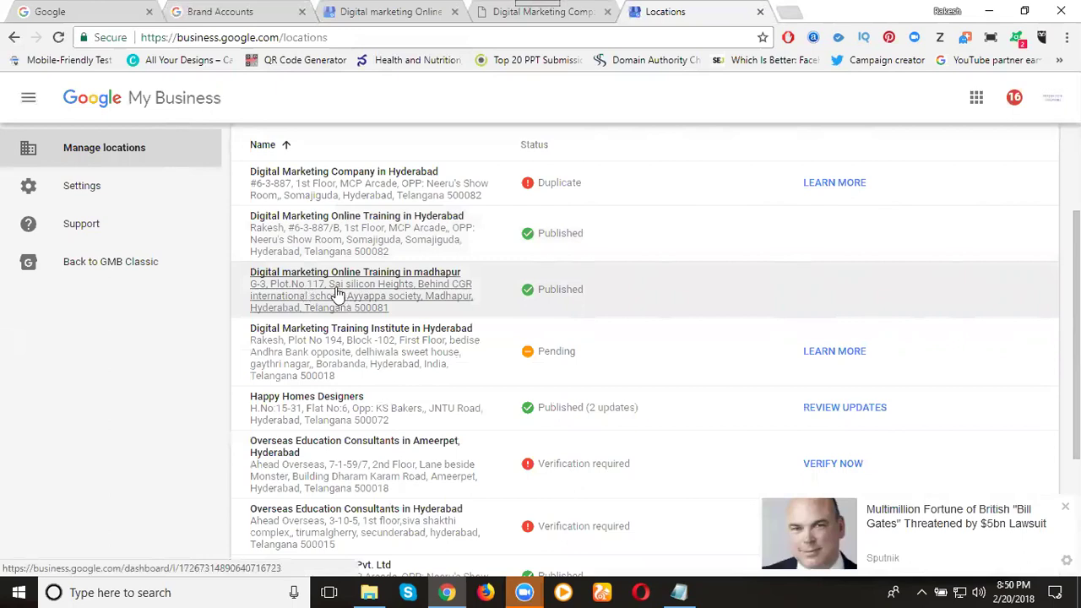
right_click(388, 273)
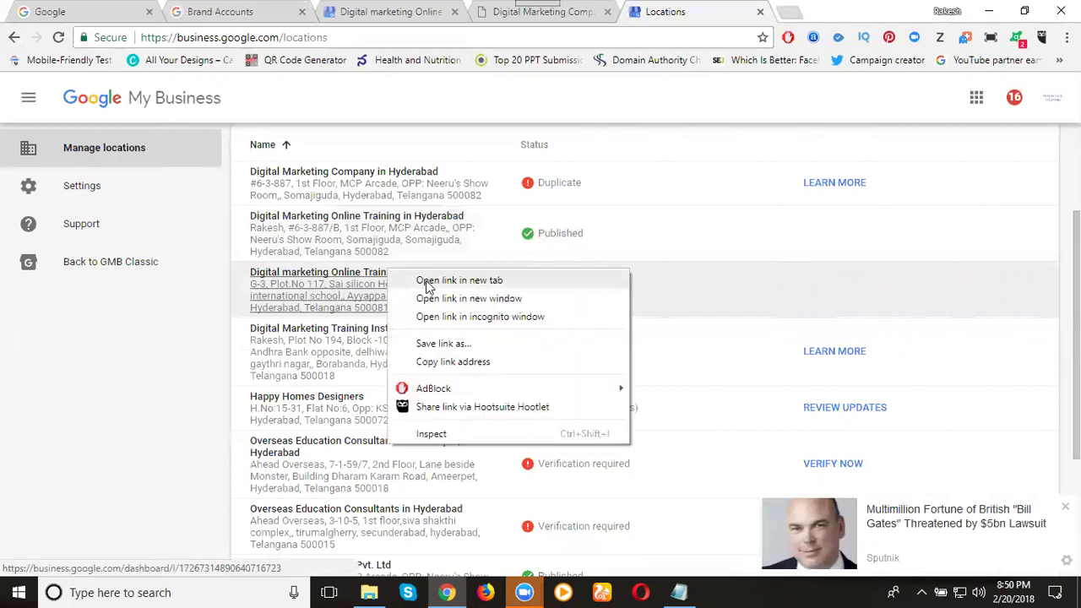
left_click(426, 280)
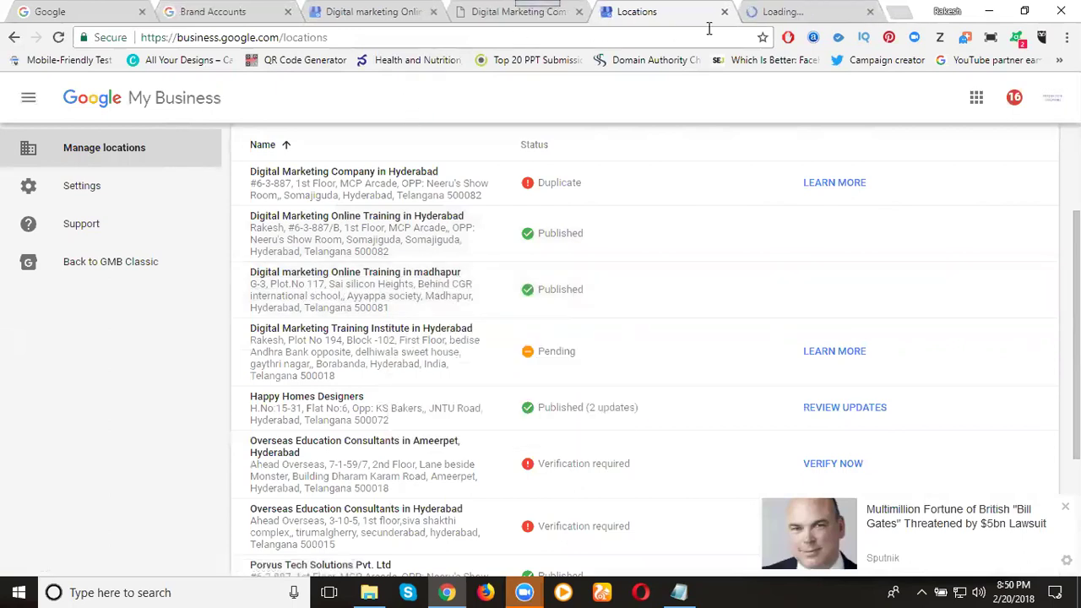
key("ctrl+Tab")
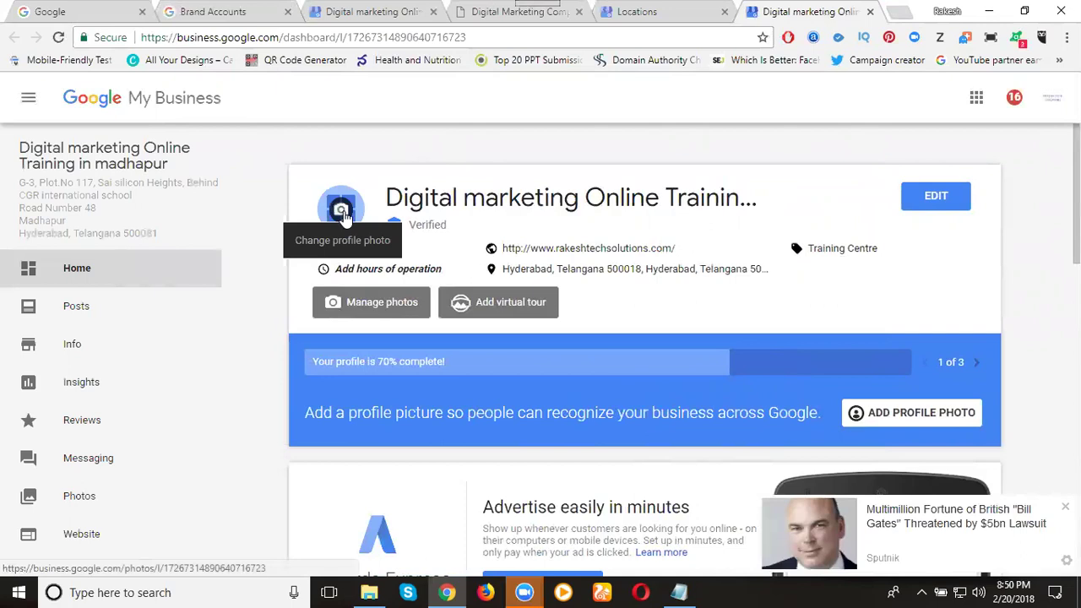
Step: Set the rakesh tech solutions 250.png logo as the madhapur location's profile photo
left_click(342, 213)
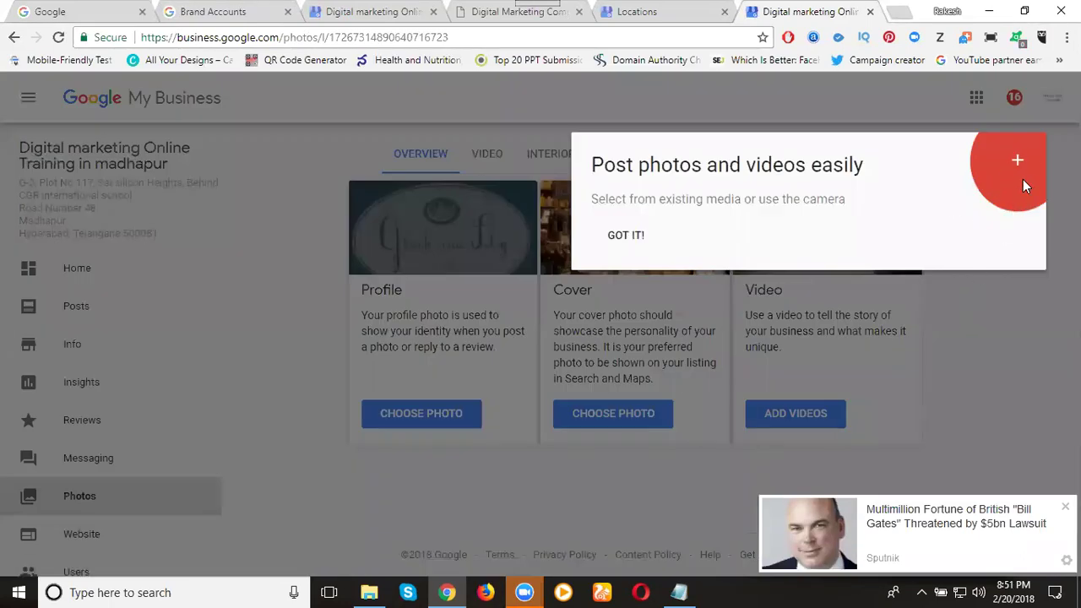
left_click(617, 236)
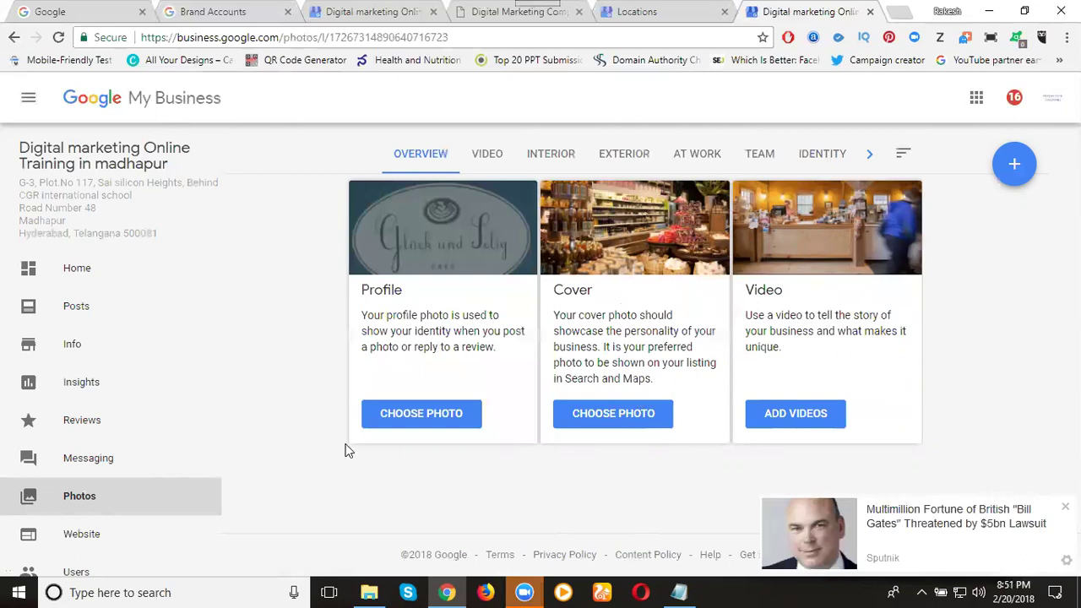
left_click(411, 408)
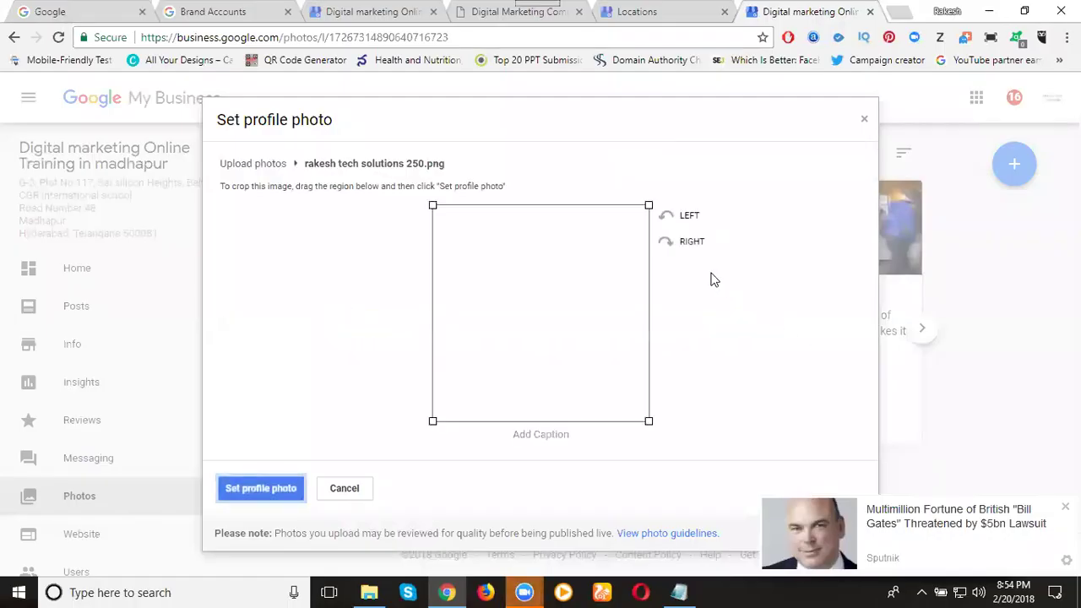
left_click(252, 487)
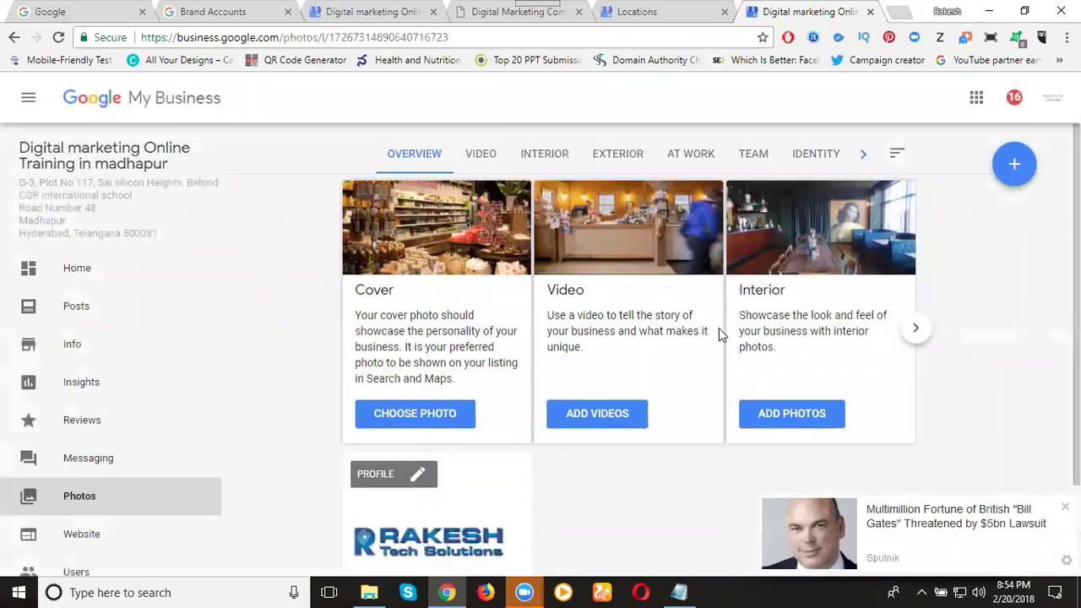
scroll(485, 422, "down", 1)
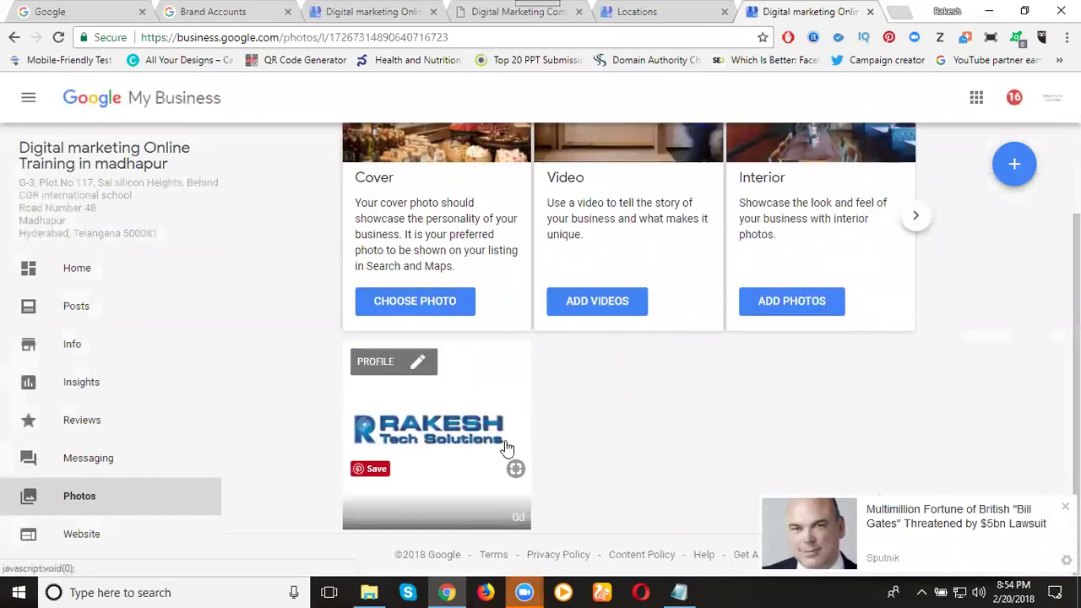
scroll(582, 358, "up", 1)
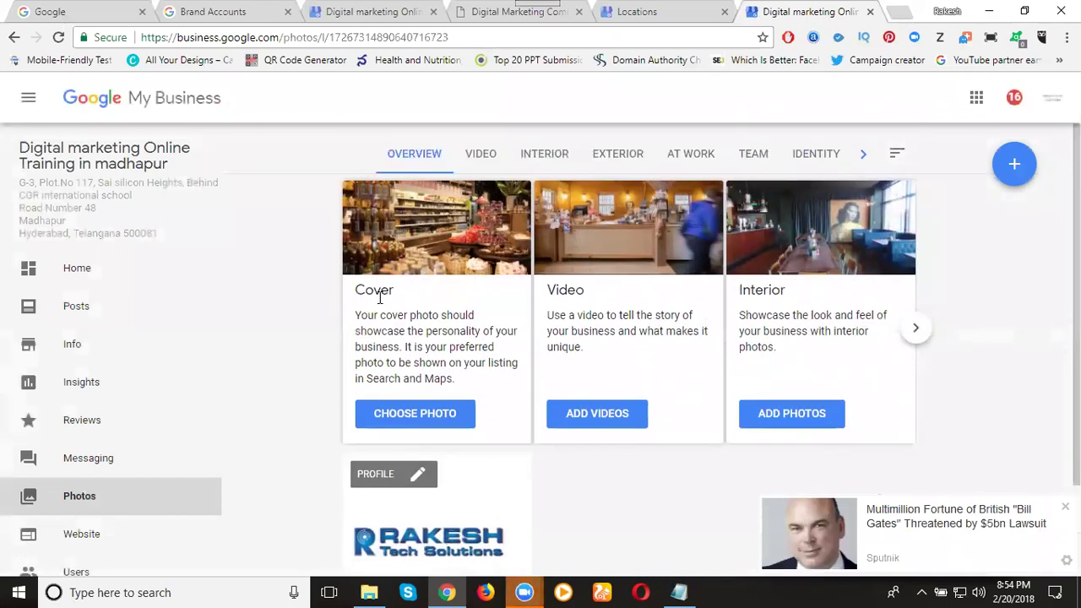
Step: Set the digital marketing image as the cover photo and return to the Home dashboard
left_click(433, 421)
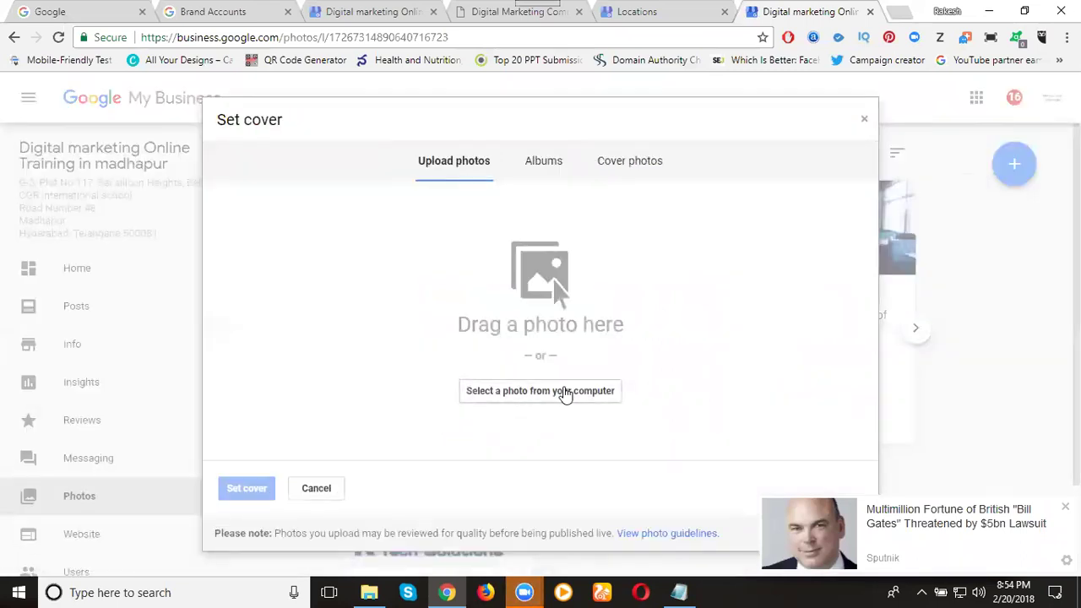
left_click(932, 491)
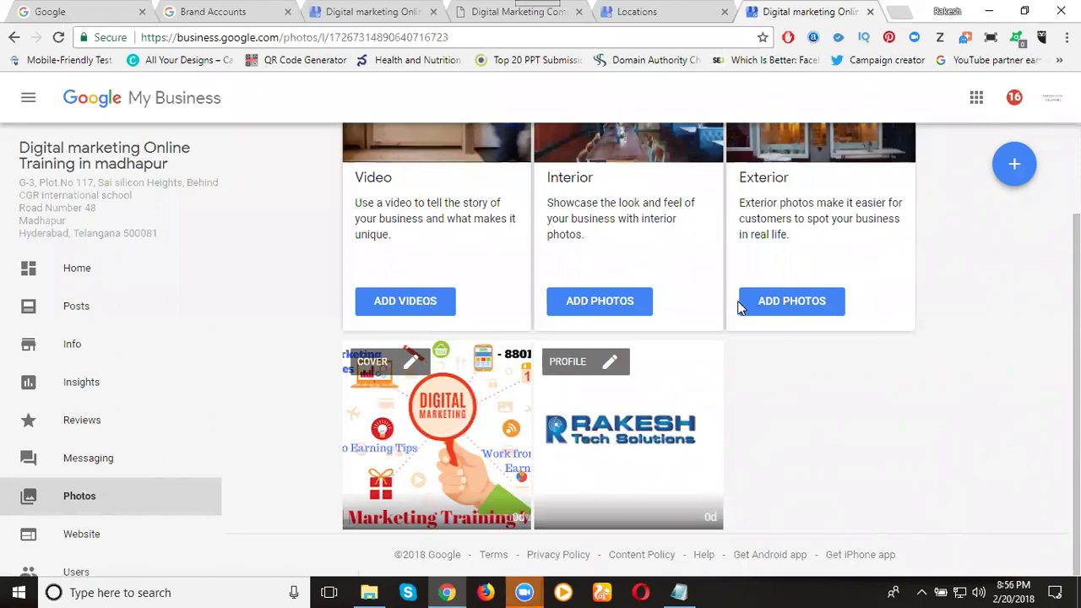
scroll(768, 307, "up", 1)
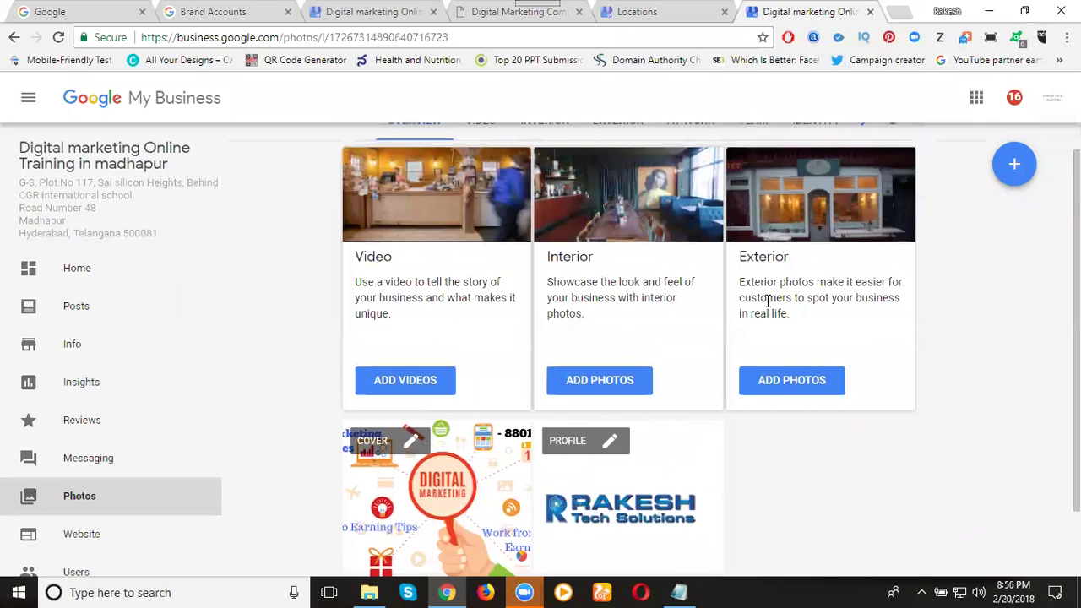
left_click(110, 283)
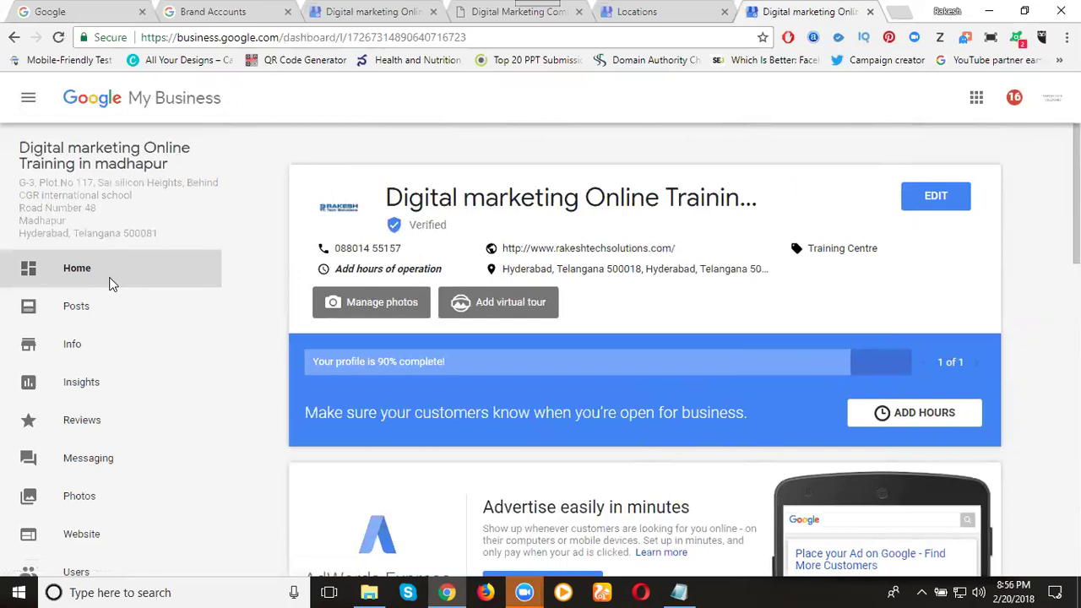
Step: On the Posts page, start a post and discard it, then go to the listing's Info page
scroll(26, 287, "down", 1)
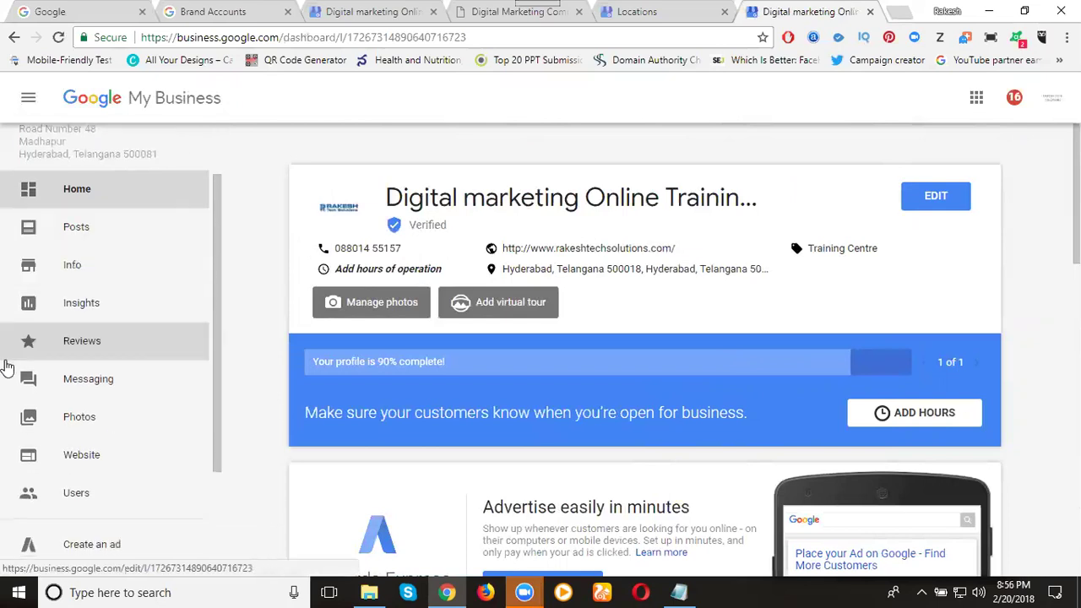
left_click(88, 235)
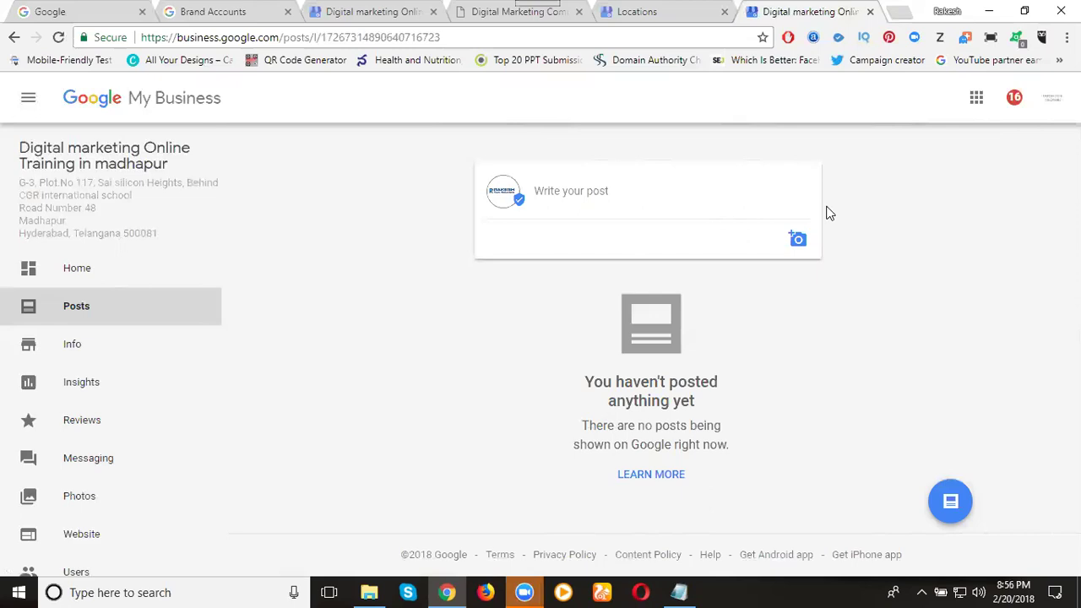
left_click(656, 200)
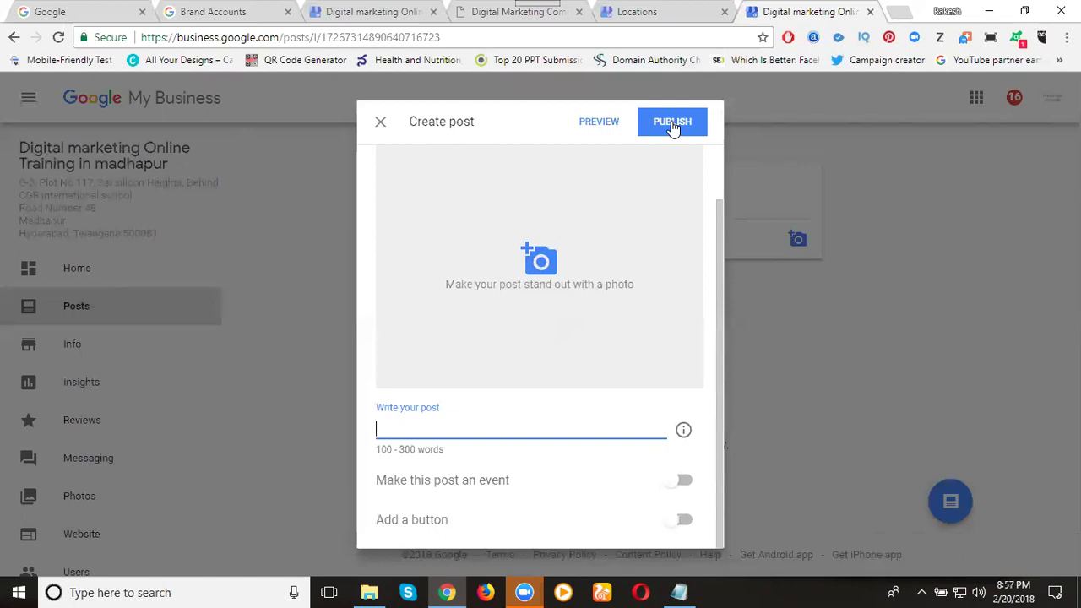
left_click(380, 122)
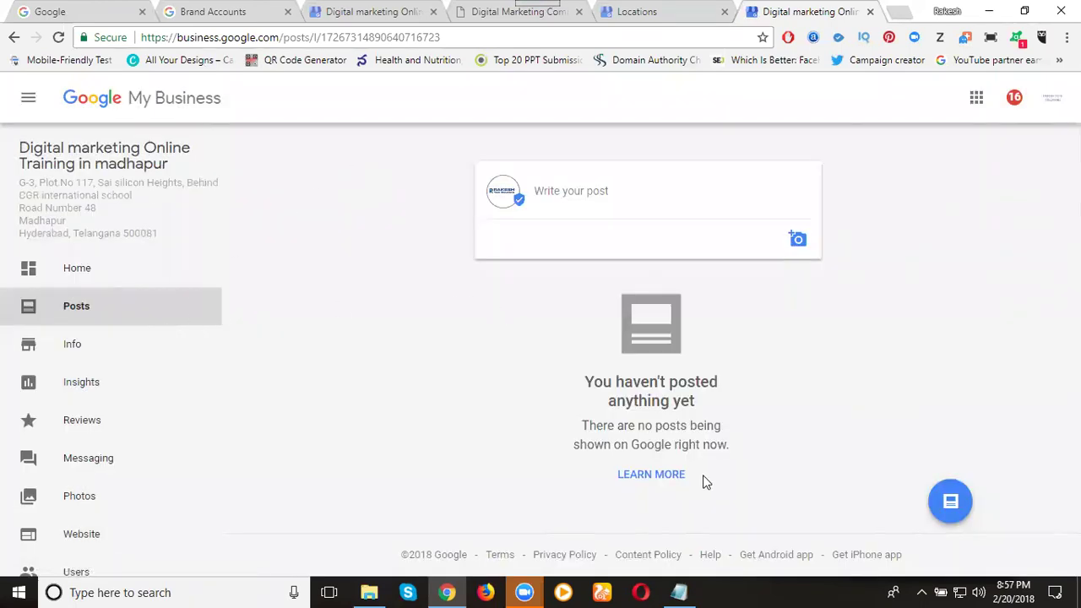
left_click(65, 356)
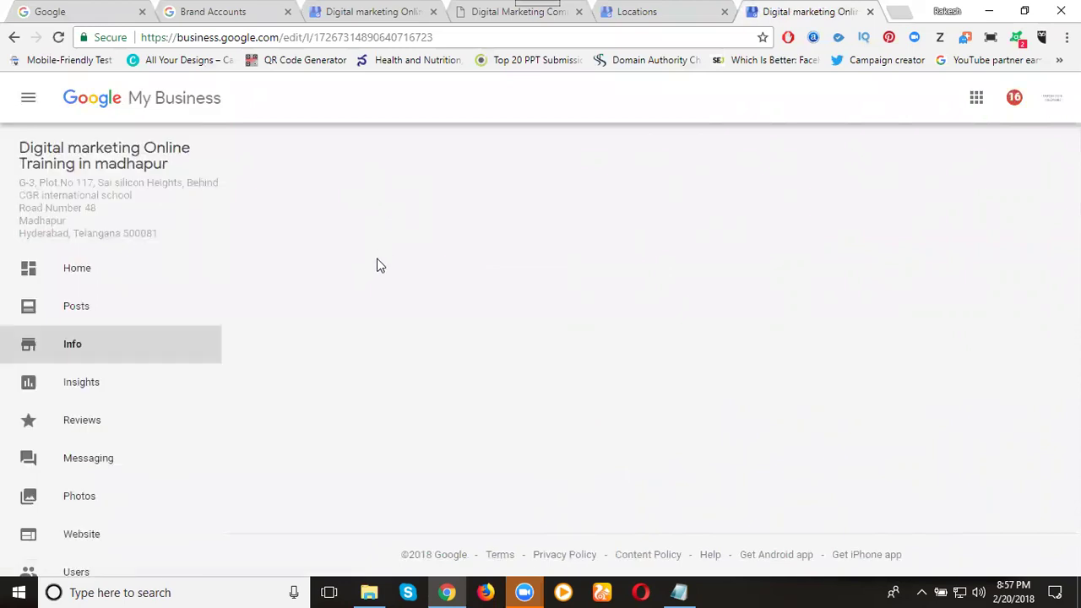
Step: Start adding opening hours and mark all seven days, Sunday through Saturday, as open
scroll(682, 315, "down", 3)
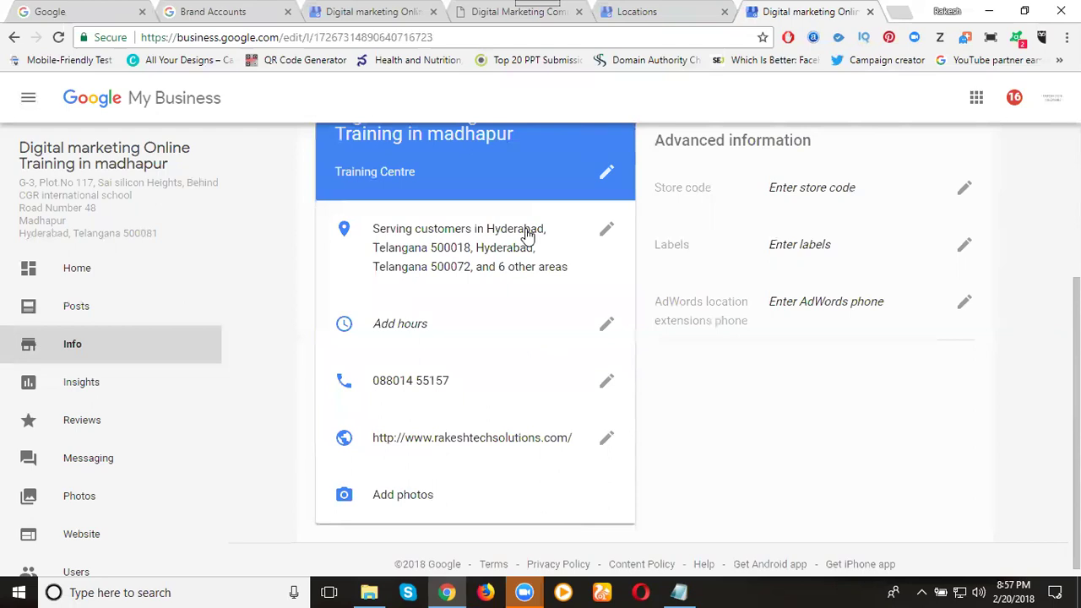
left_click(618, 327)
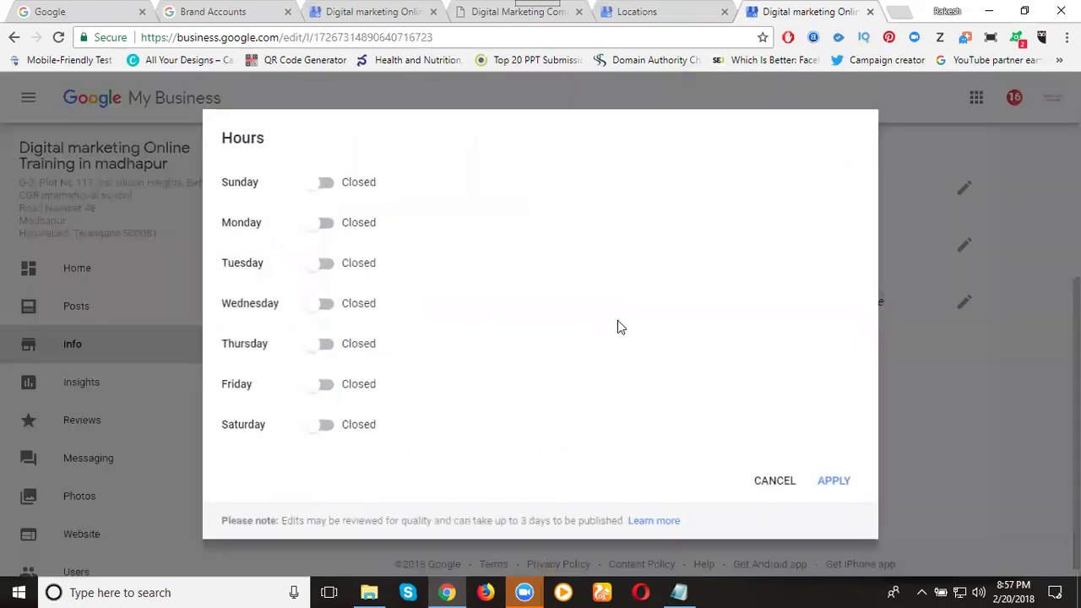
left_click(328, 186)
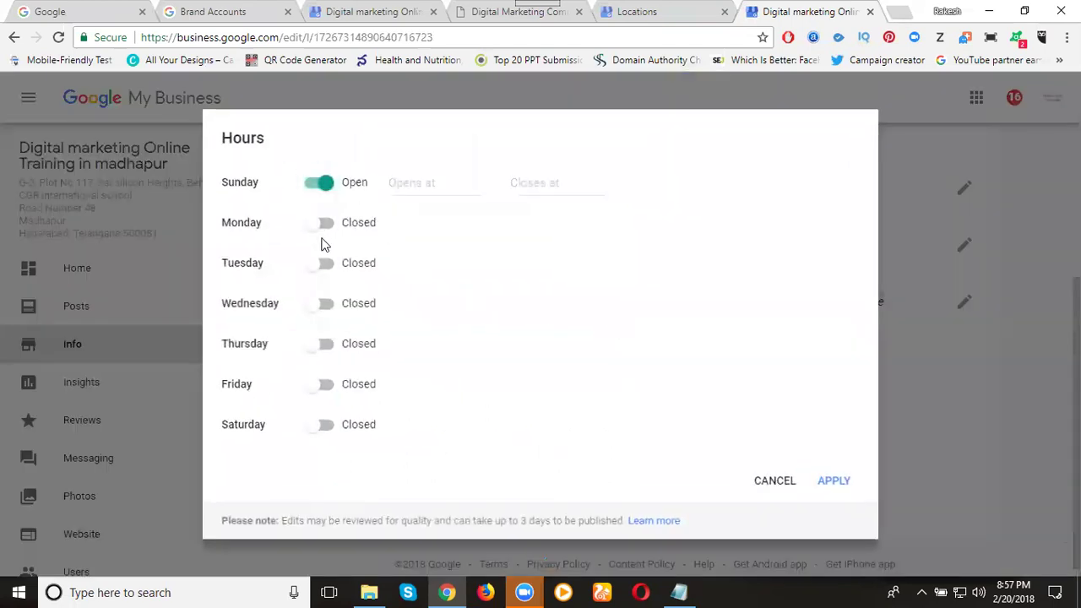
left_click(323, 226)
left_click(326, 265)
left_click(326, 309)
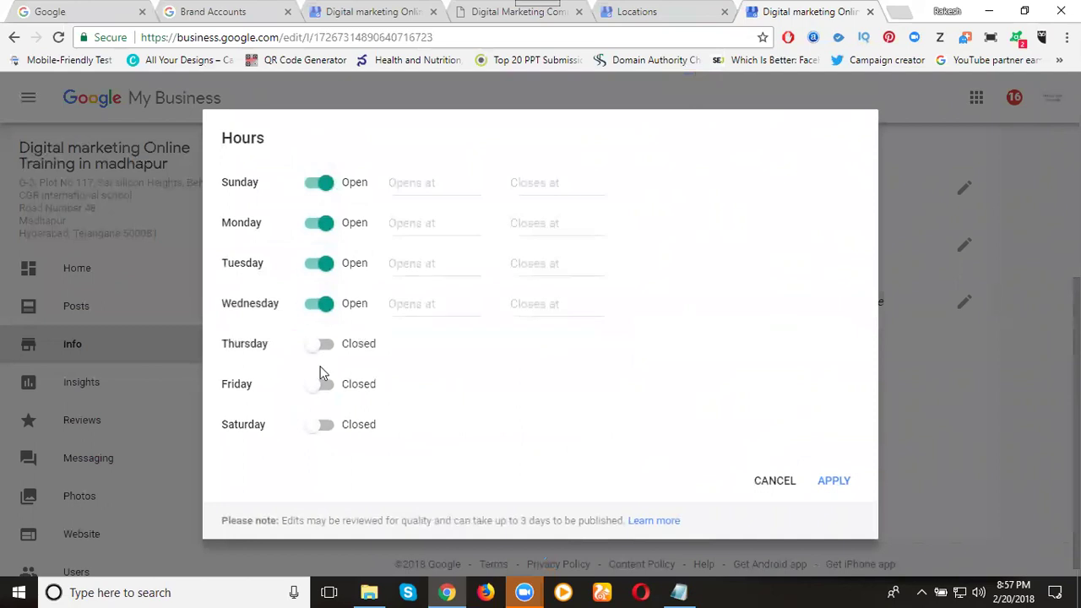
left_click(323, 346)
left_click(325, 388)
left_click(325, 429)
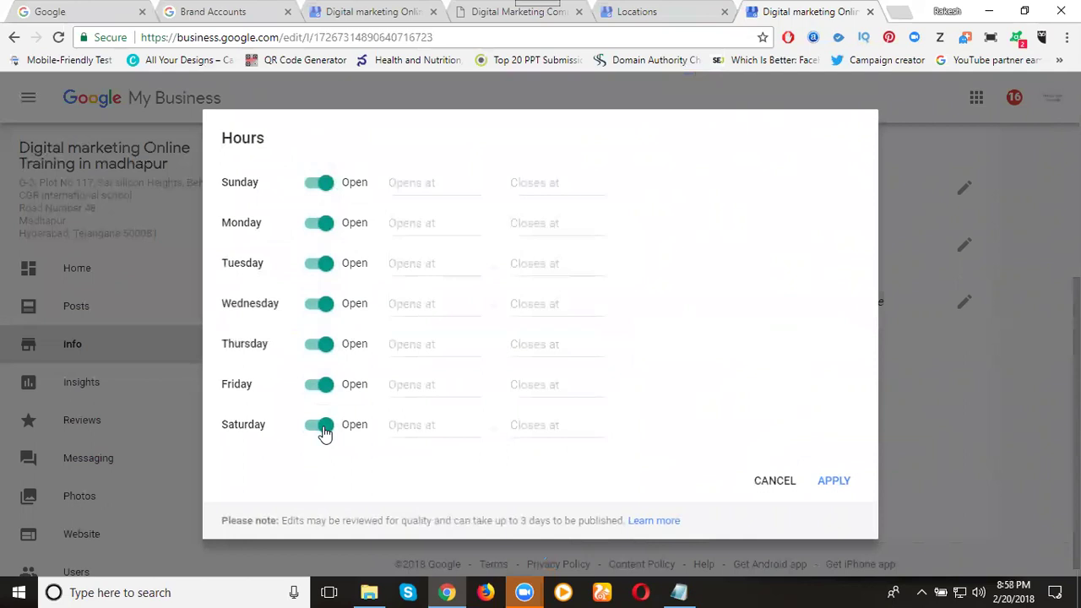
Step: Set Sunday's hours to 10:00 am–1:00 pm
left_click(430, 186)
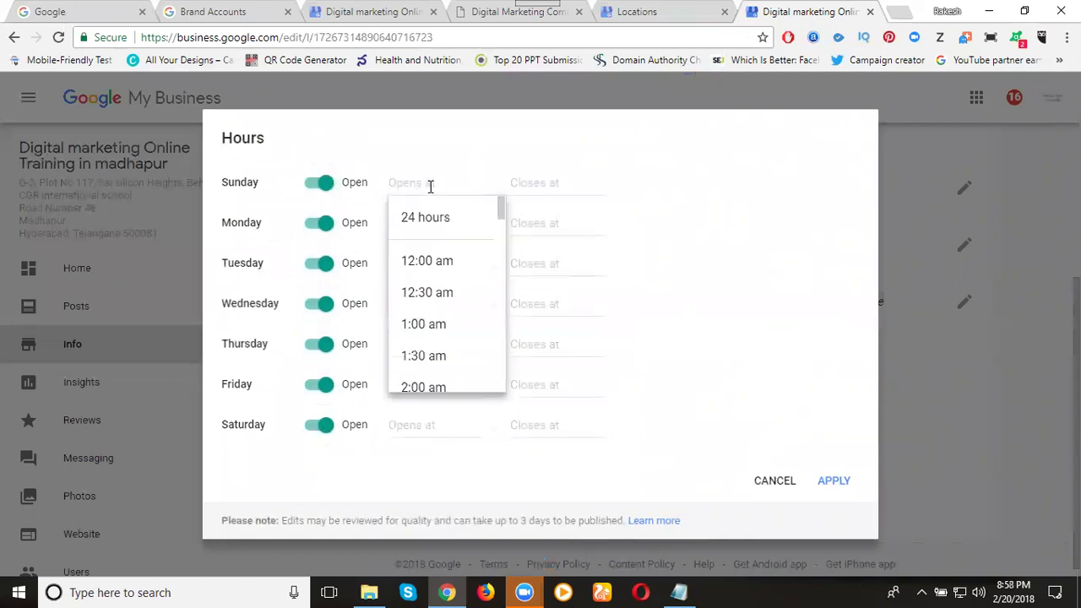
type("10")
left_click(418, 264)
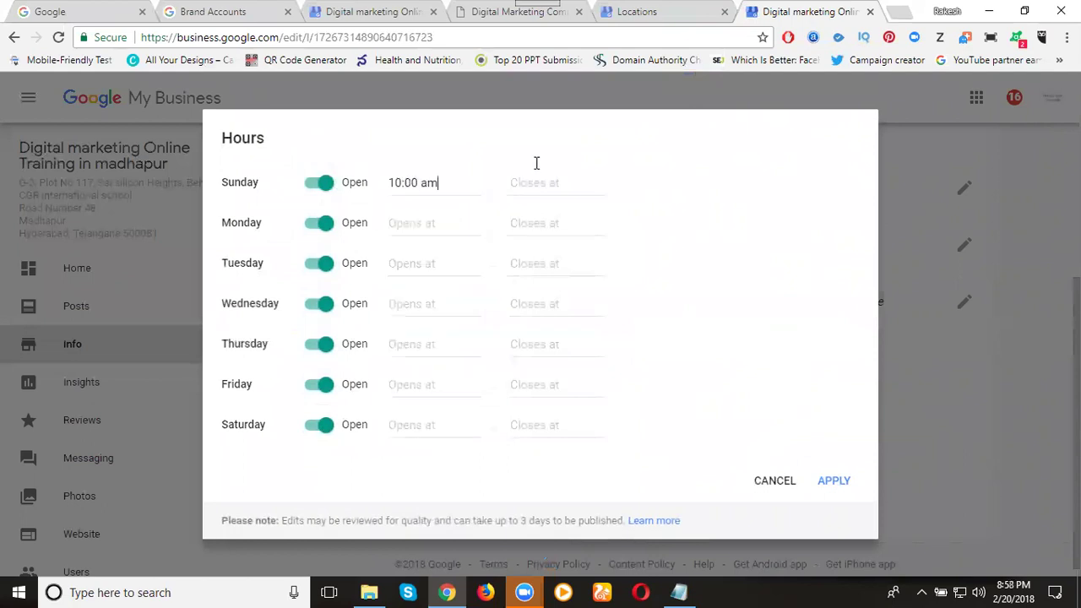
left_click(538, 179)
type("1")
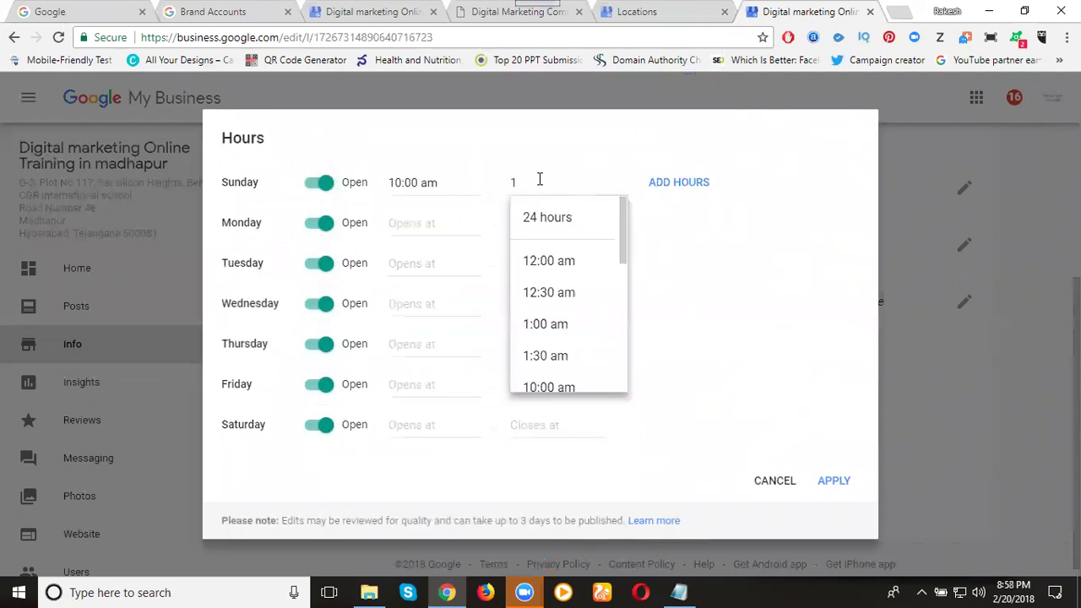
scroll(557, 357, "down", 1)
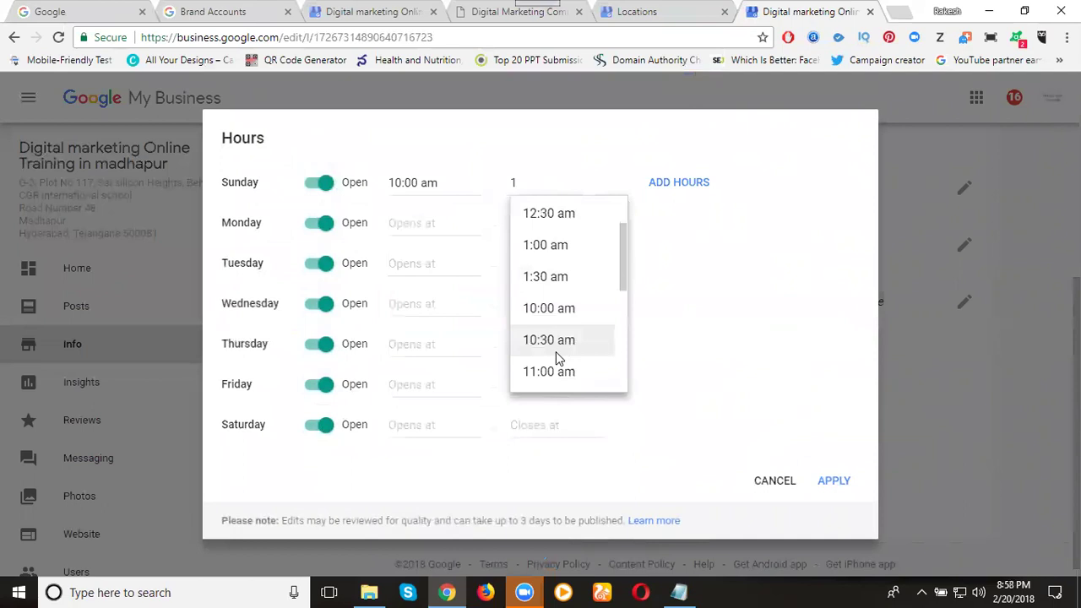
scroll(557, 357, "down", 1)
scroll(549, 352, "down", 2)
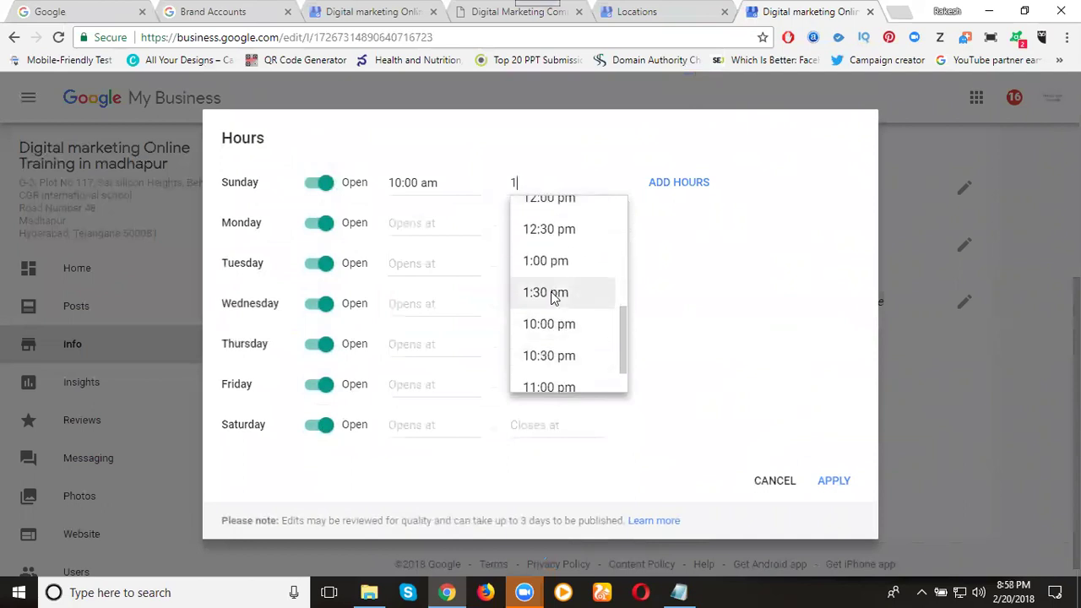
left_click(554, 261)
Step: Set Monday's hours to 10:00 am–5:00 pm, correcting the closing time from 6:00 pm
left_click(394, 223)
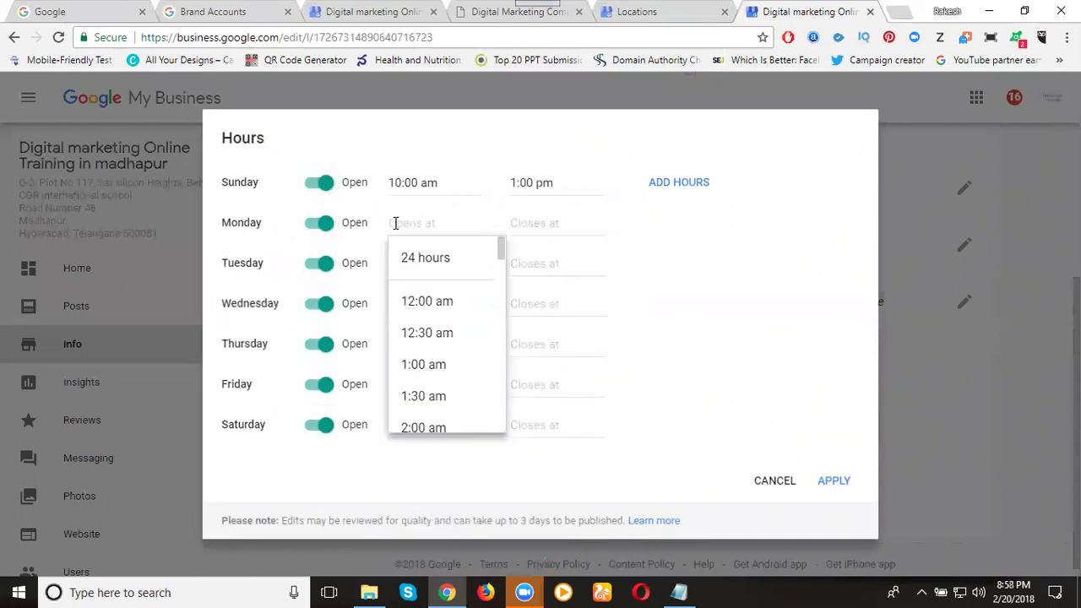
type("10")
left_click(414, 301)
left_click(526, 224)
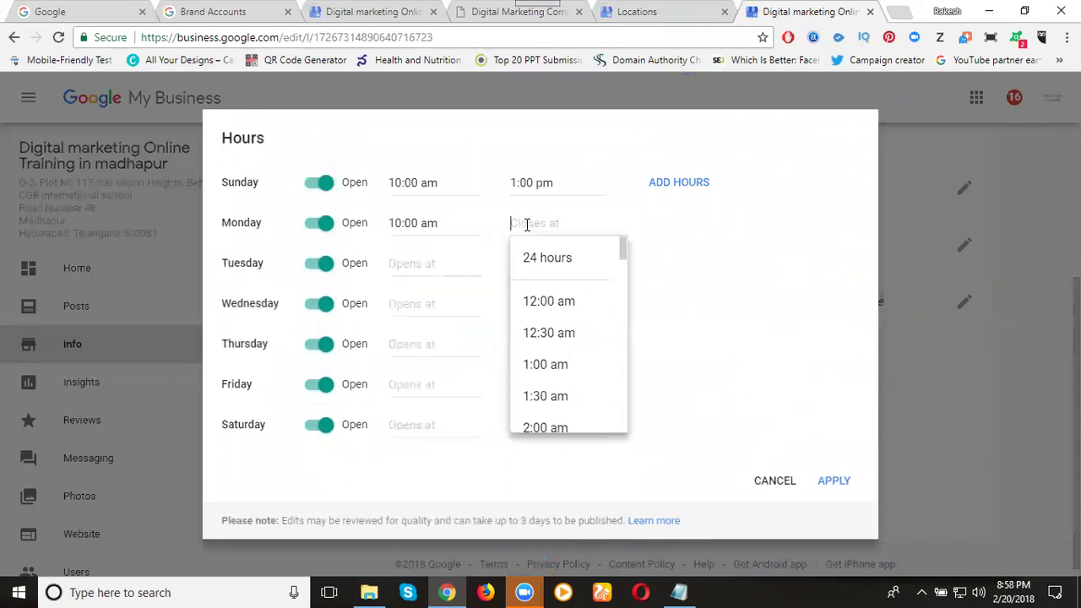
type("6")
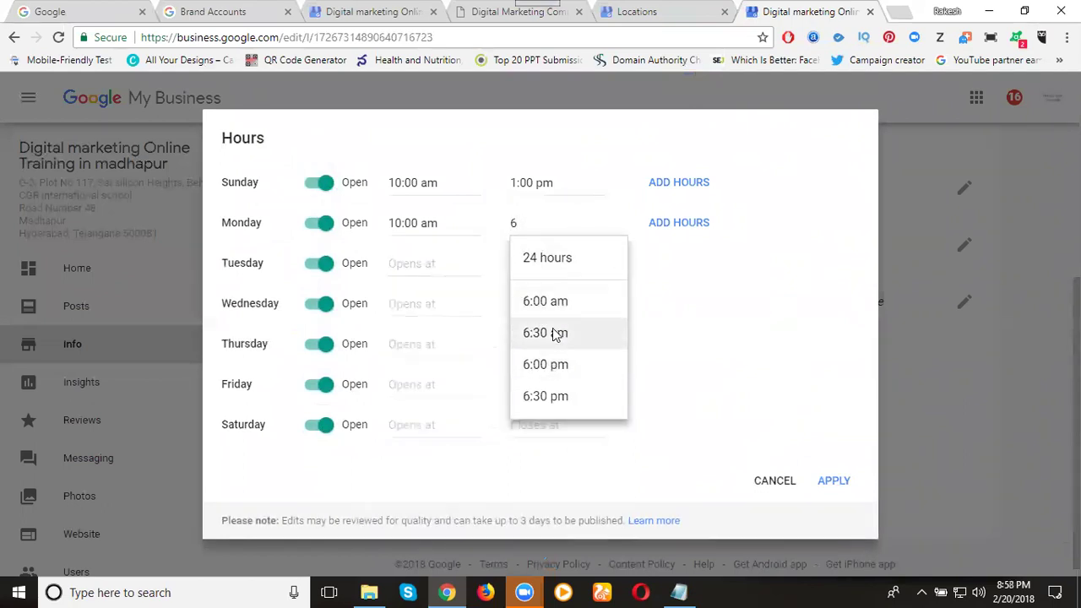
left_click(550, 368)
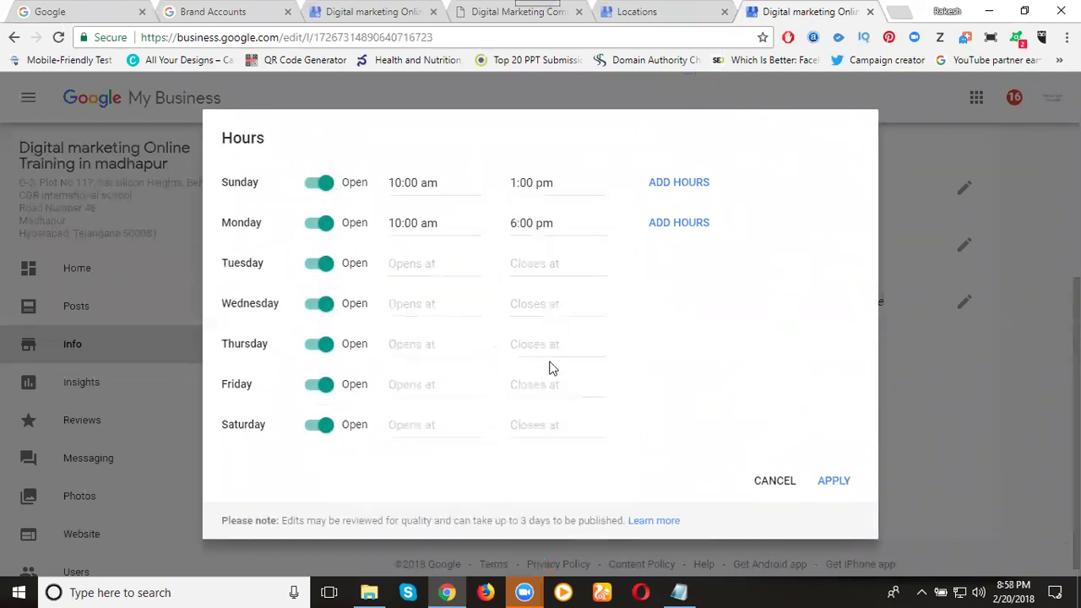
left_click(515, 218)
key("Delete")
type("5")
left_click(415, 261)
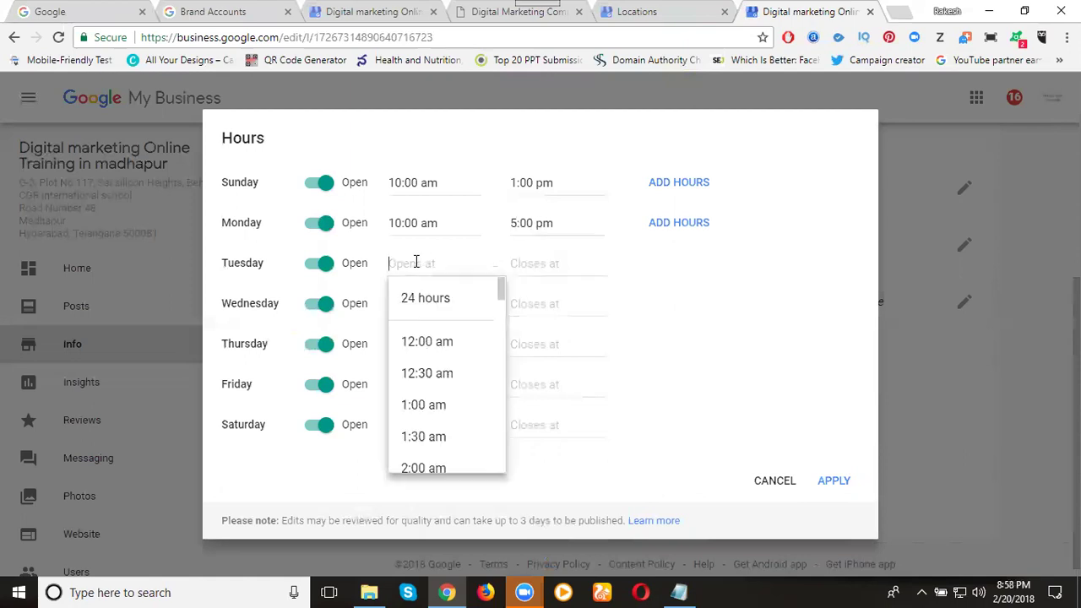
Step: Set Tuesday and Wednesday to 10:00 am–5:00 pm
type("10")
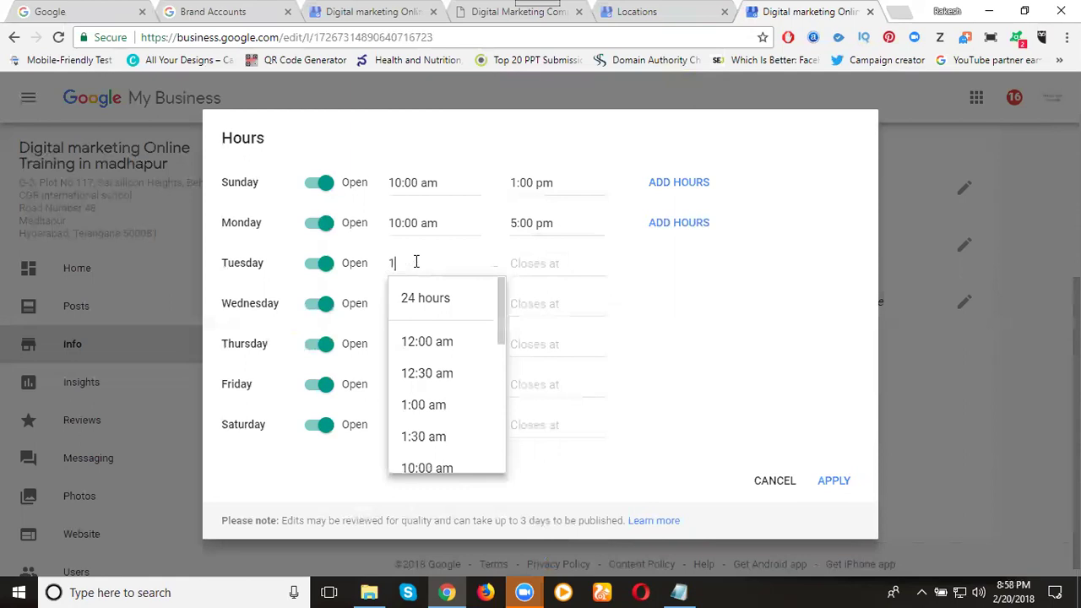
left_click(429, 342)
left_click(537, 265)
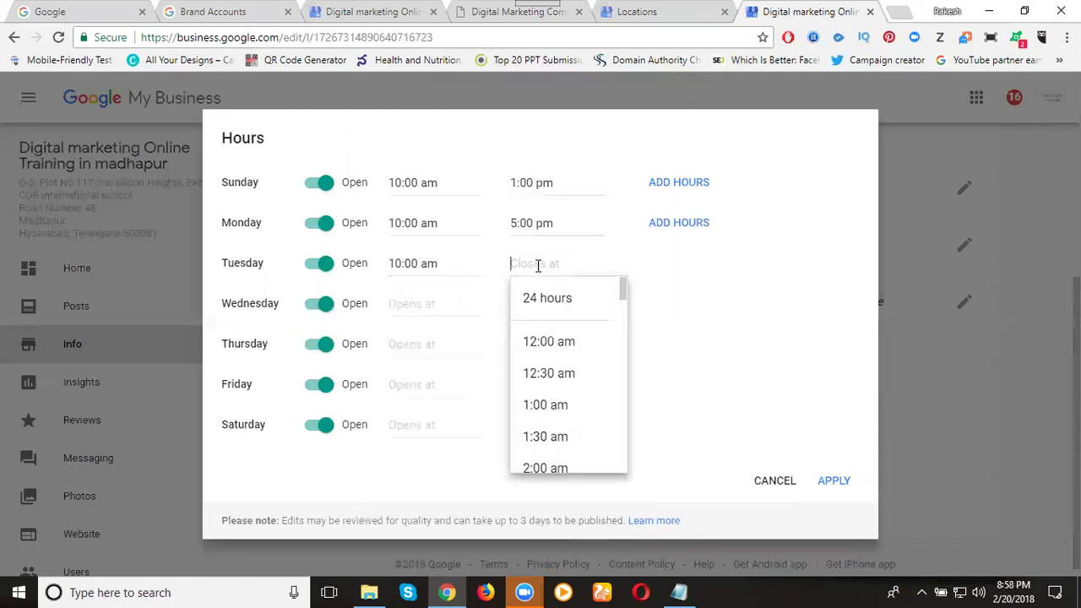
type("5")
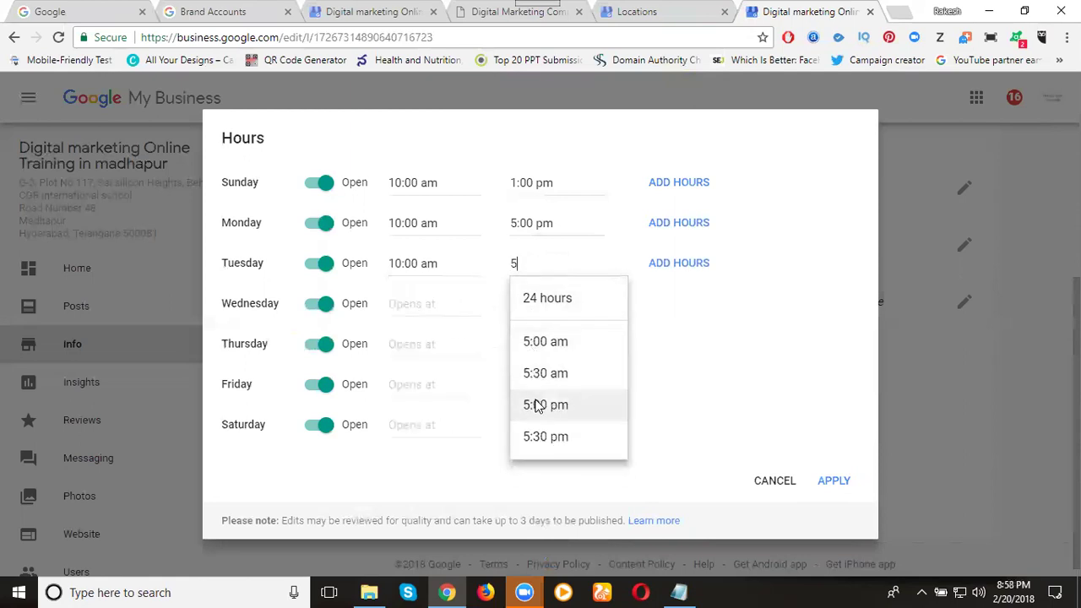
left_click(537, 404)
left_click(389, 303)
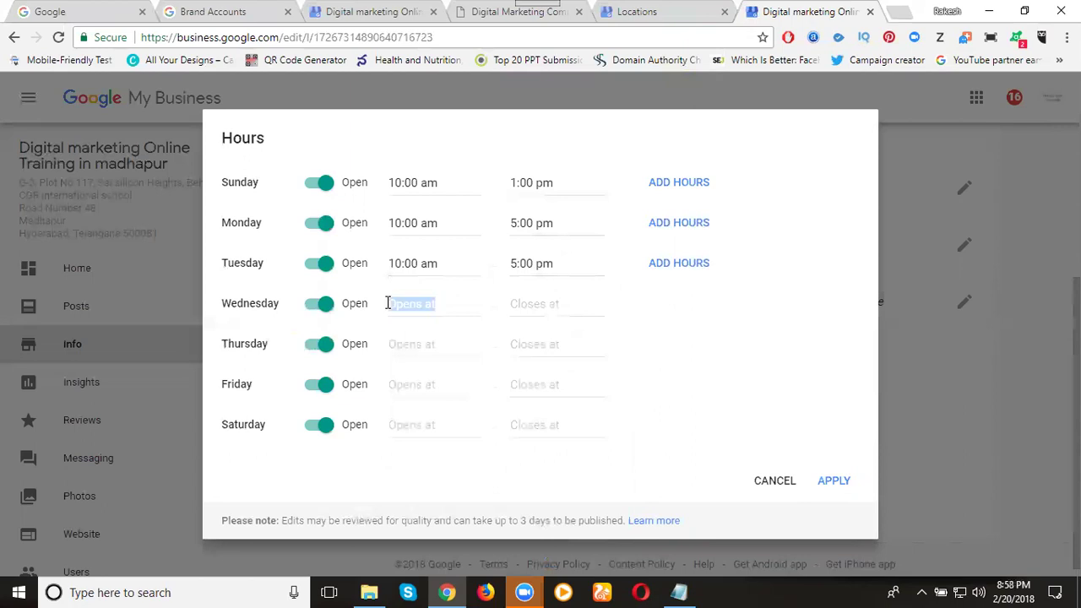
left_click(411, 303)
type("10")
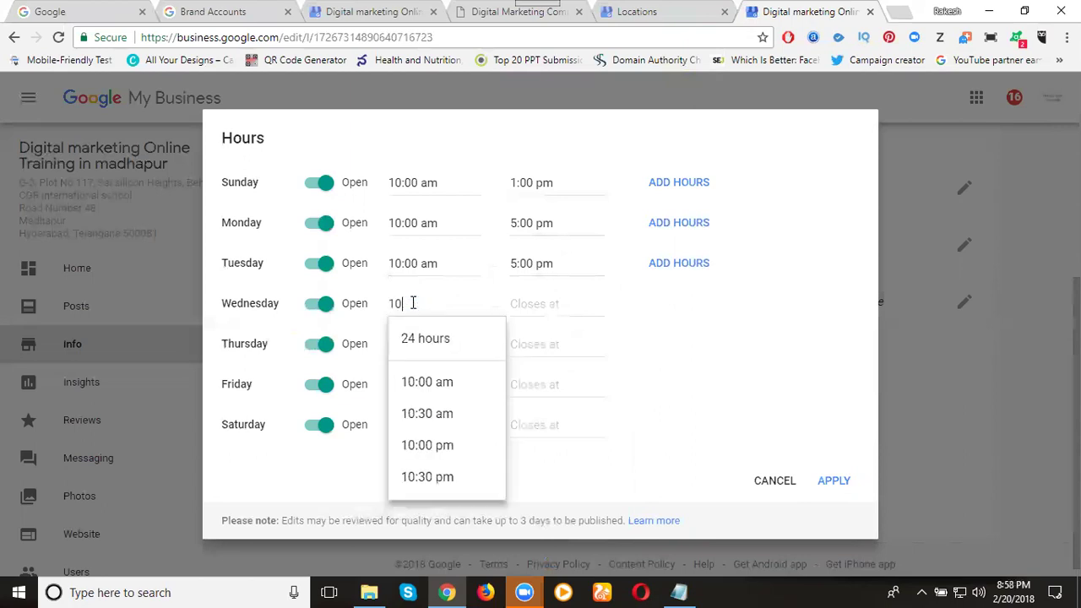
left_click(411, 382)
left_click(545, 304)
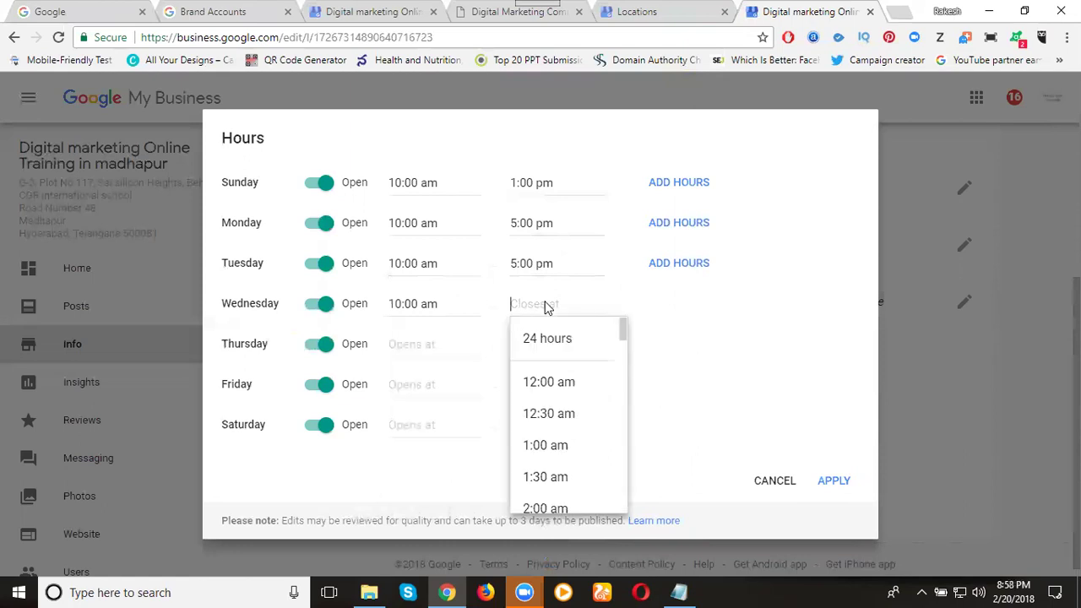
type("5")
left_click(547, 444)
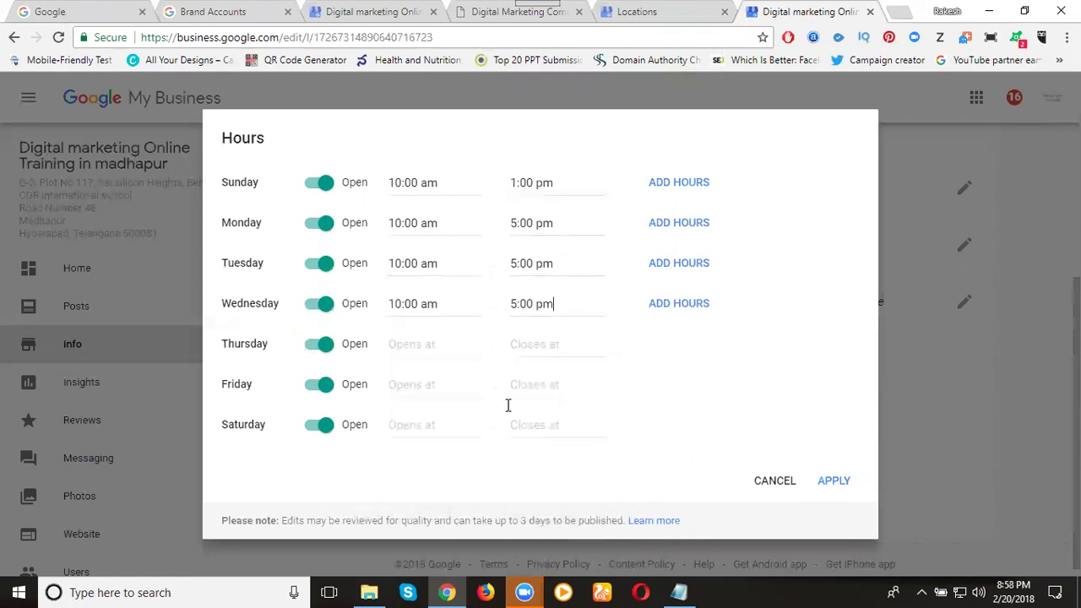
Step: Set Thursday and Friday to 10:00 am–5:00 pm
left_click(427, 344)
type("10")
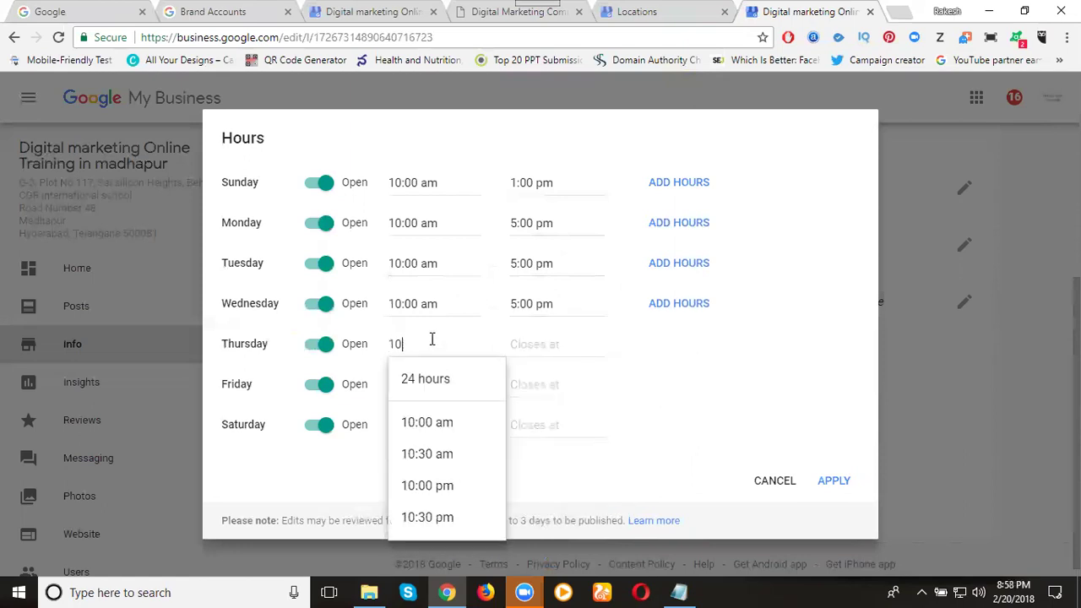
left_click(410, 422)
left_click(526, 344)
type("5")
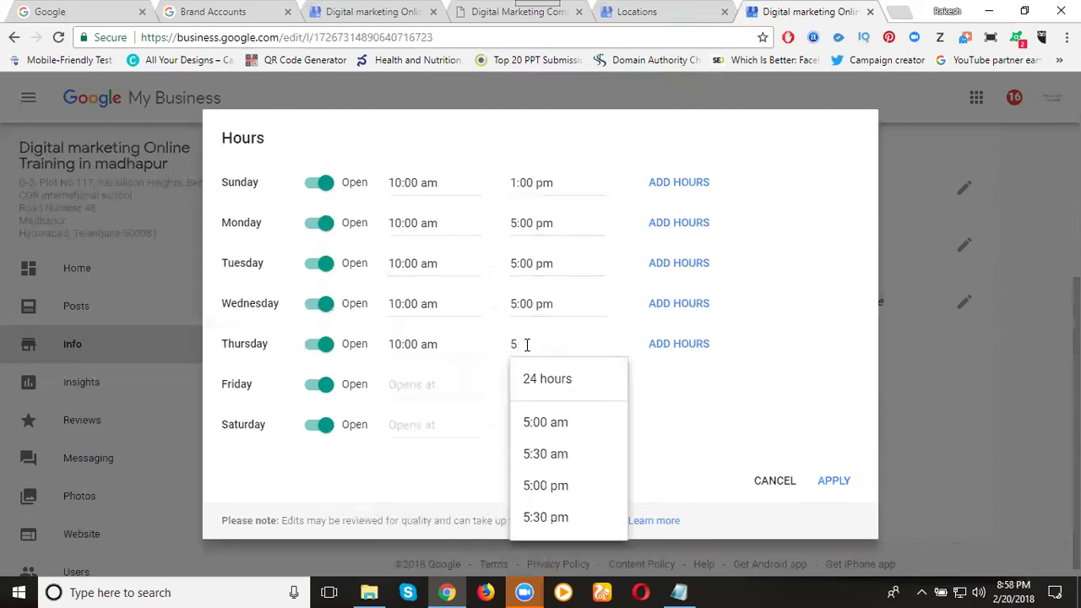
left_click(544, 485)
left_click(415, 385)
type("10")
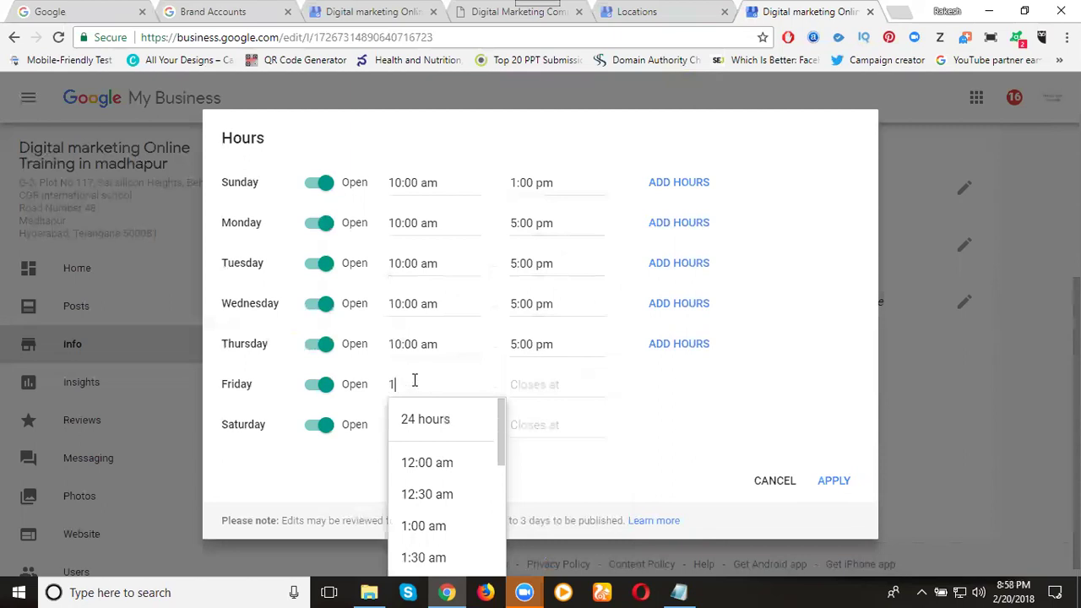
left_click(450, 475)
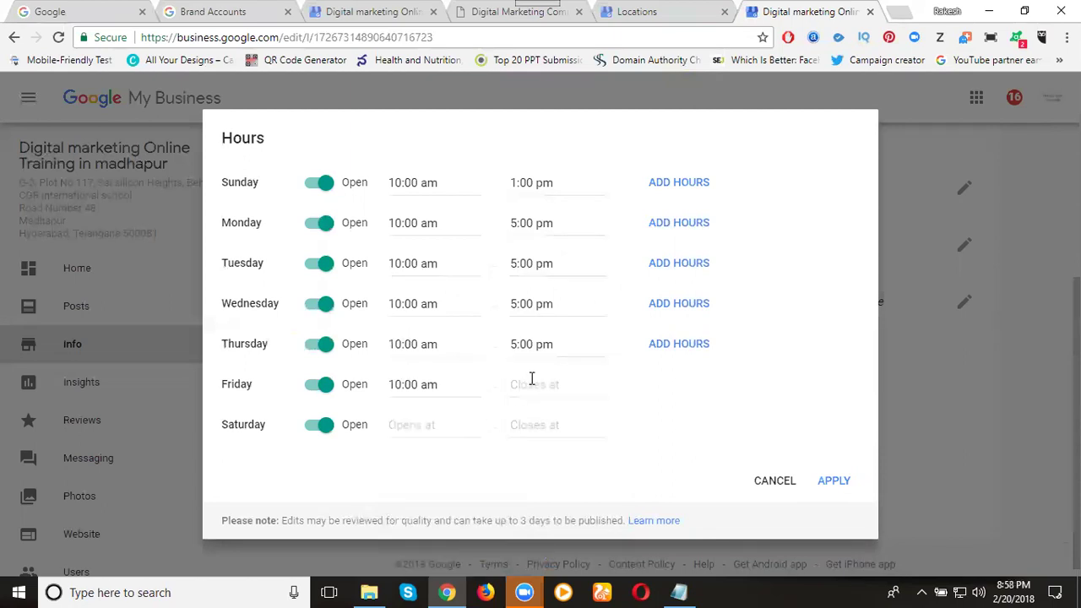
left_click(531, 379)
type("5")
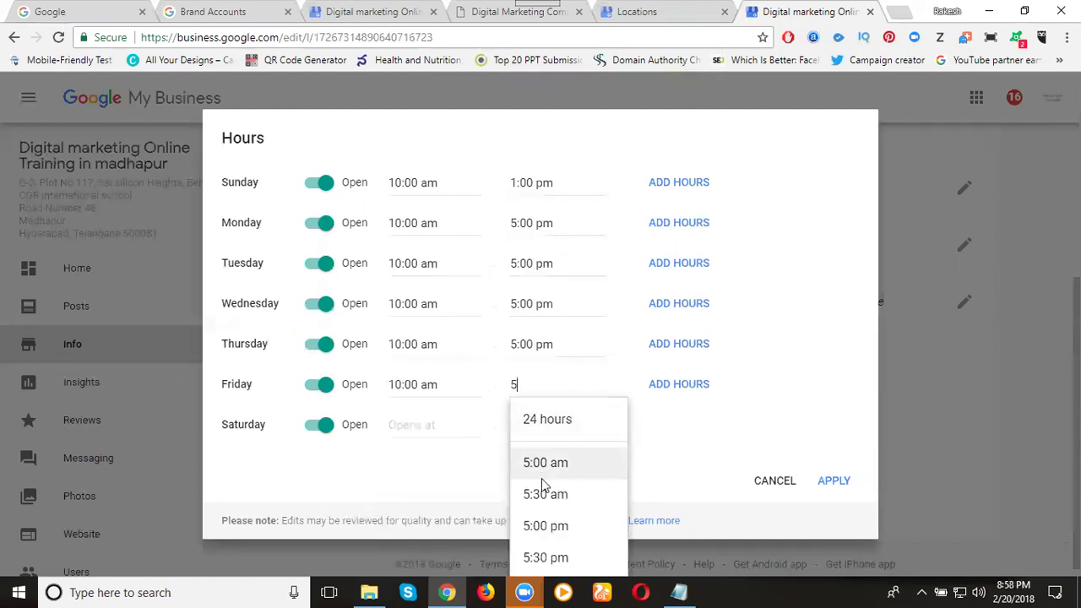
left_click(528, 519)
Step: Set Saturday's opening time to 10:00 am and begin entering its closing time
left_click(411, 425)
type("10")
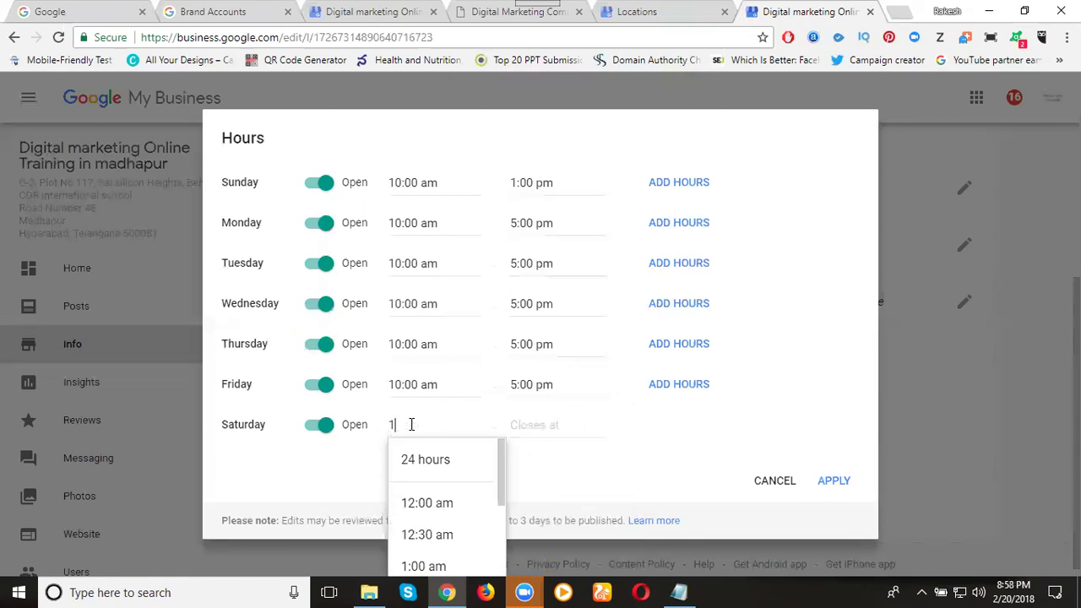
left_click(424, 504)
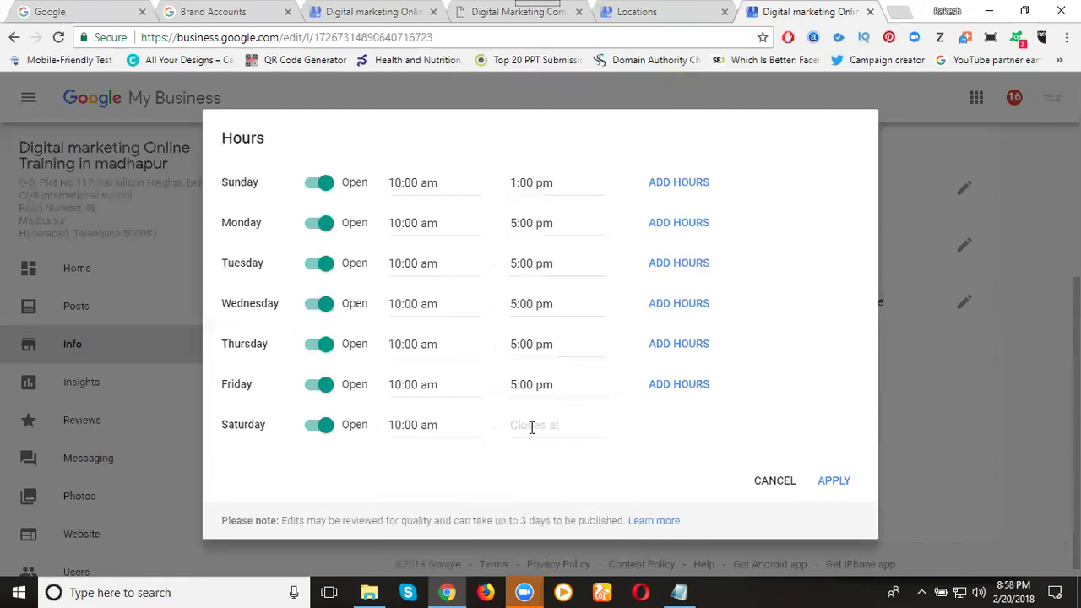
left_click(532, 426)
type("1")
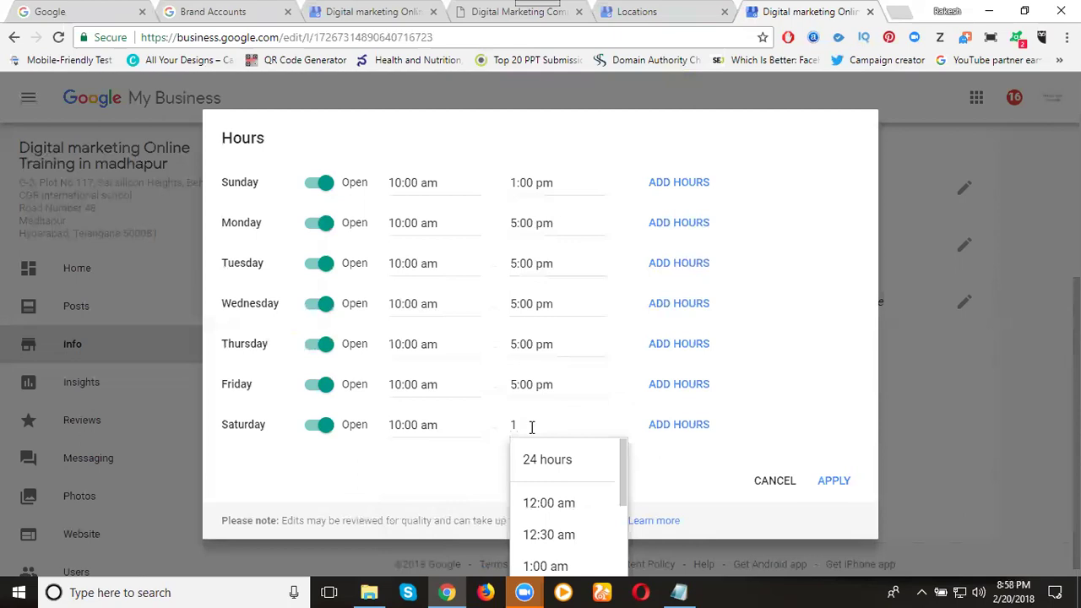
scroll(556, 511, "down", 5)
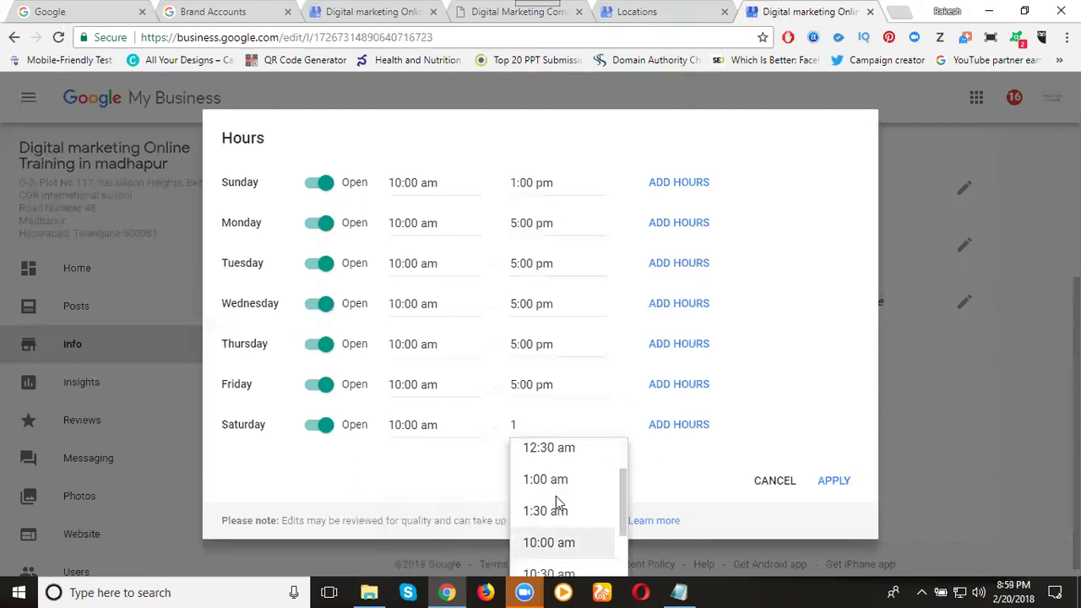
Step: Set Saturday's closing to 1:00 pm, toggle Sunday off and on, and apply the hours
left_click(555, 503)
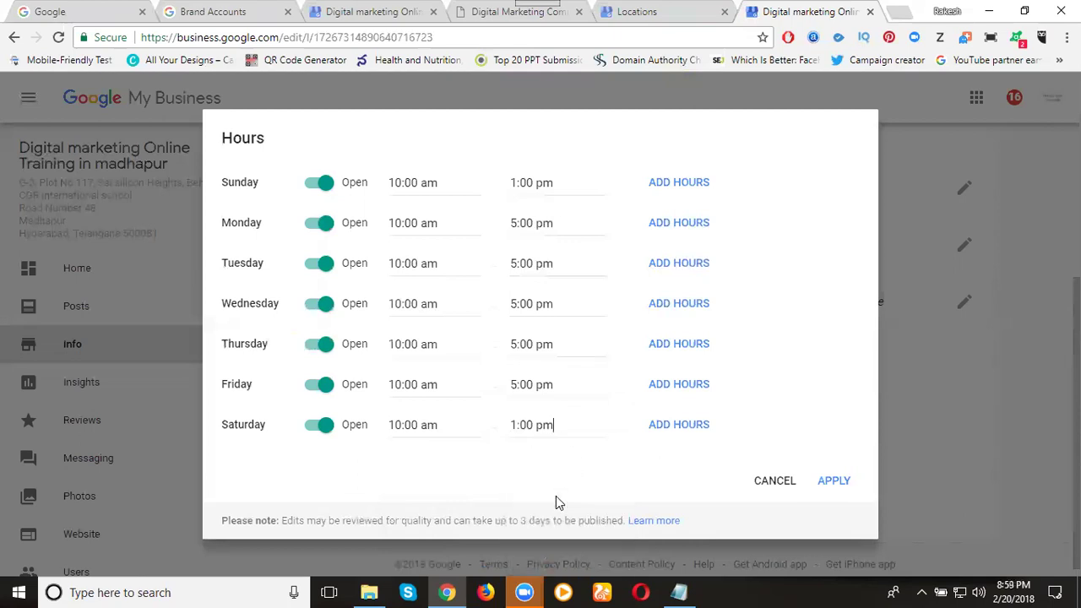
left_click(316, 183)
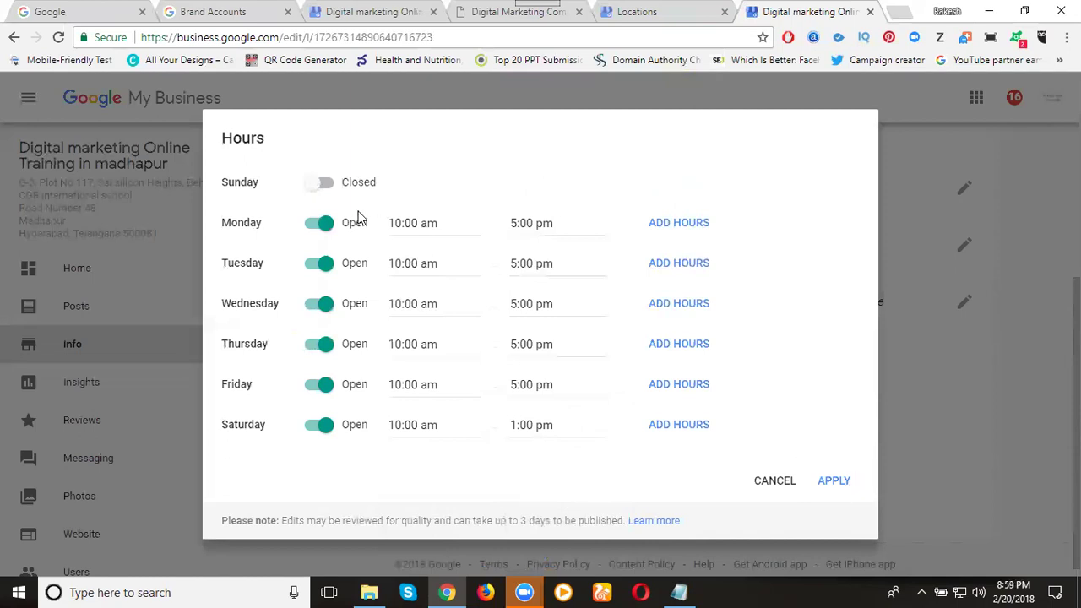
left_click(326, 184)
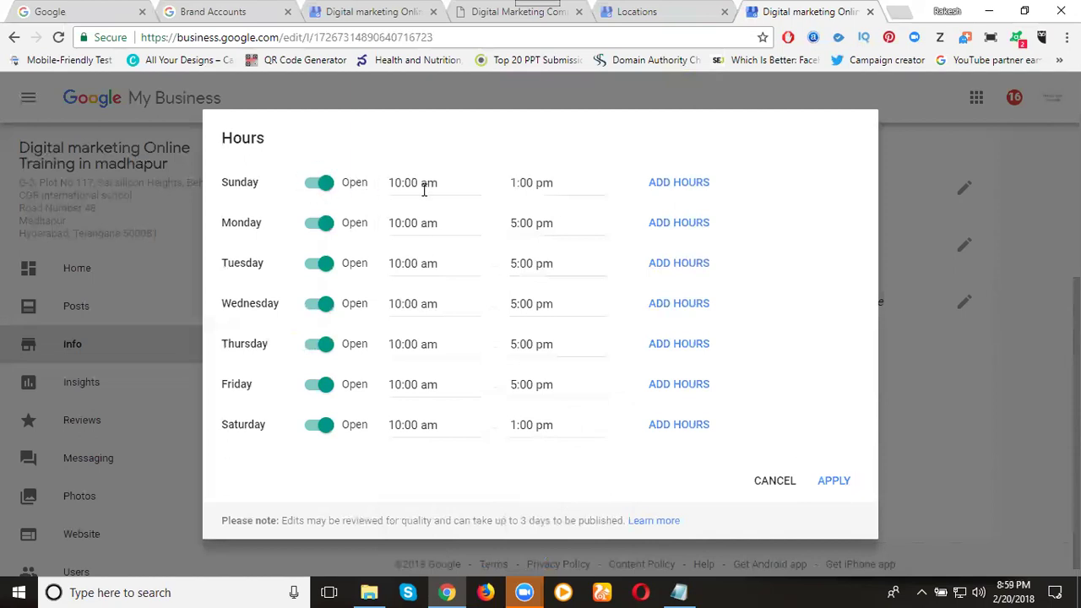
left_click(834, 480)
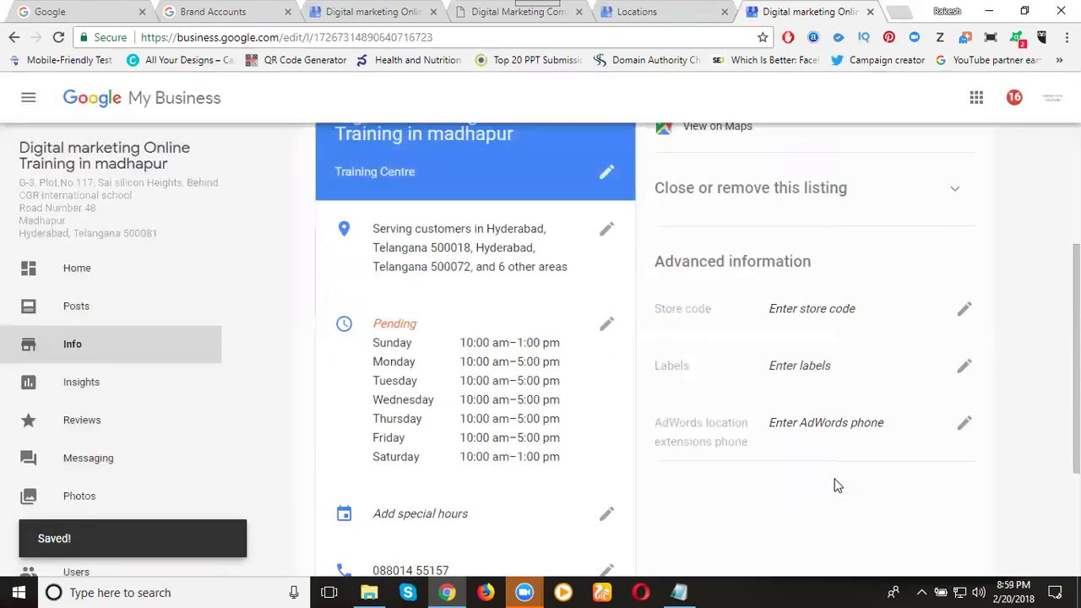
Step: Change Sunday and Saturday to 24 hours and apply the updated hours
left_click(605, 326)
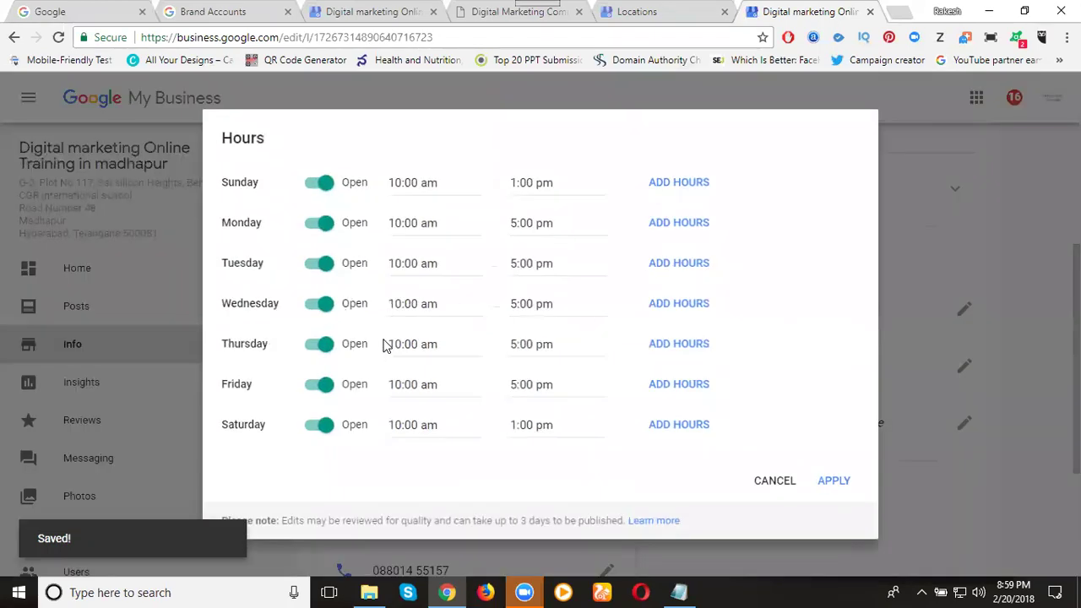
left_click(413, 181)
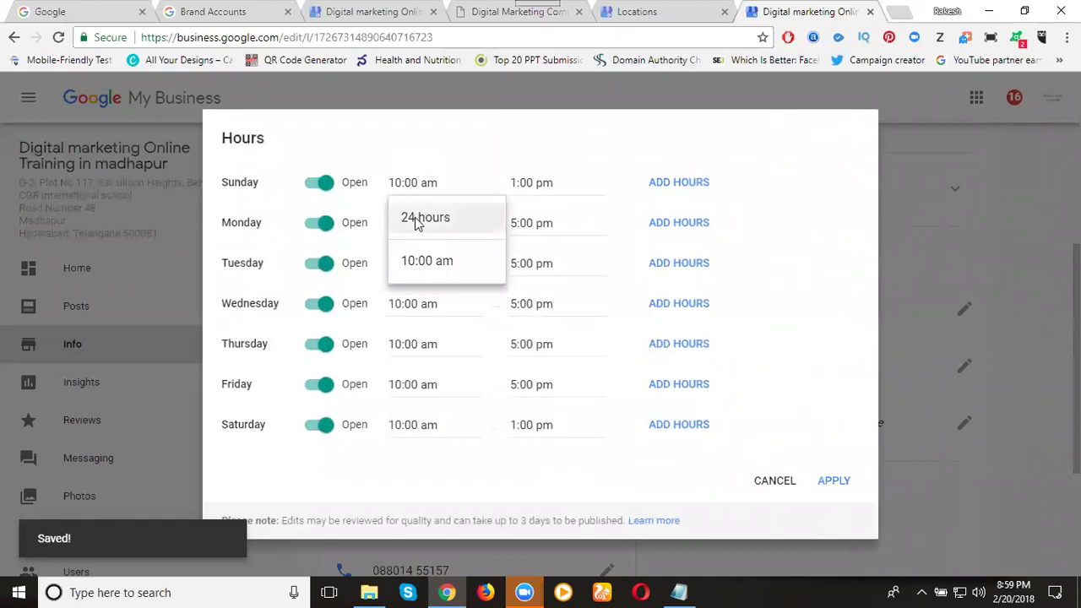
left_click(413, 219)
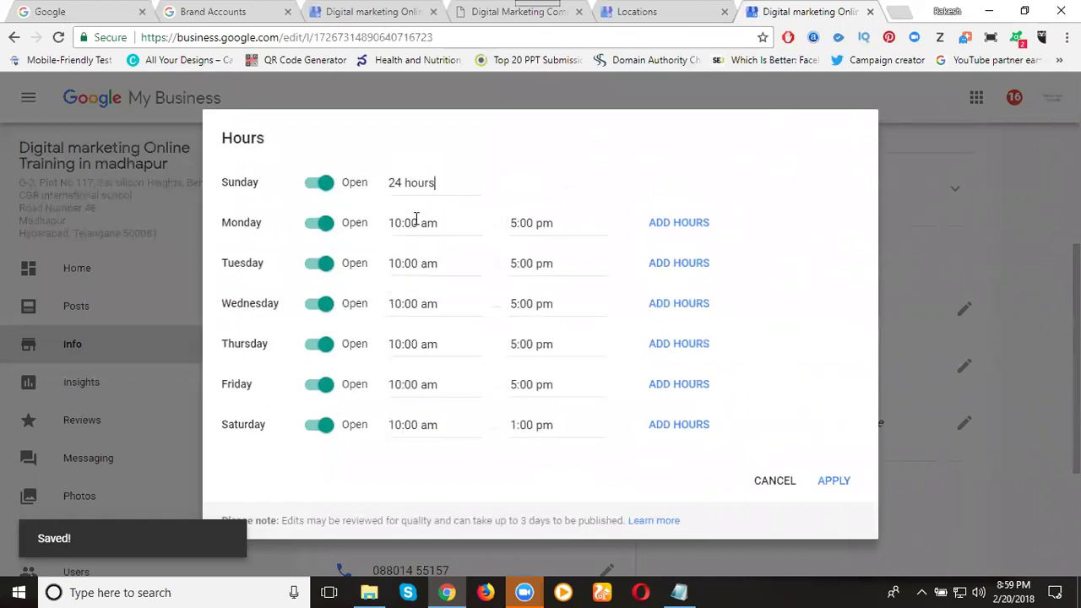
left_click(437, 417)
left_click(438, 459)
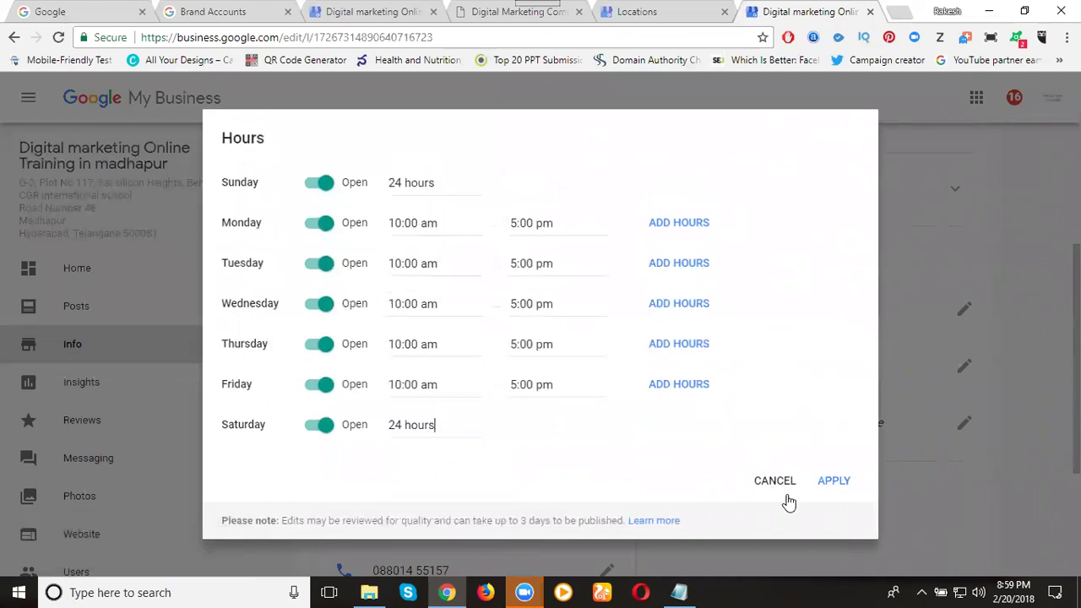
left_click(832, 480)
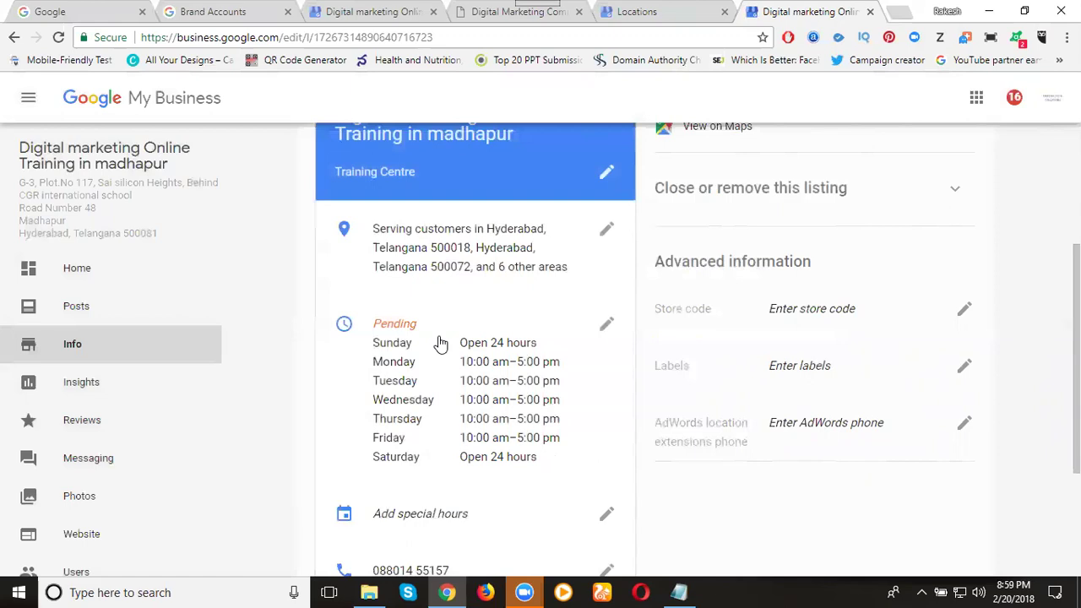
Step: Check the saved opening hours on the madhapur listing's Info page, then view its Insights
scroll(439, 342, "down", 2)
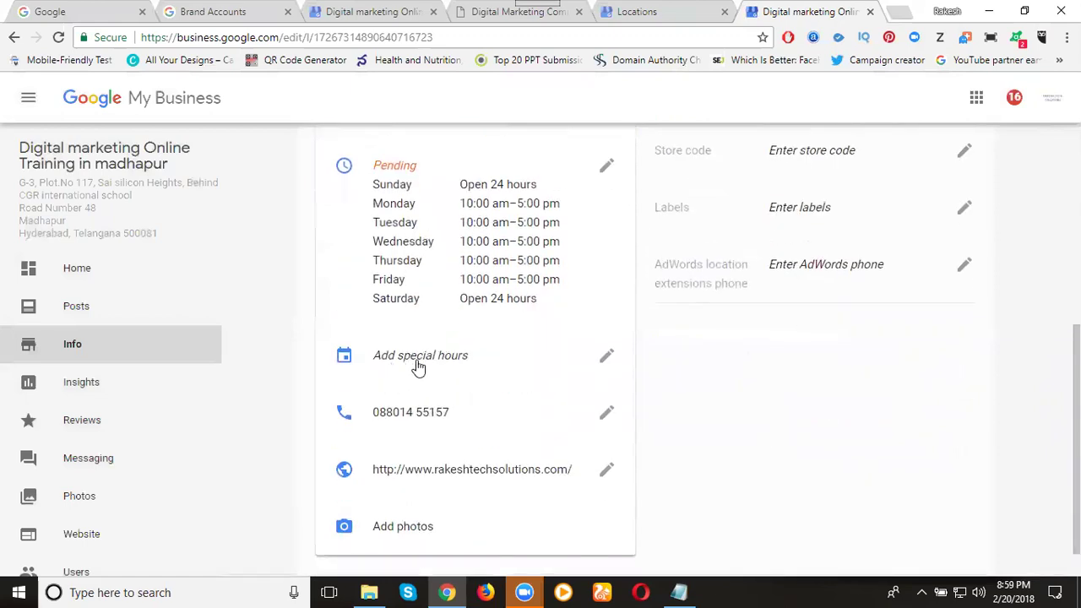
scroll(418, 366, "down", 1)
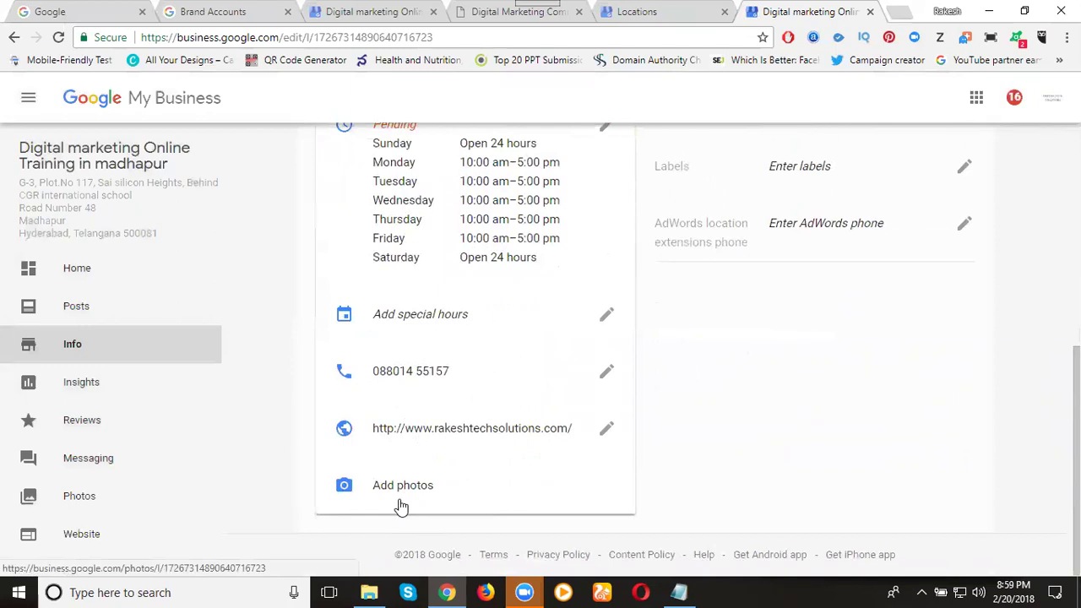
scroll(721, 429, "up", 3)
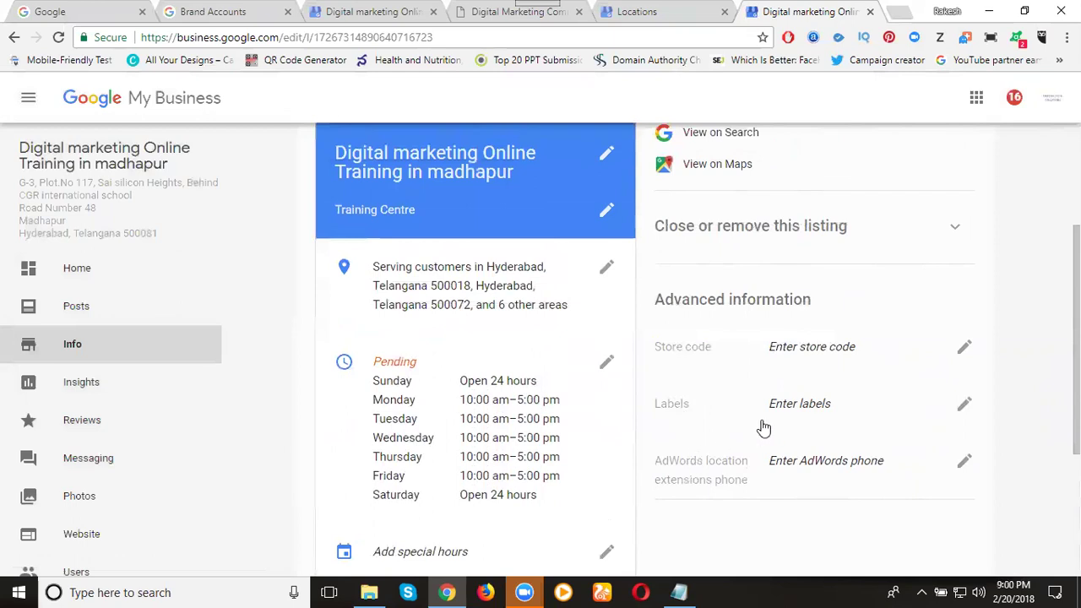
left_click(73, 387)
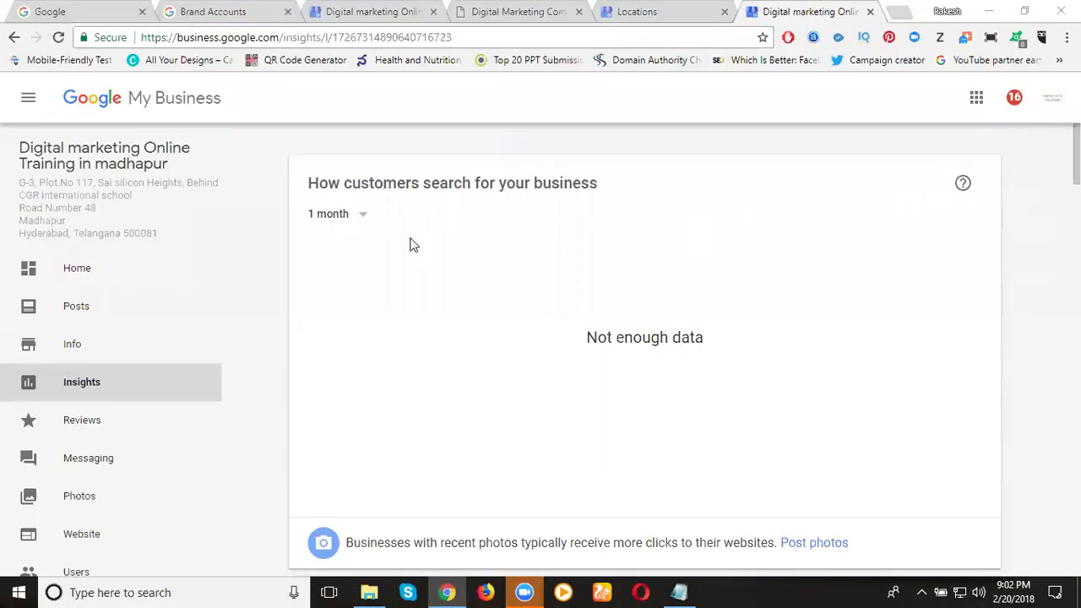
Step: Scroll through the madhapur listing's Insights page
scroll(141, 442, "down", 2)
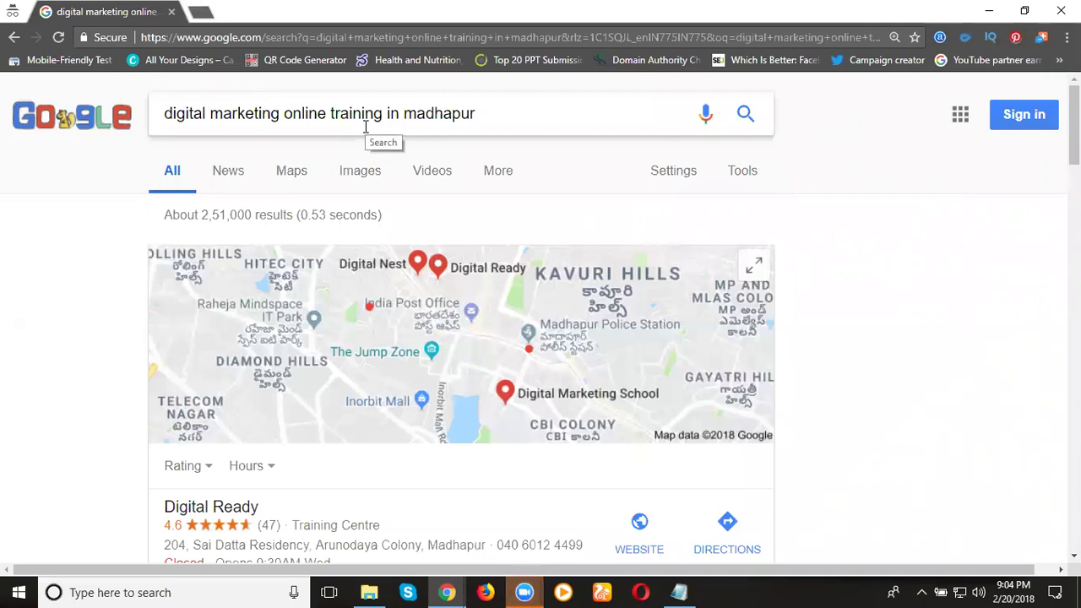
Step: Expand the madhapur search's local pack into the full places list with map
scroll(343, 177, "down", 4)
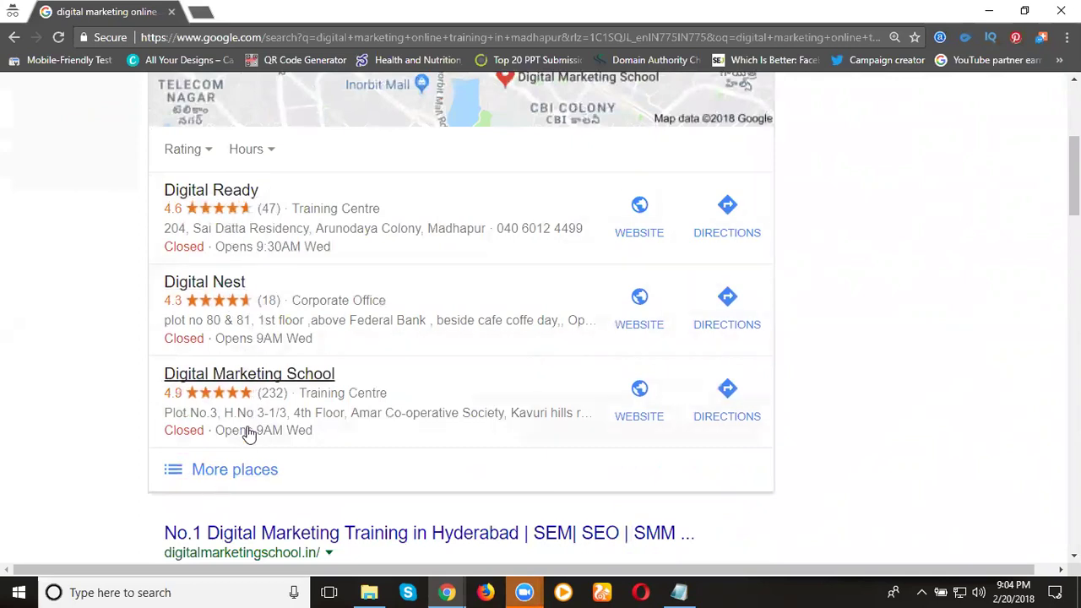
left_click(246, 483)
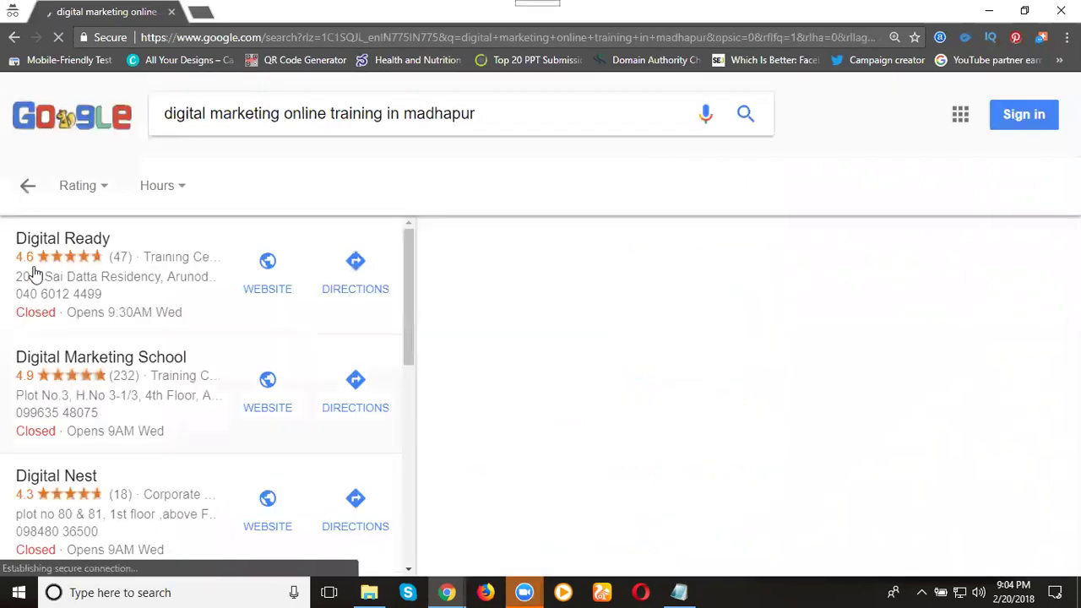
scroll(59, 401, "down", 3)
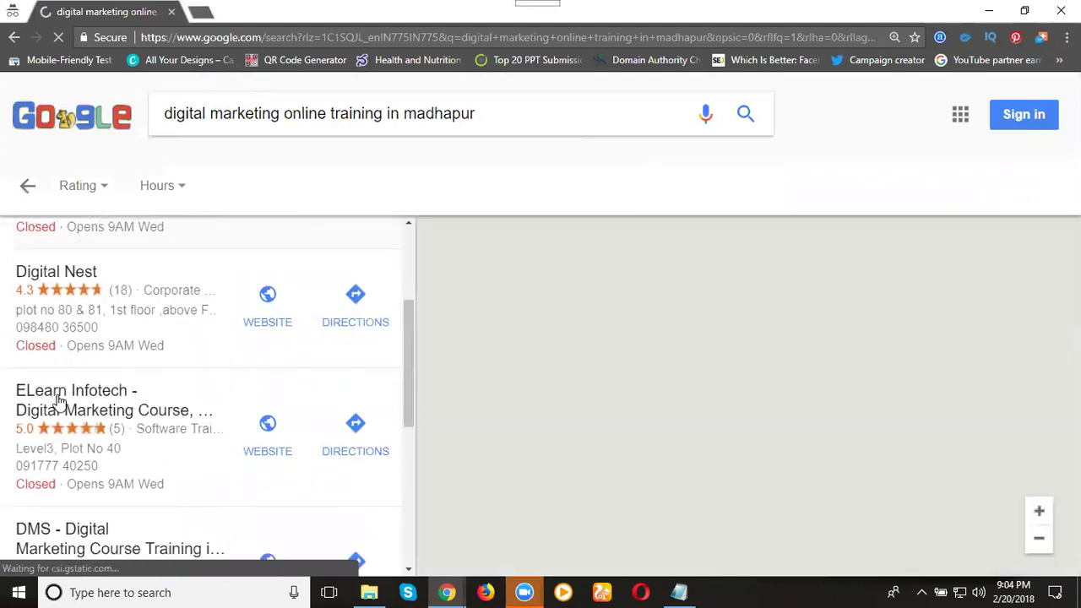
double_click(429, 113)
Step: Search 'digital marketing online training in hyderabad' and browse the local places list
type("hyderabad")
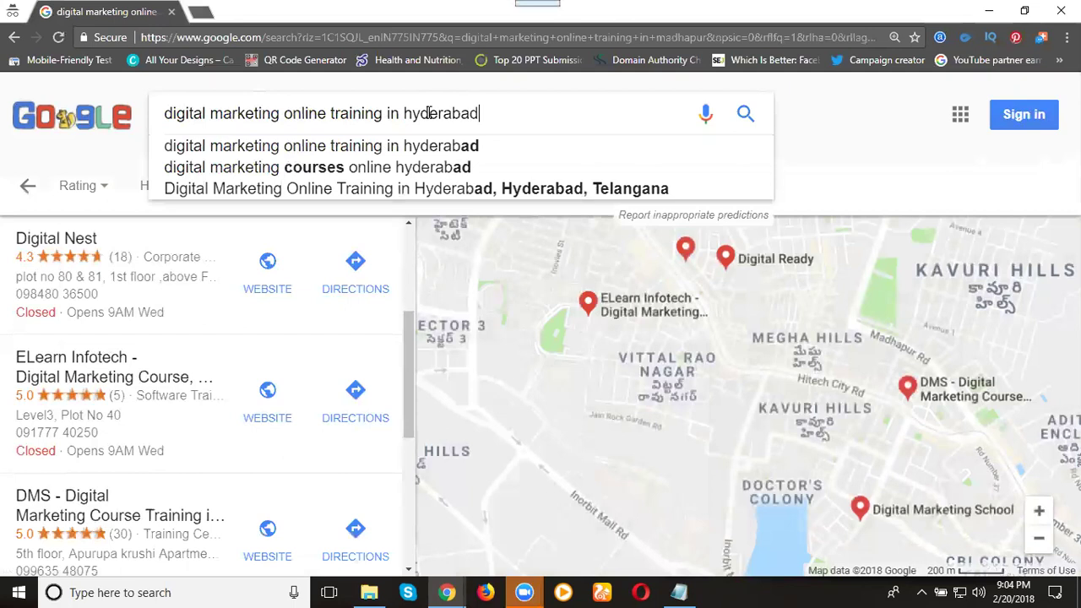
key("Return")
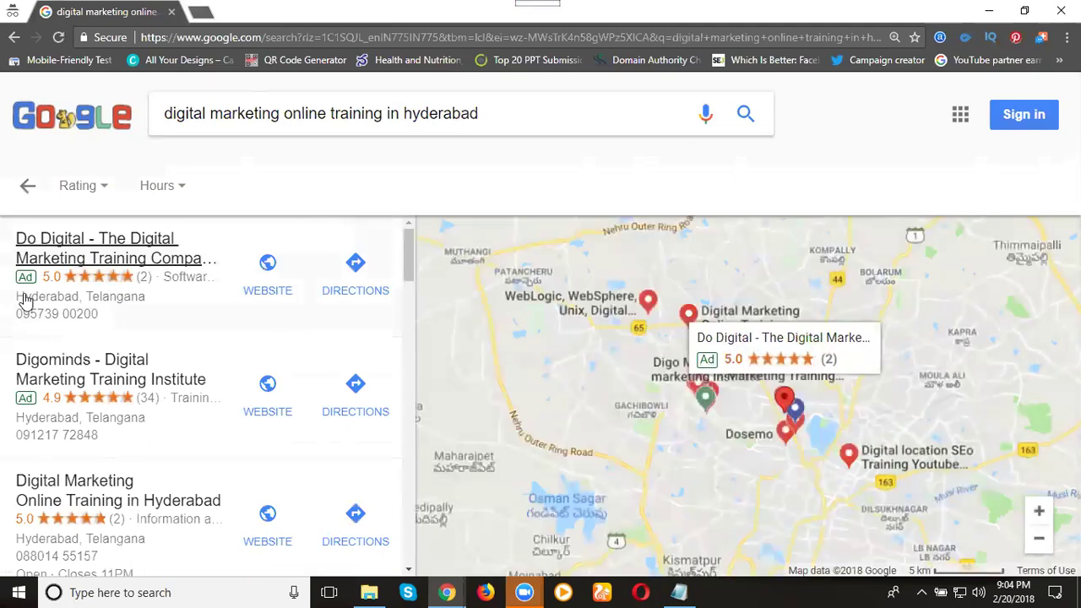
scroll(38, 279, "down", 2)
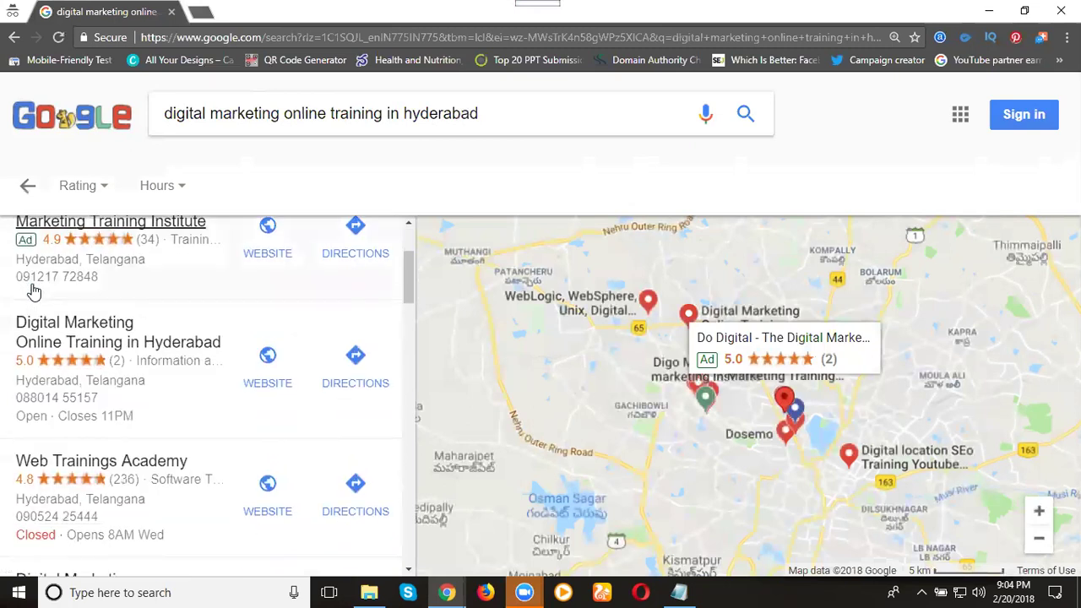